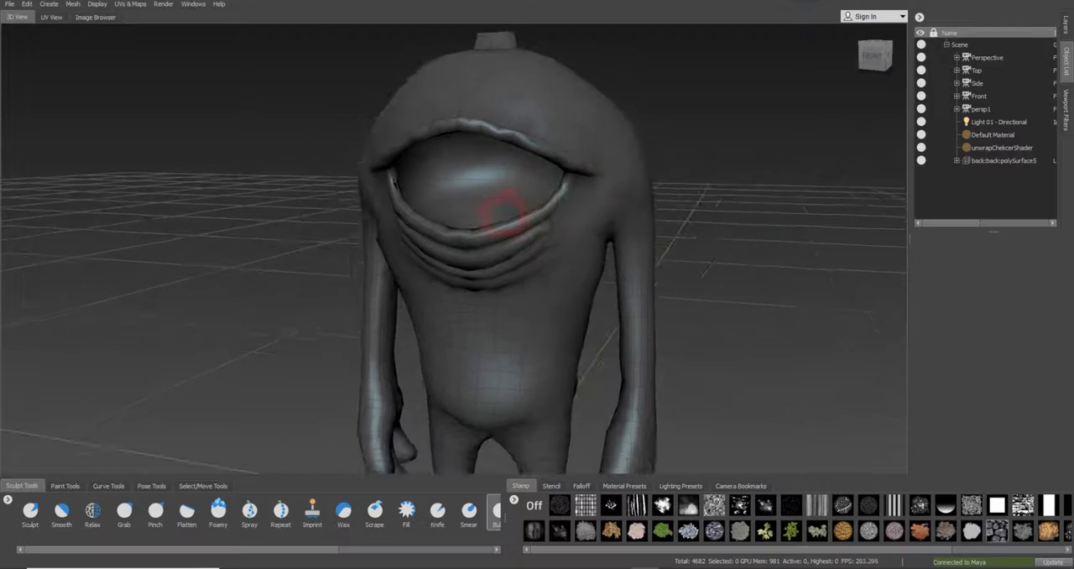
Examine the one-eyed character model from several angles and check its UV layout
alt+drag(504, 213, 547, 224)
alt+middle_drag(524, 237, 577, 222)
alt+drag(576, 217, 630, 230)
click(51, 17)
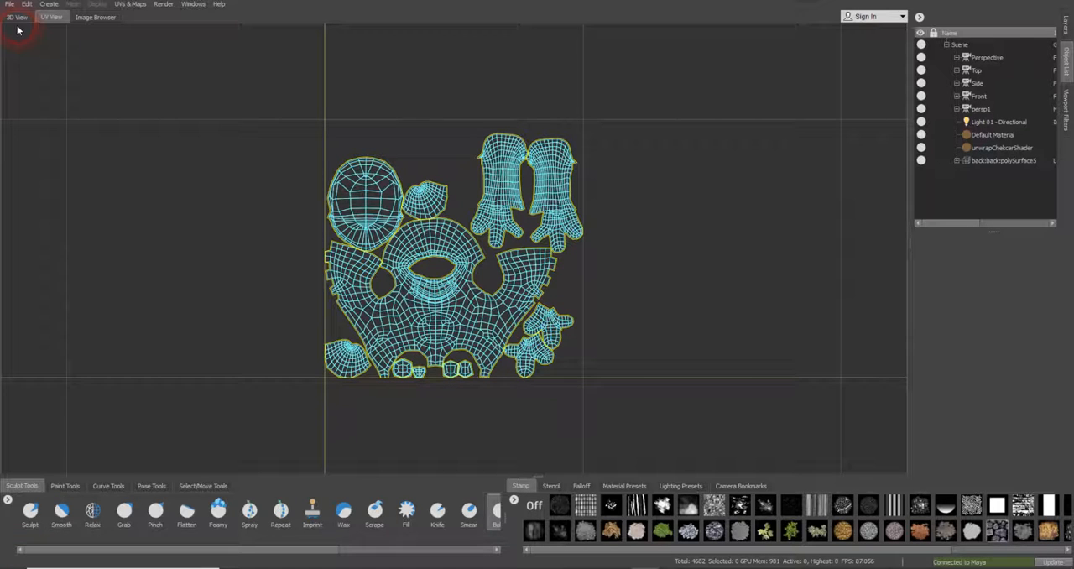
click(17, 19)
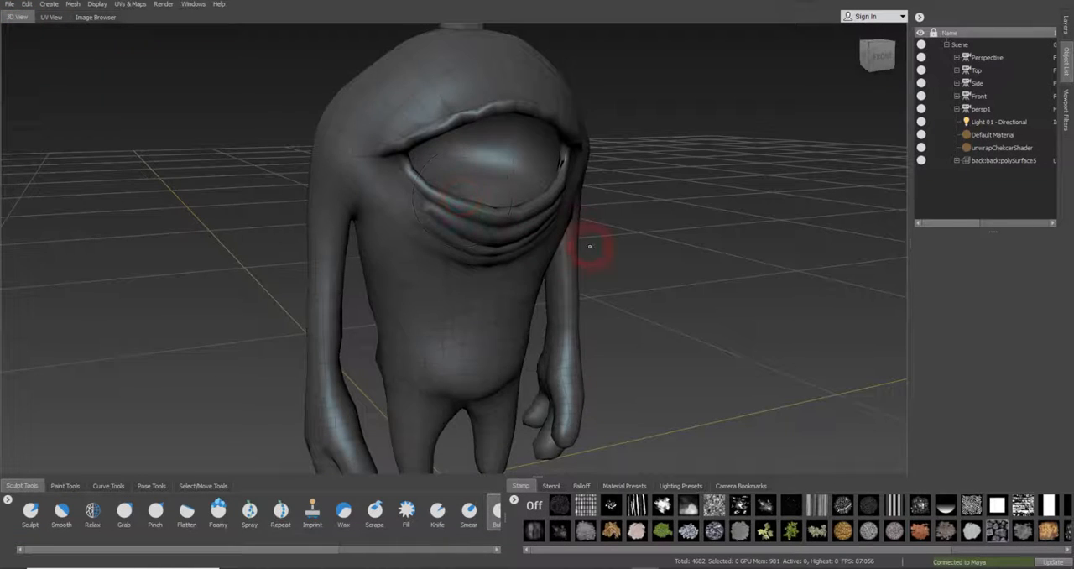
mouse_move(589, 246)
alt+mouse_down()
mouse_move(402, 247)
mouse_move(487, 251)
mouse_move(498, 263)
mouse_move(431, 255)
mouse_move(508, 269)
mouse_move(537, 258)
mouse_move(534, 232)
alt+mouse_up()
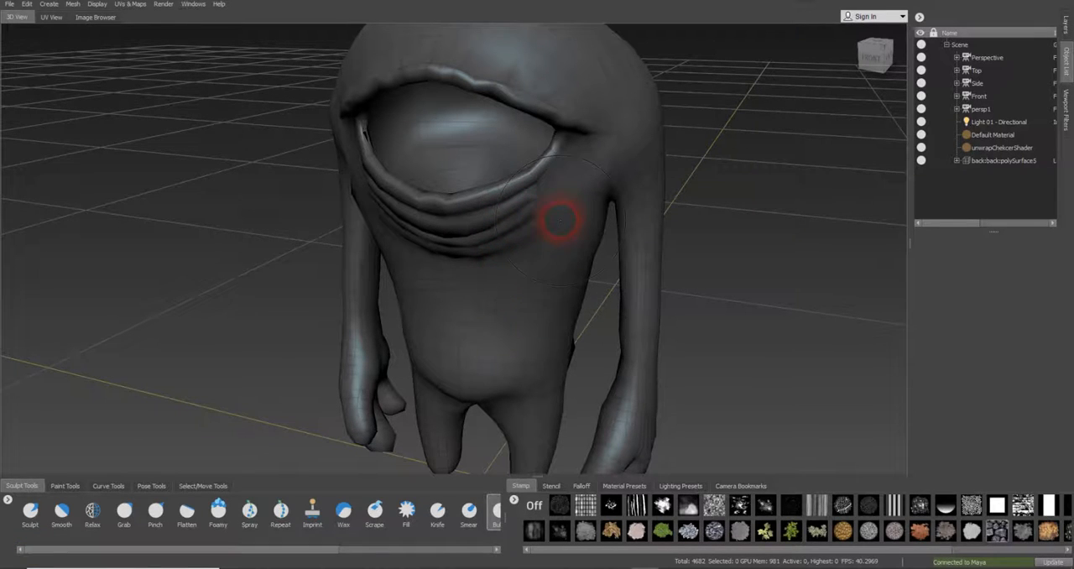
Add a new sculpt layer above the character's base mesh and add a first subdivision level to the mesh
click(1063, 32)
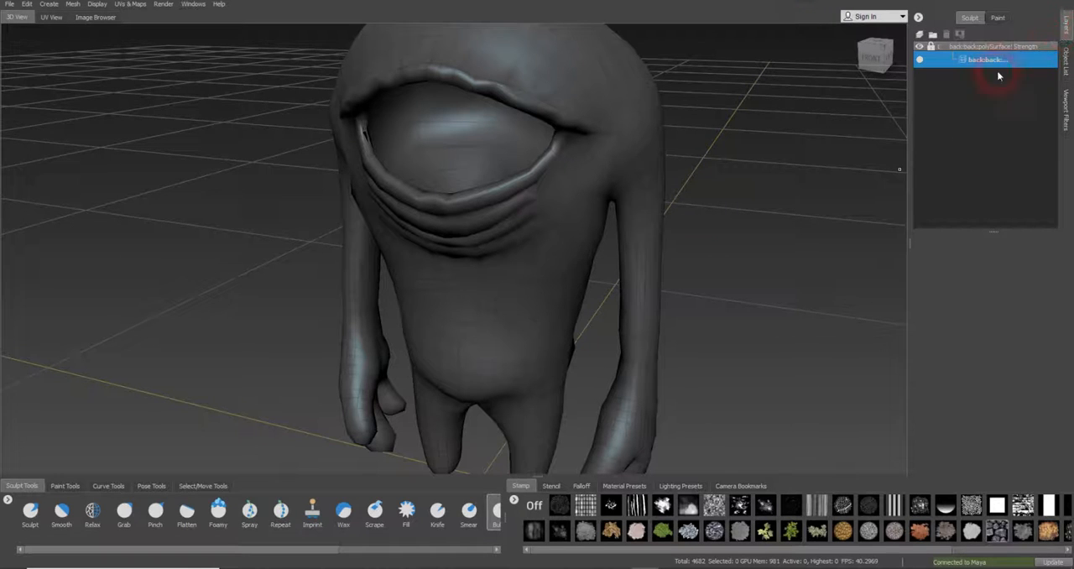
scroll(576, 199, up, 4)
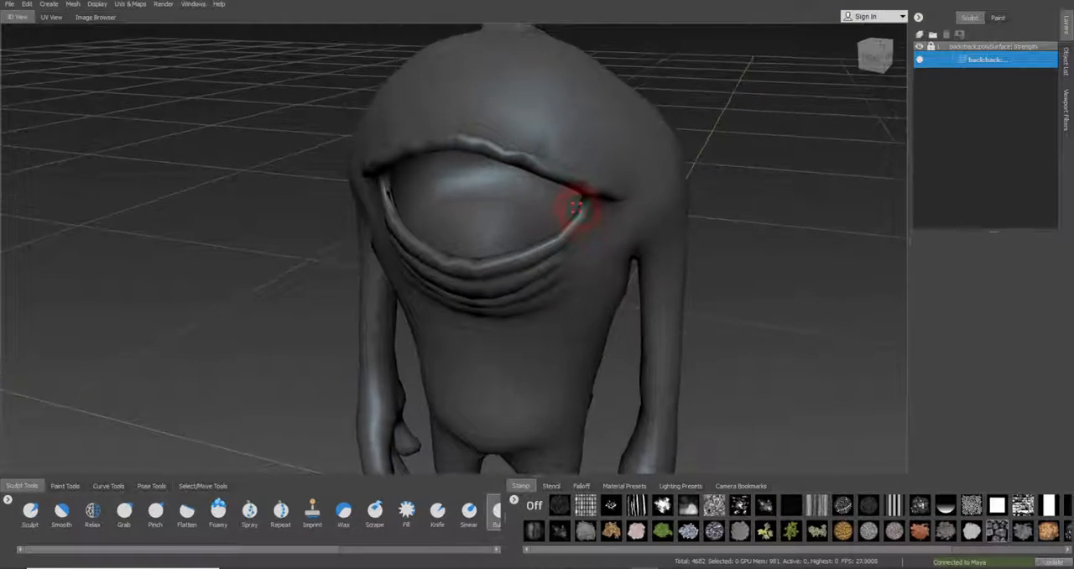
alt+drag(576, 204, 614, 219)
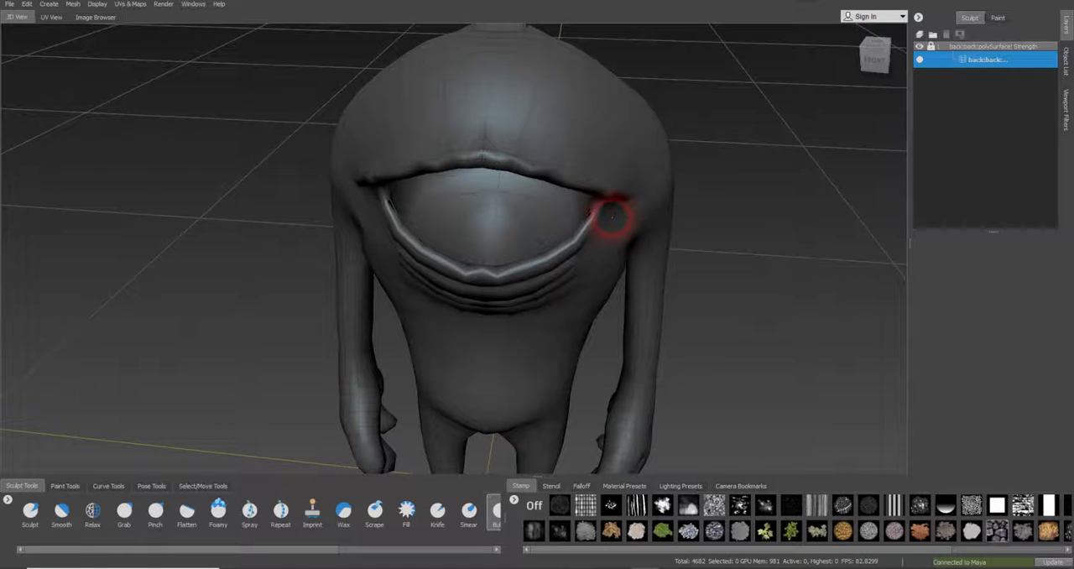
key(alt)
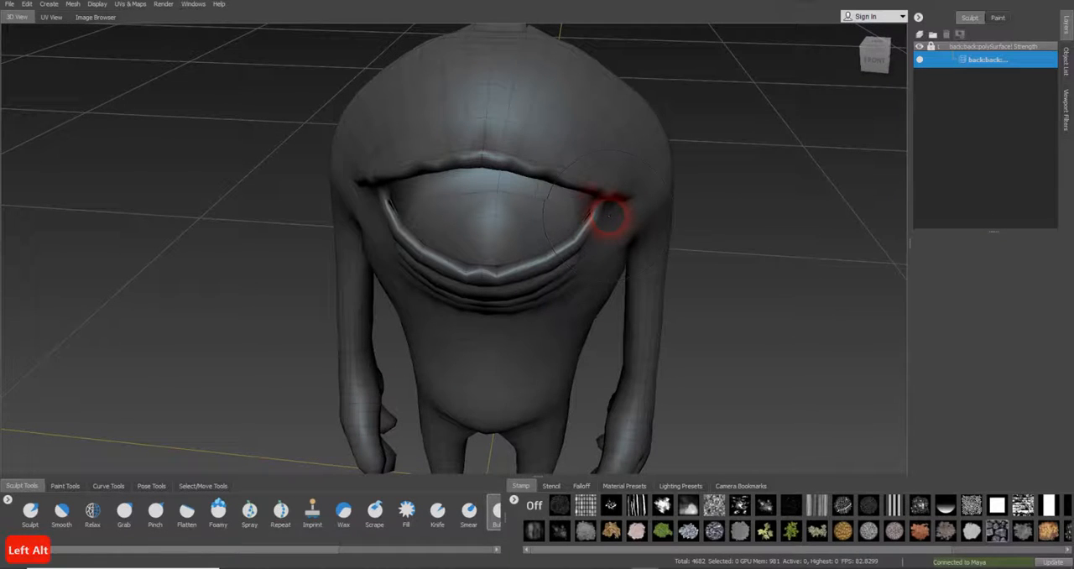
click(919, 38)
click(973, 66)
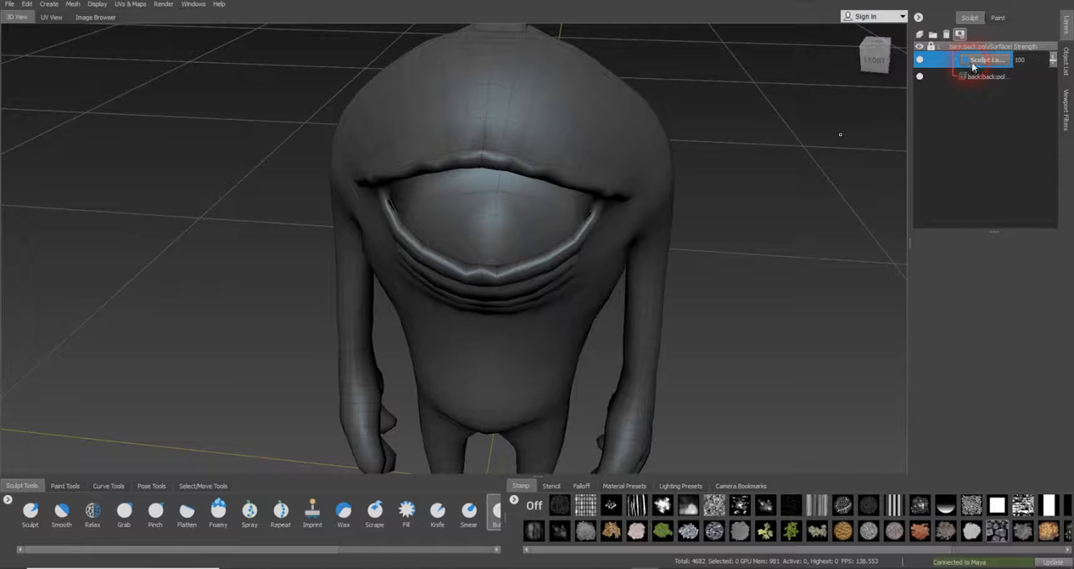
click(72, 5)
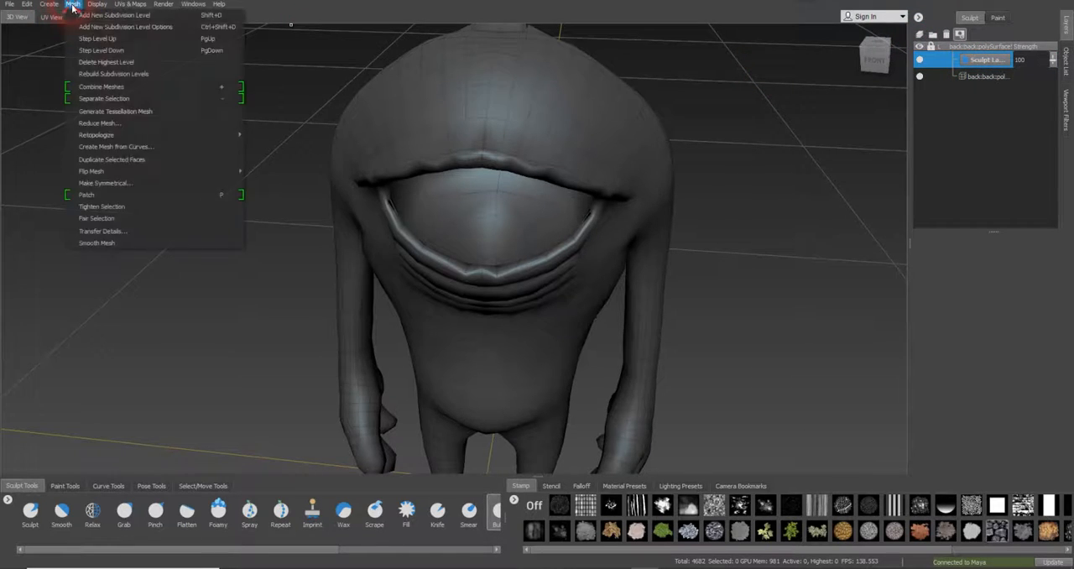
click(83, 23)
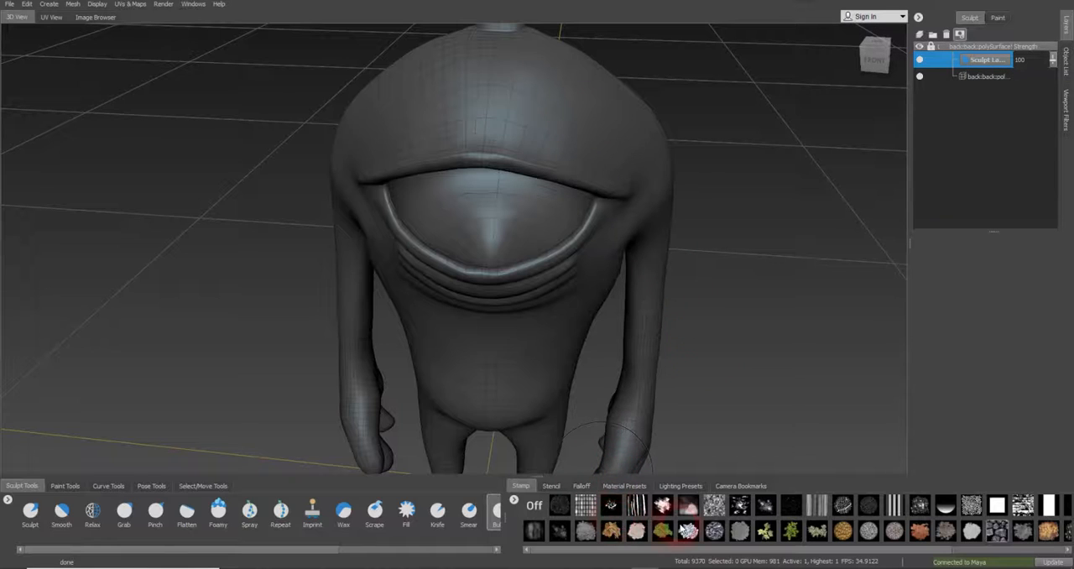
Stamp the cobblestone texture onto one side of the forehead with the Bulge tool at size 8.12 and strength 15
click(994, 531)
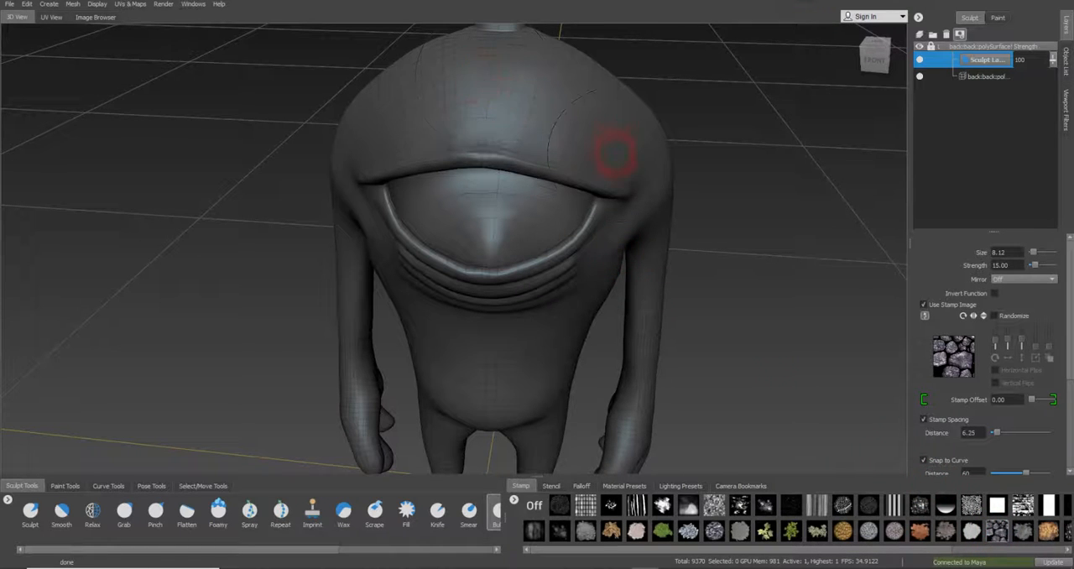
alt+drag(615, 153, 607, 195)
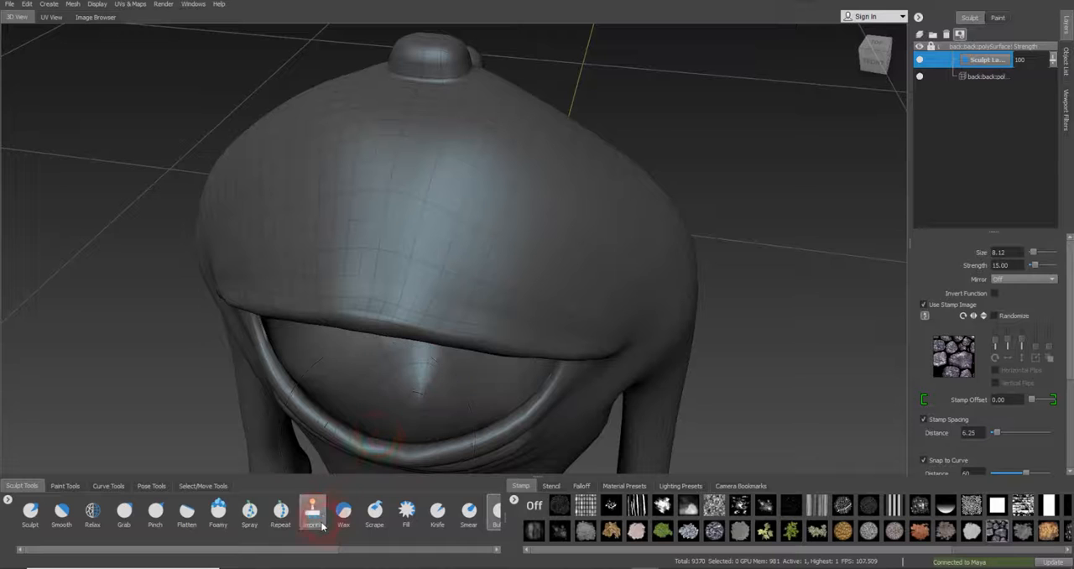
drag(330, 550, 445, 554)
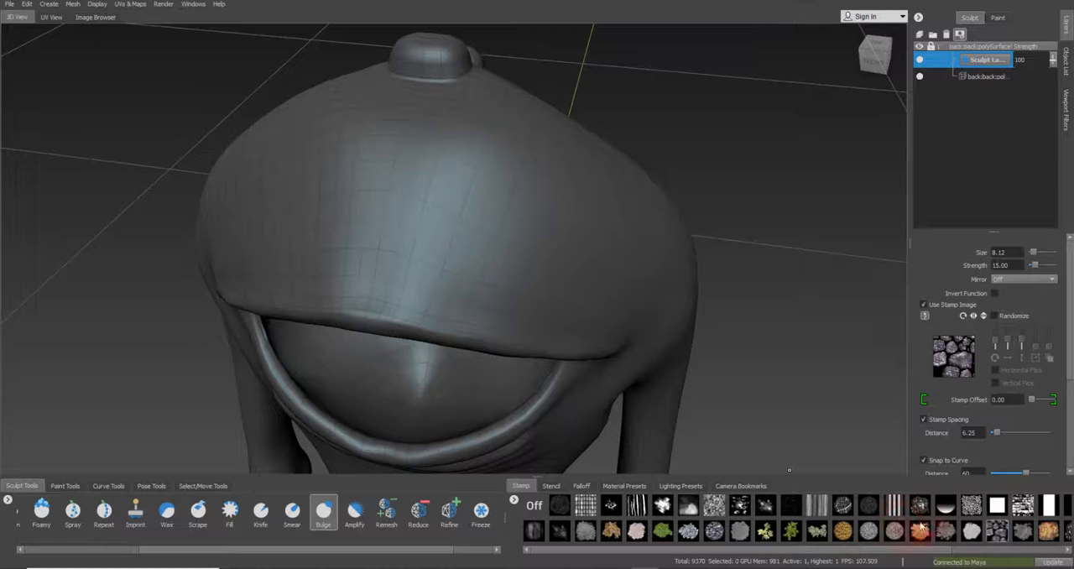
click(997, 530)
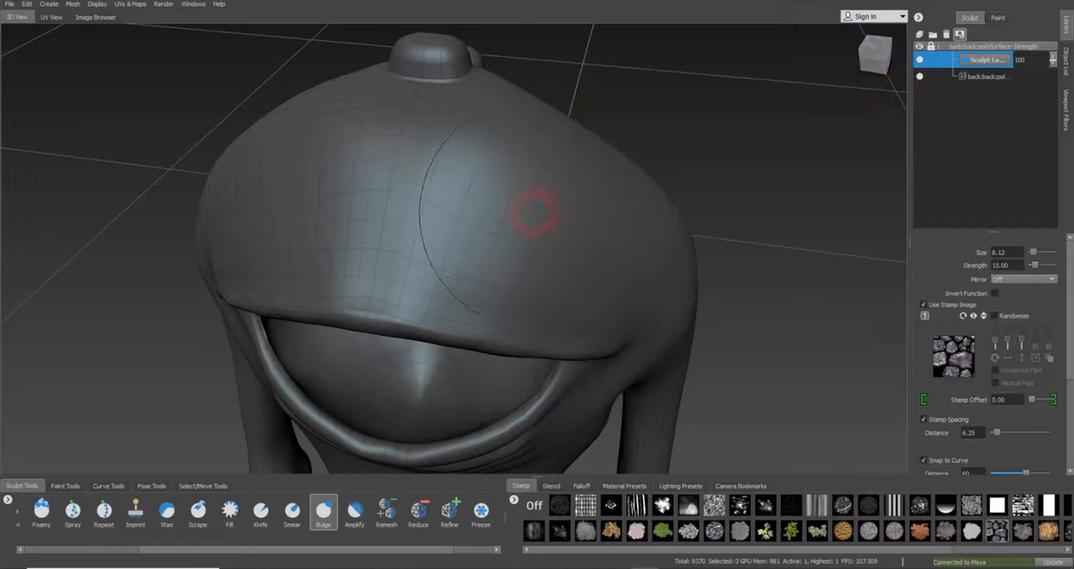
mouse_move(536, 212)
alt+mouse_down()
mouse_move(518, 232)
mouse_move(491, 235)
alt+mouse_up()
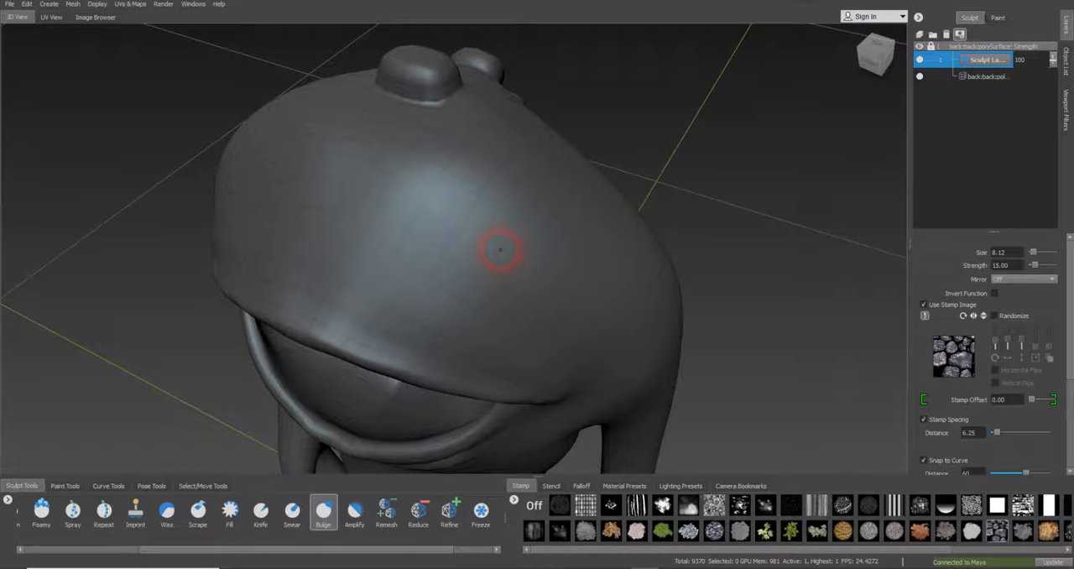
mouse_move(494, 249)
alt+mouse_down()
mouse_move(451, 224)
mouse_move(492, 240)
mouse_move(427, 242)
mouse_move(595, 243)
mouse_move(521, 255)
mouse_move(599, 251)
mouse_move(575, 246)
mouse_move(562, 267)
alt+mouse_up()
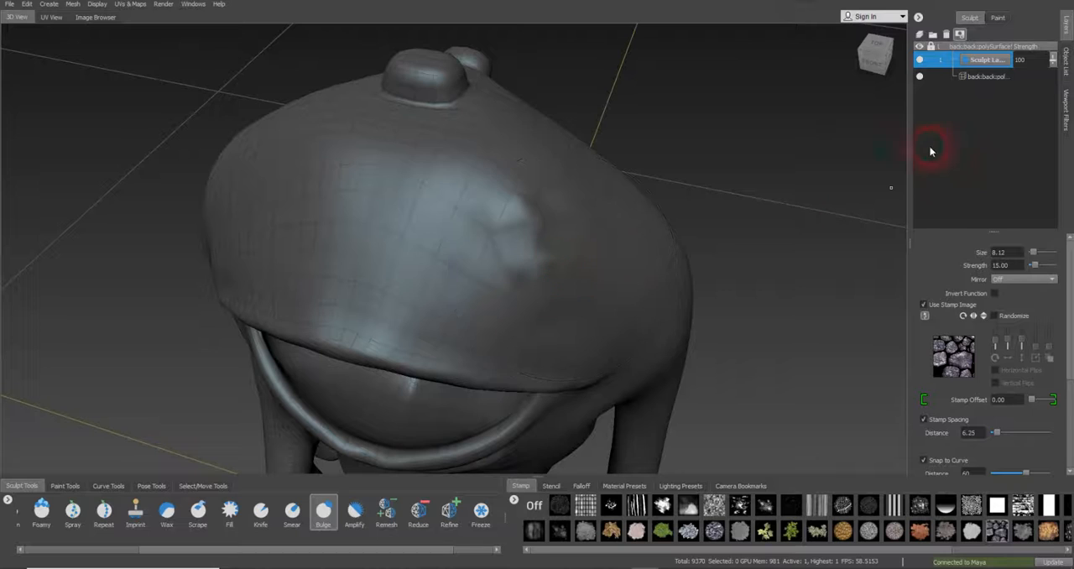
Add another sculpt layer with subdivision level 2 and bulge the stone stamp onto the opposite side of the forehead
click(920, 36)
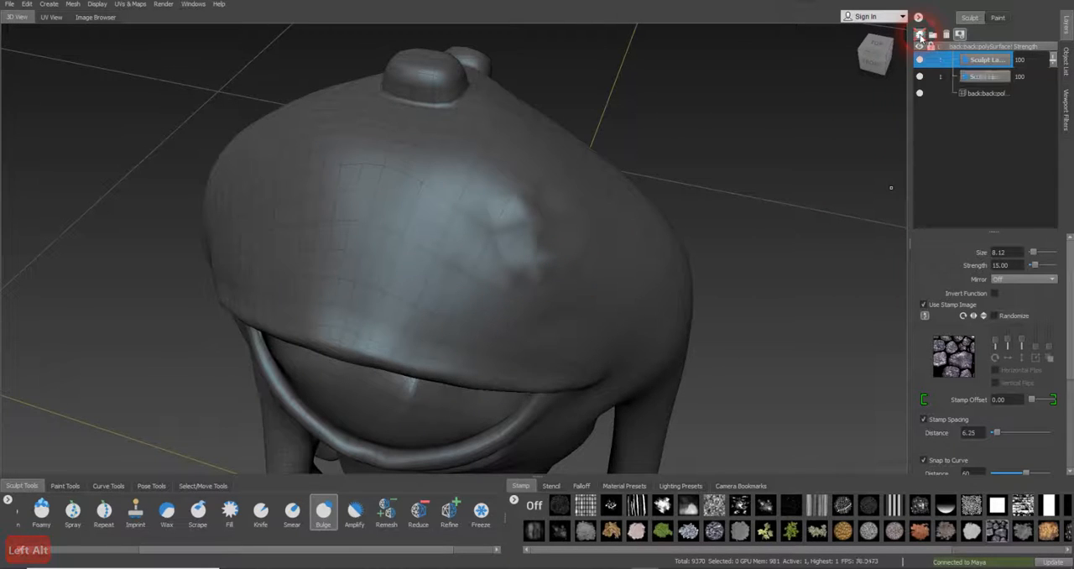
click(73, 5)
click(82, 15)
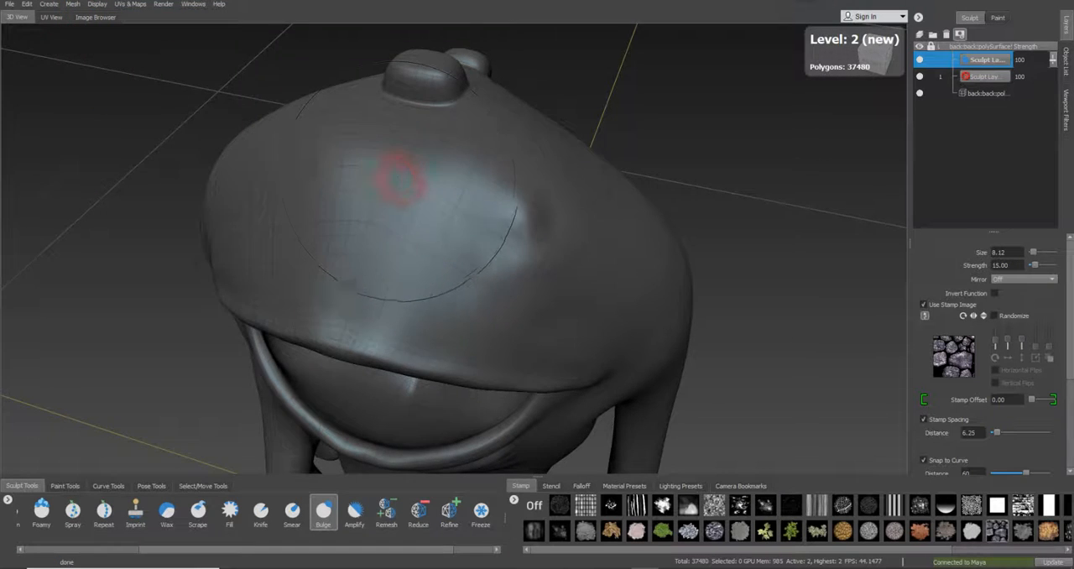
alt+drag(396, 180, 408, 223)
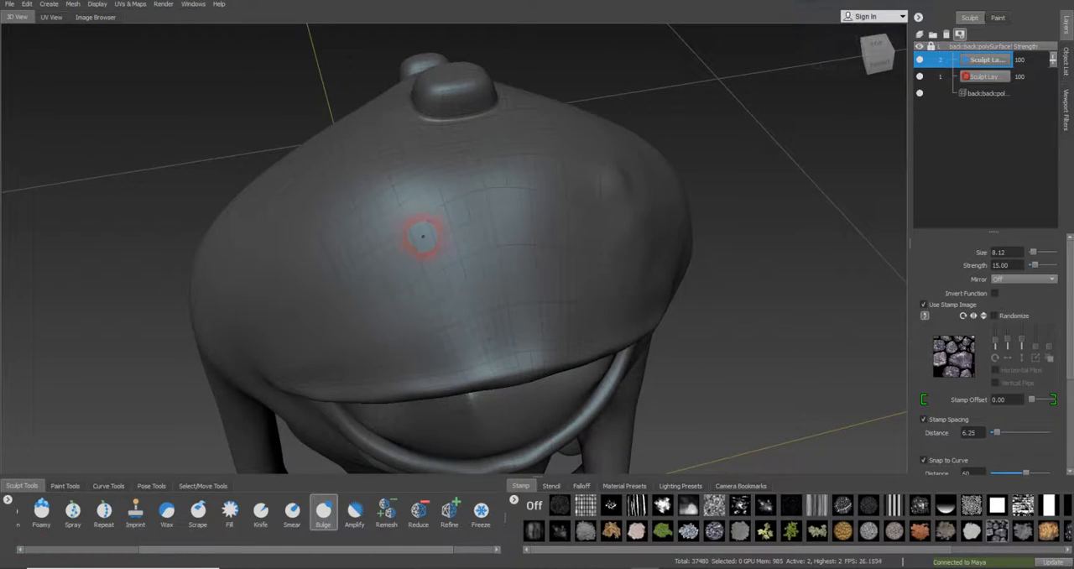
drag(423, 237, 431, 229)
mouse_move(486, 247)
alt+mouse_down()
mouse_move(418, 240)
mouse_move(629, 232)
alt+mouse_up()
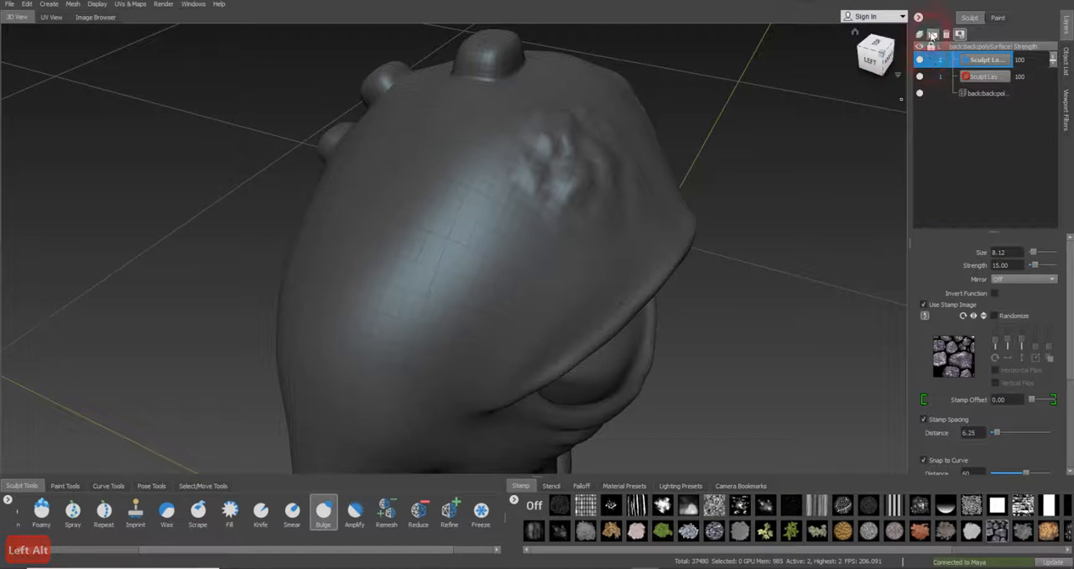
Add a third sculpt layer with subdivision level 3 and bulge the stone stamp onto the side of the head
click(920, 34)
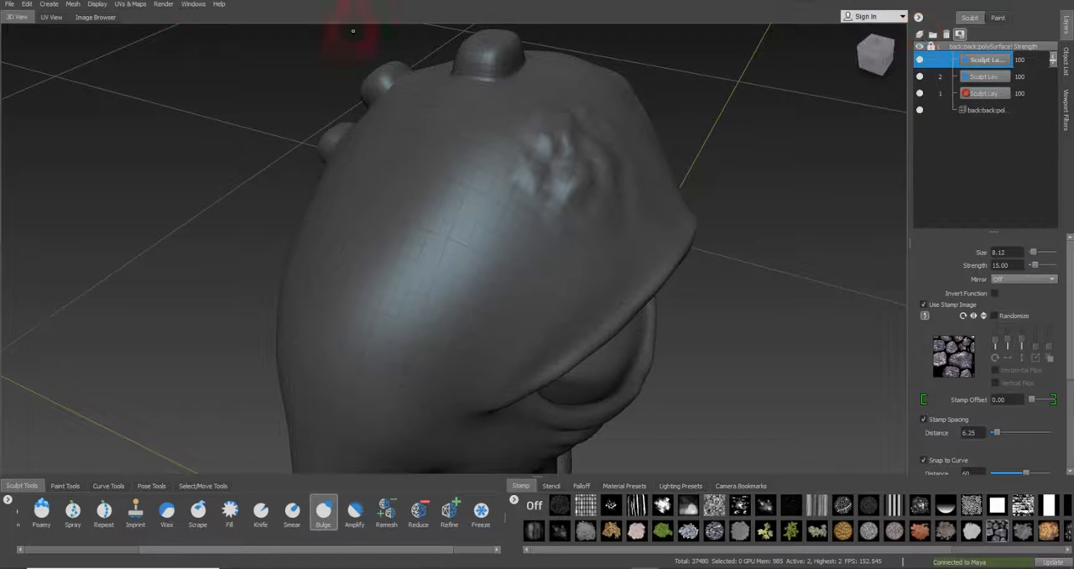
click(74, 7)
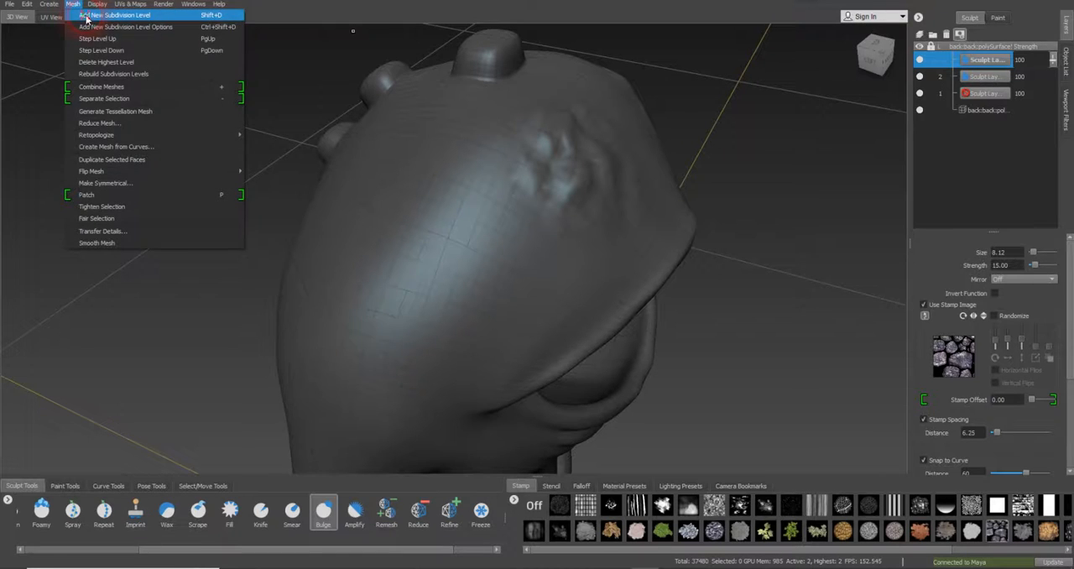
click(84, 20)
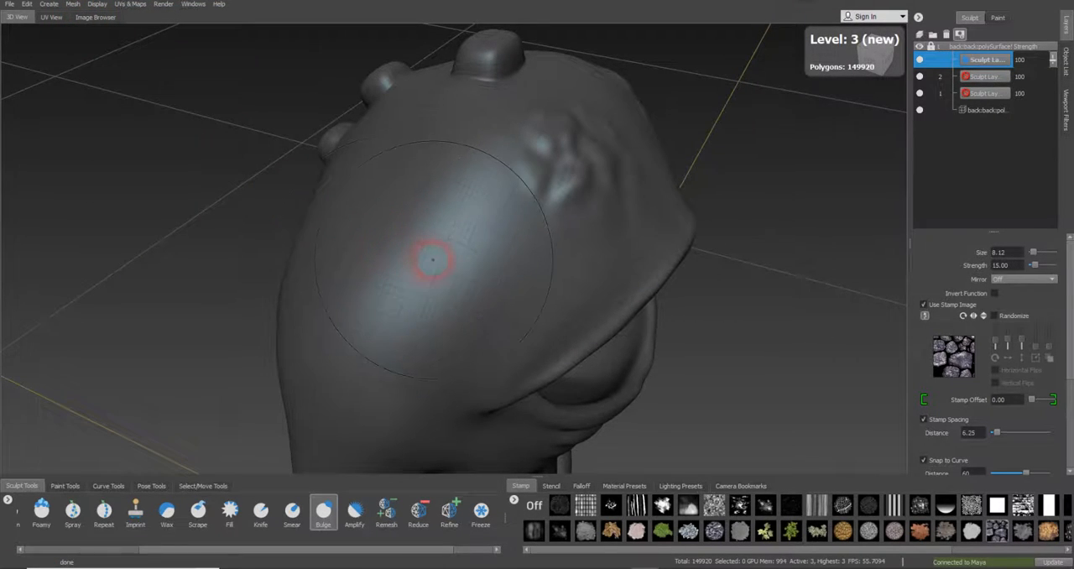
drag(426, 256, 429, 265)
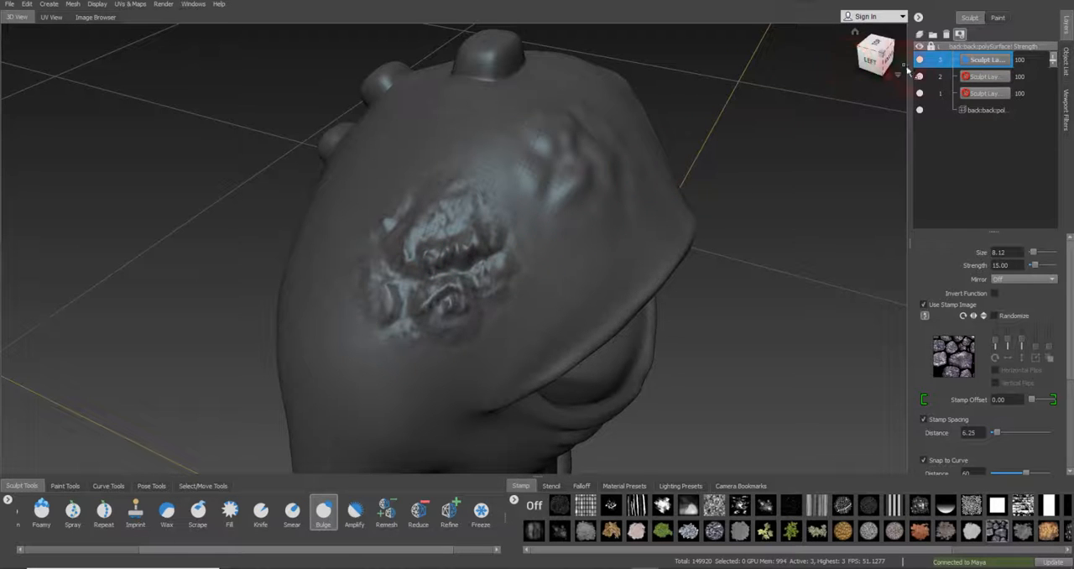
mouse_move(348, 248)
alt+mouse_down()
mouse_move(360, 264)
mouse_move(333, 277)
mouse_move(468, 251)
mouse_move(532, 329)
mouse_move(546, 330)
mouse_move(592, 266)
mouse_move(578, 243)
alt+mouse_up()
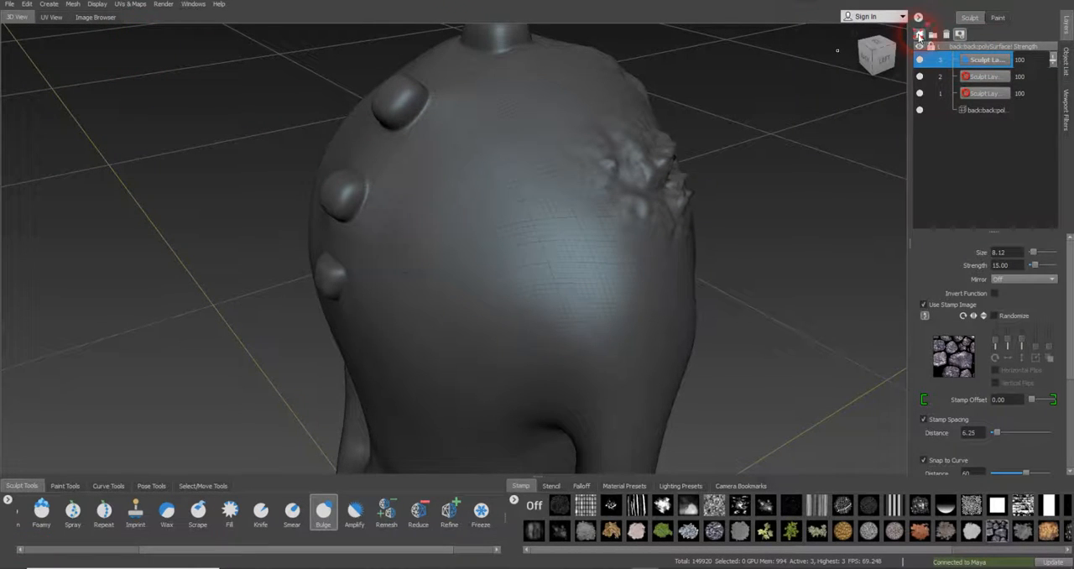
Add a fourth sculpt layer with subdivision level 4 and bulge the stone stamp onto the upper back beside the spine knobs
click(918, 36)
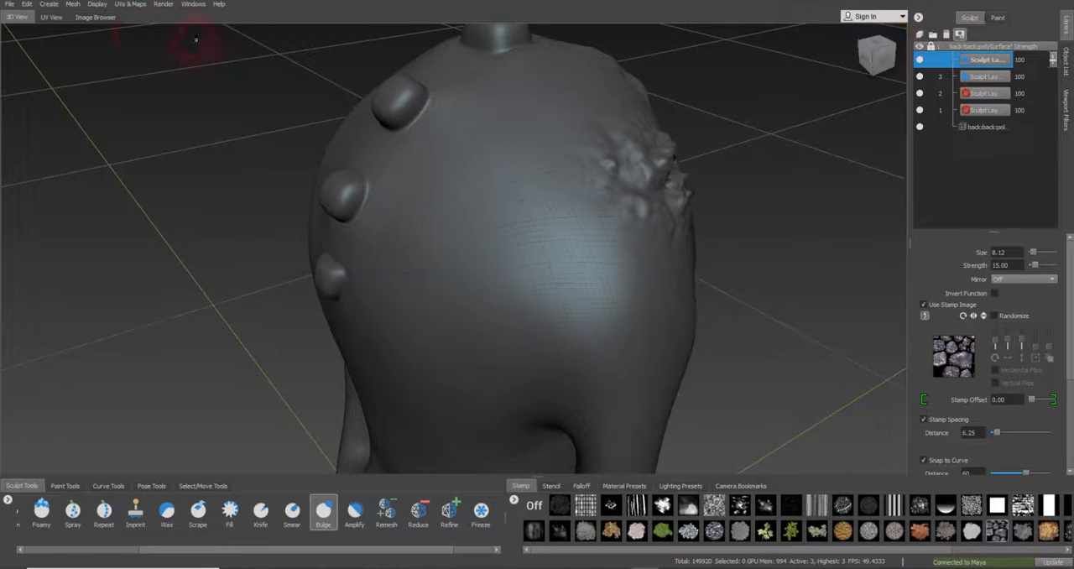
click(71, 4)
click(83, 18)
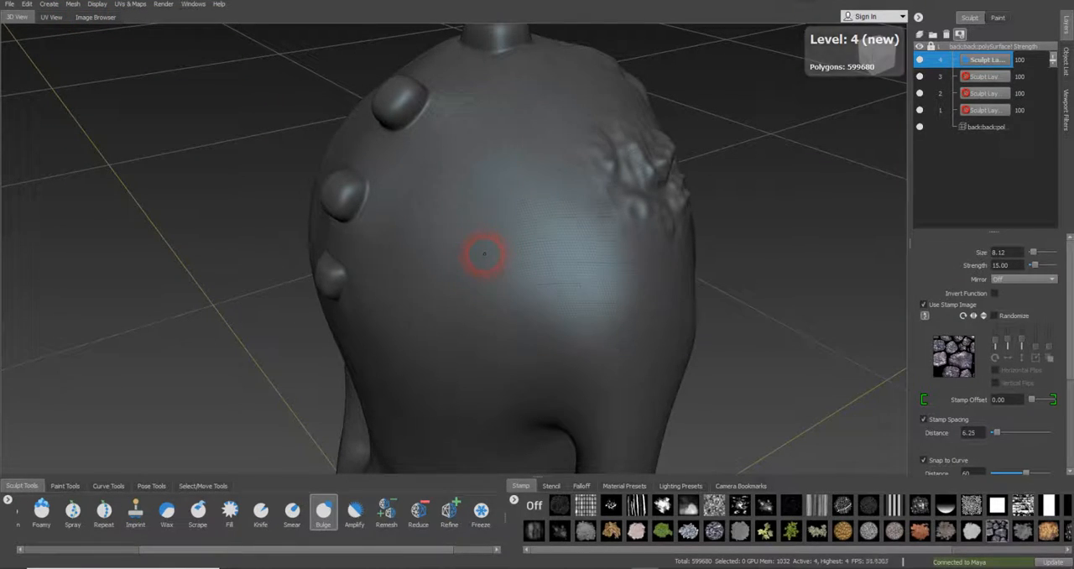
mouse_move(483, 254)
mouse_down()
mouse_move(504, 288)
mouse_move(504, 359)
mouse_move(479, 271)
mouse_move(455, 293)
mouse_move(560, 266)
mouse_up()
alt+middle_drag(644, 248, 666, 210)
alt+right_drag(666, 211, 743, 206)
alt+middle_drag(733, 223, 730, 192)
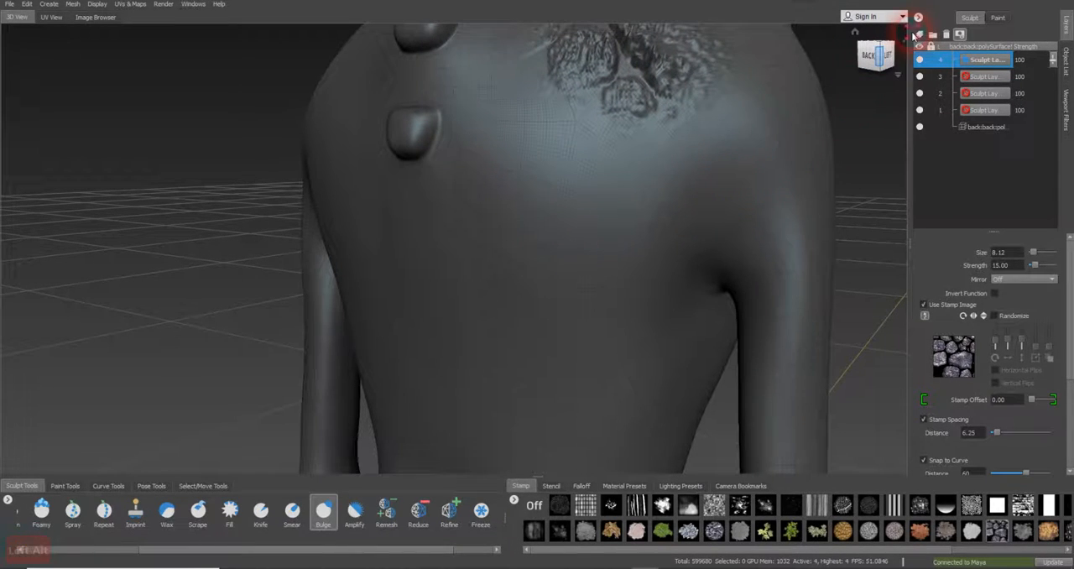
Add a fifth sculpt layer with subdivision level 5 and bulge the stone stamp onto the back near the armpit, below the previous patch
click(919, 34)
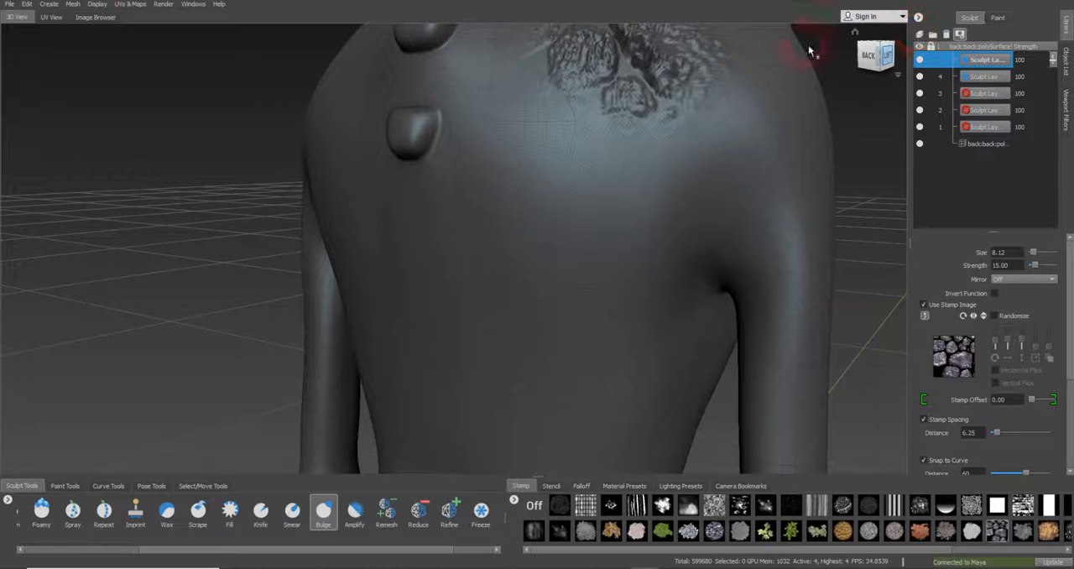
click(76, 4)
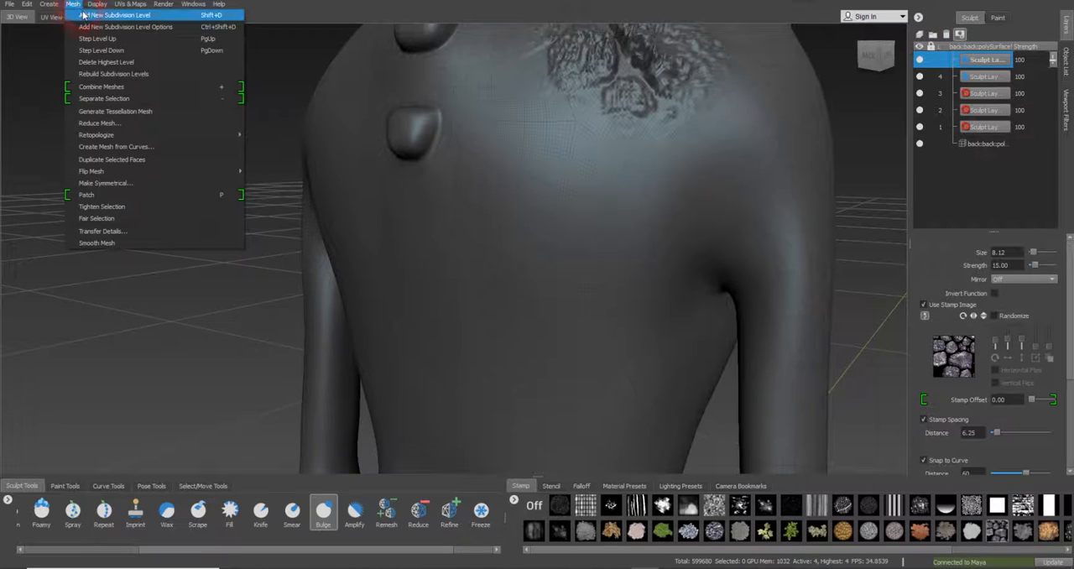
click(92, 15)
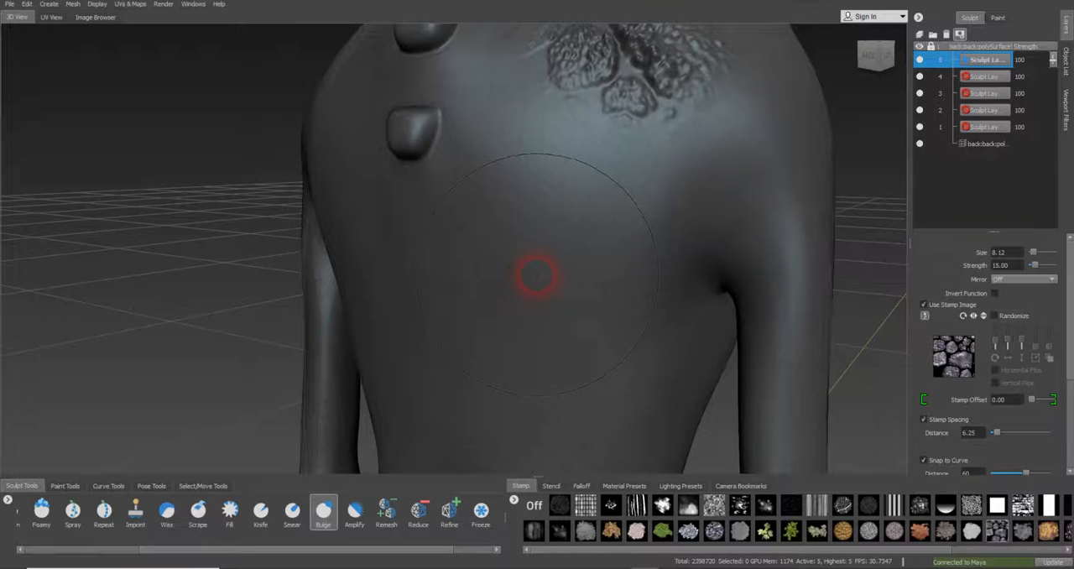
click(537, 274)
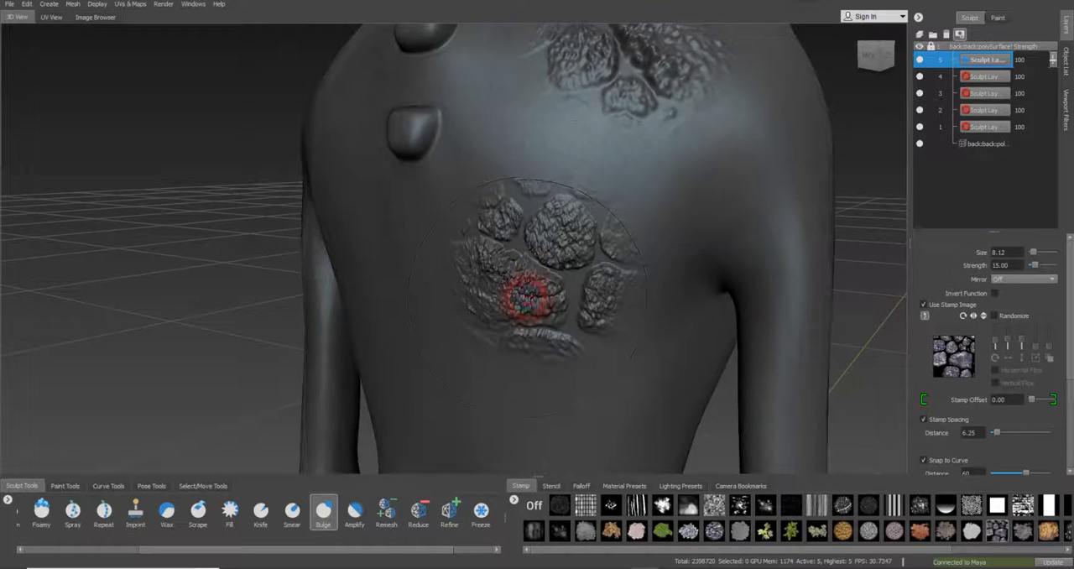
mouse_move(538, 279)
alt+mouse_down()
mouse_move(532, 294)
mouse_move(584, 286)
mouse_move(669, 307)
mouse_move(693, 302)
mouse_move(678, 270)
mouse_move(559, 302)
mouse_move(582, 312)
mouse_move(604, 298)
alt+mouse_up()
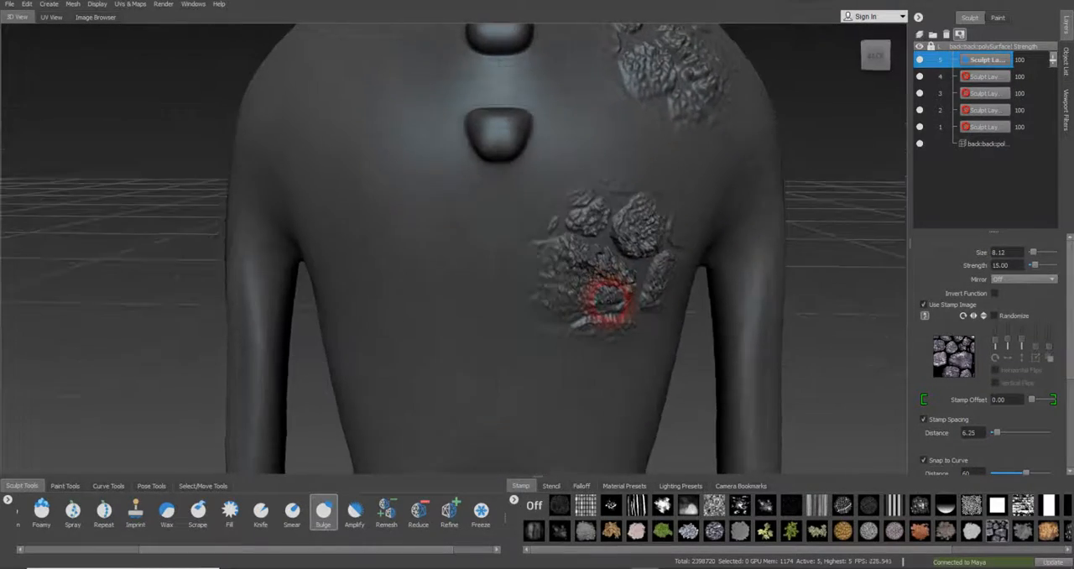
alt+right_drag(635, 233, 604, 254)
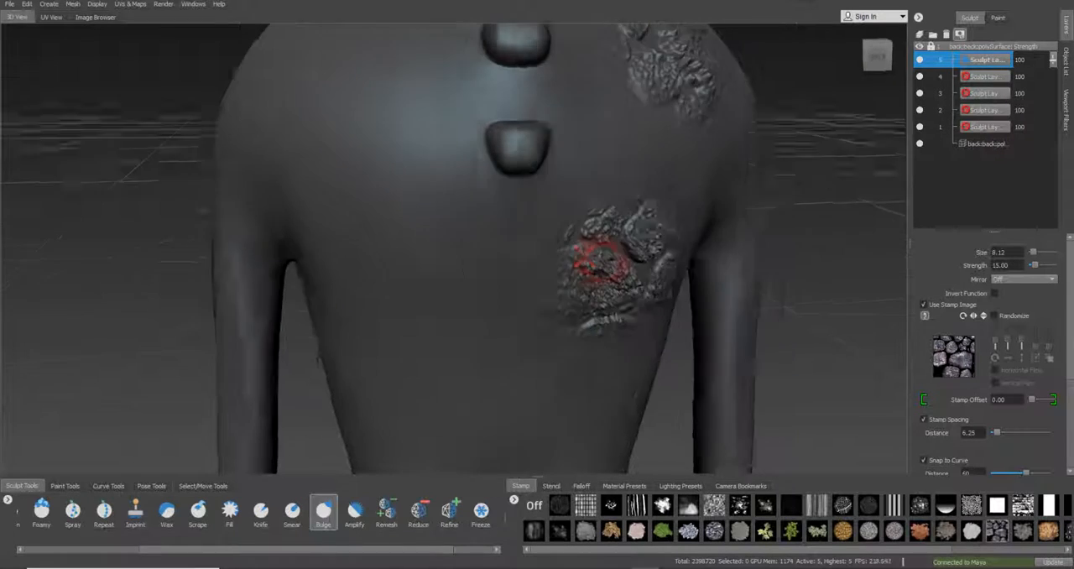
mouse_move(604, 254)
alt+mouse_down()
mouse_move(664, 264)
mouse_move(623, 257)
alt+mouse_up()
alt+right_drag(624, 257, 761, 250)
mouse_move(666, 256)
alt+mouse_down()
mouse_move(721, 256)
mouse_move(592, 259)
mouse_move(628, 249)
alt+mouse_up()
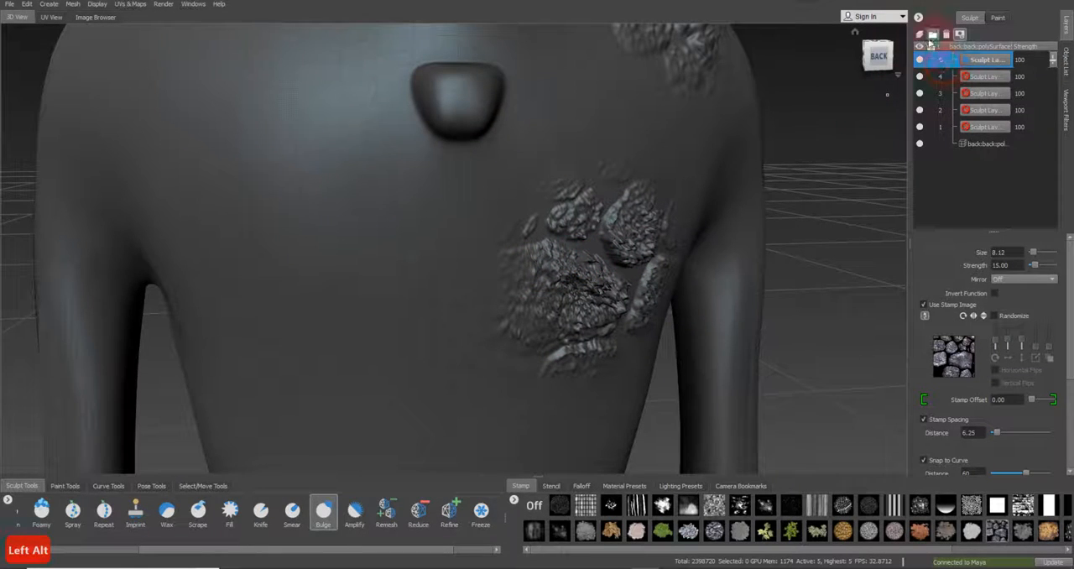
Add a sixth sculpt layer with subdivision level 6 and bulge the stone stamp onto the back, across the spine from the previous patch
click(73, 5)
click(94, 21)
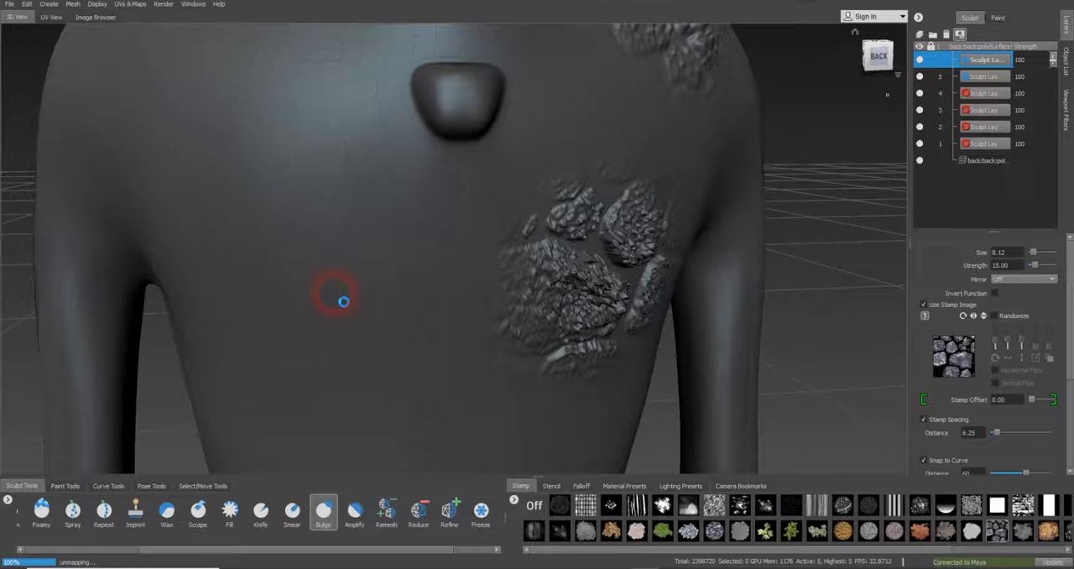
mouse_move(335, 293)
alt+mouse_down()
mouse_move(359, 299)
mouse_move(359, 283)
alt+mouse_up()
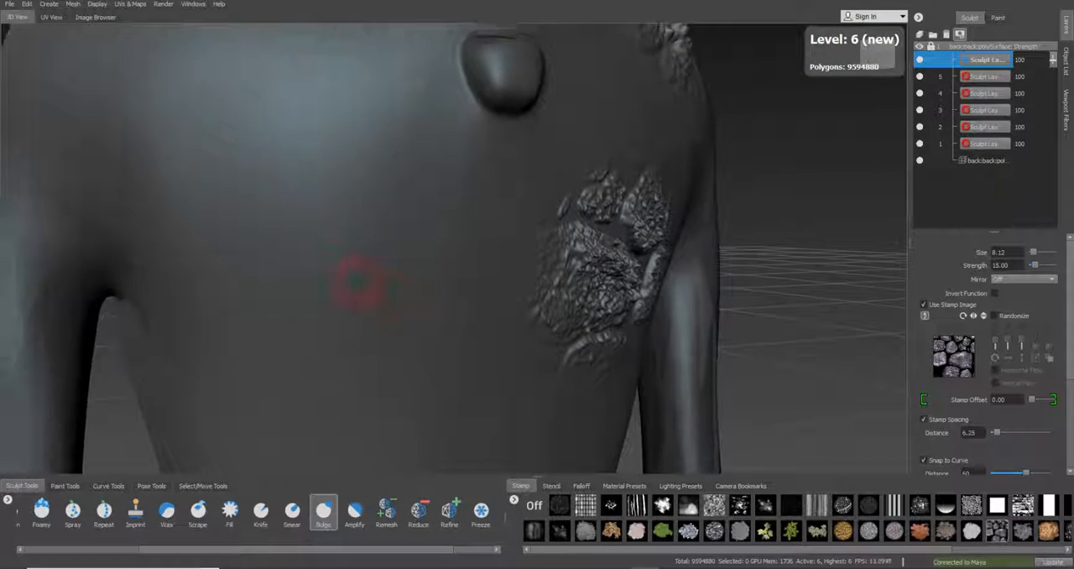
alt+right_drag(358, 283, 321, 271)
alt+drag(321, 271, 348, 273)
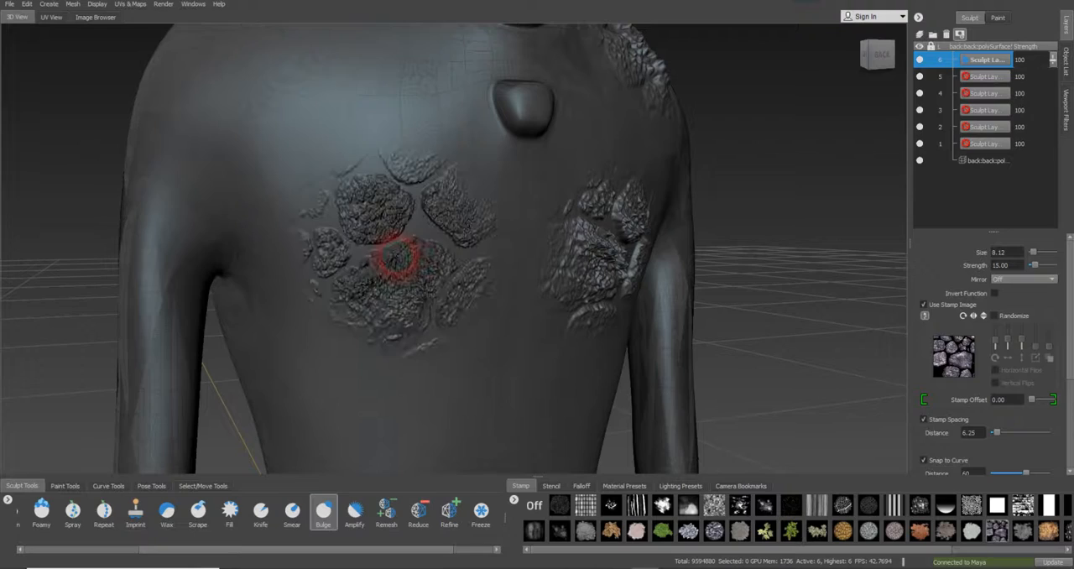
mouse_move(427, 311)
alt+mouse_down()
mouse_move(384, 376)
mouse_move(347, 307)
mouse_move(369, 374)
mouse_move(559, 317)
mouse_move(378, 312)
mouse_move(482, 323)
alt+mouse_up()
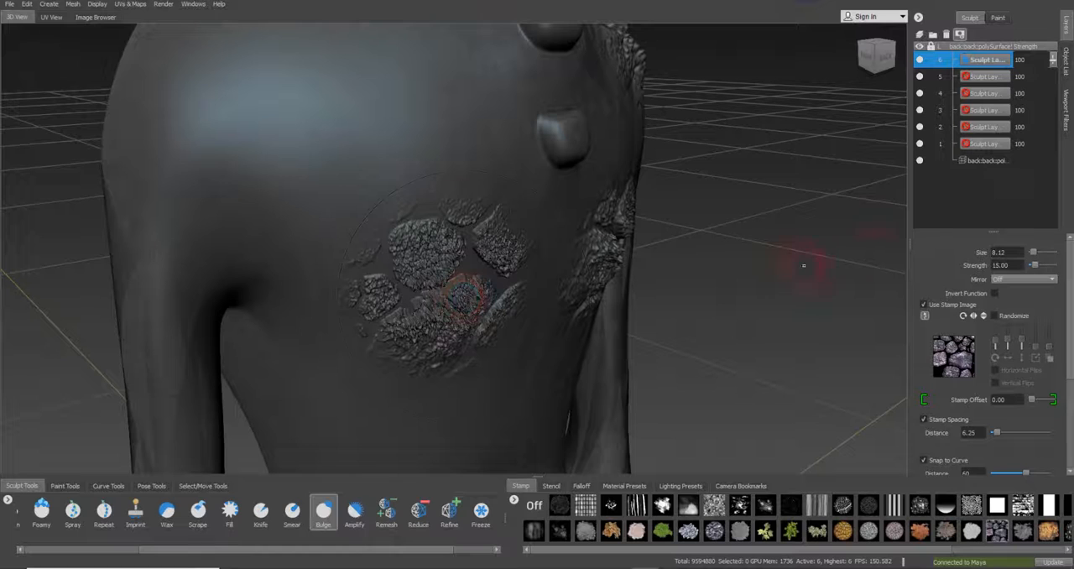
Set the brush strength to 10 and bulge the stone stamp onto the upper back above the newest patch, beside the spine knobs
double_click(1000, 264)
text(10)
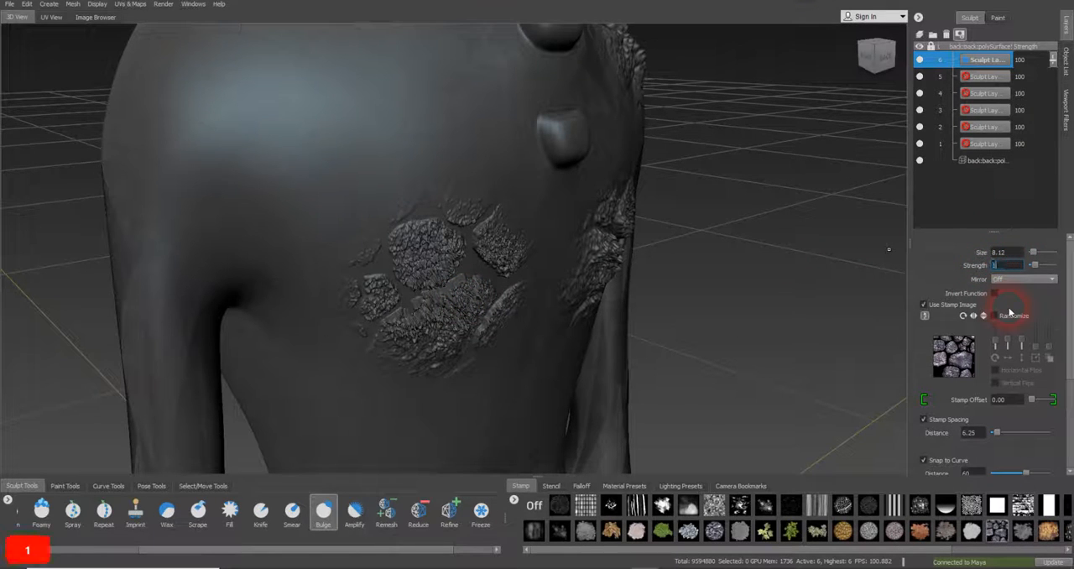
key(Return)
alt+drag(332, 240, 369, 243)
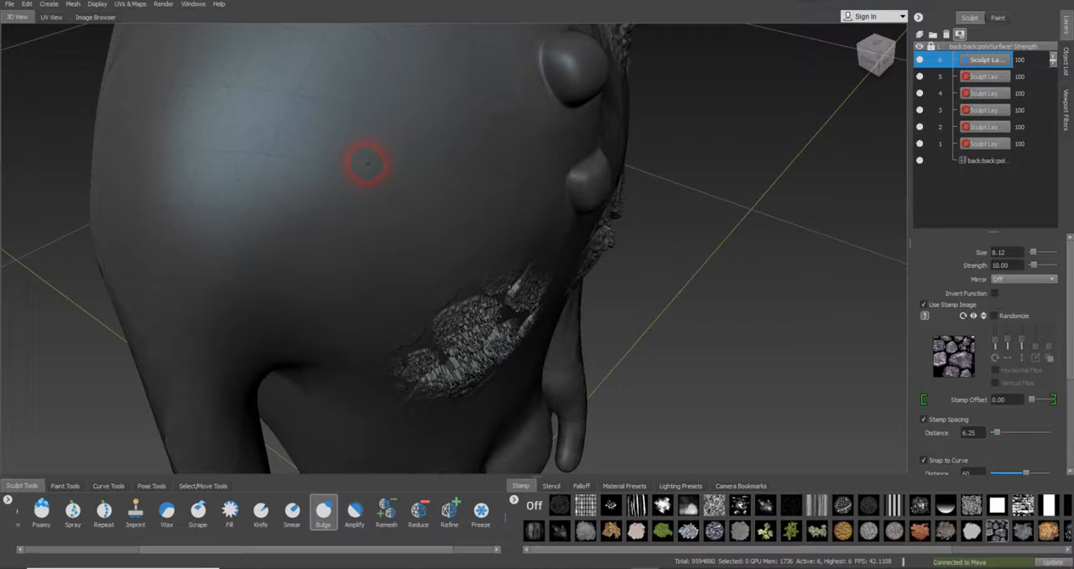
drag(365, 163, 360, 162)
Set the Bulge brush strength to 5 for the bare outer shoulder
alt+drag(414, 196, 544, 210)
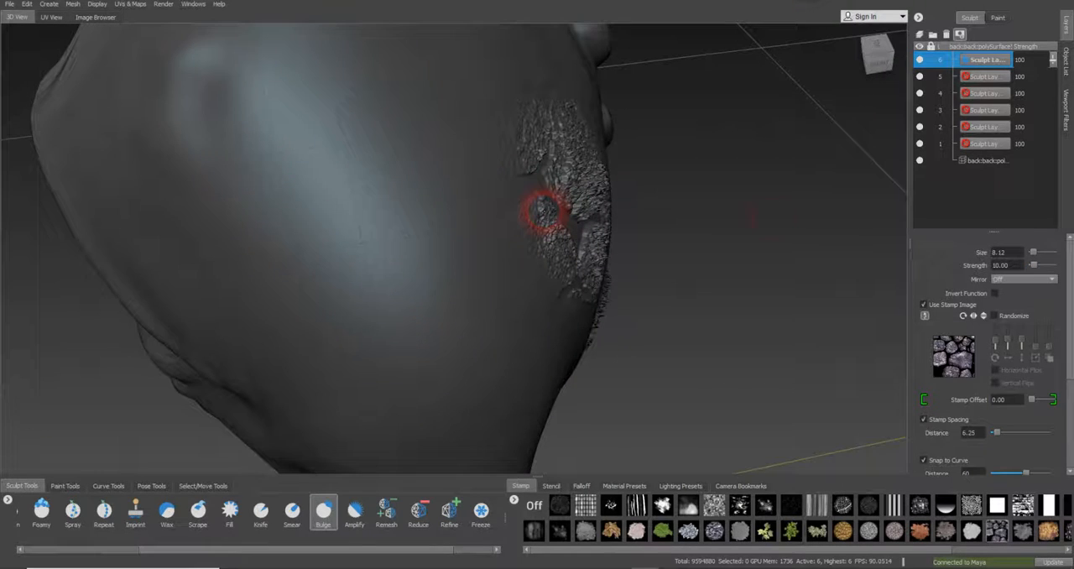
click(1014, 265)
text(5)
key(Return)
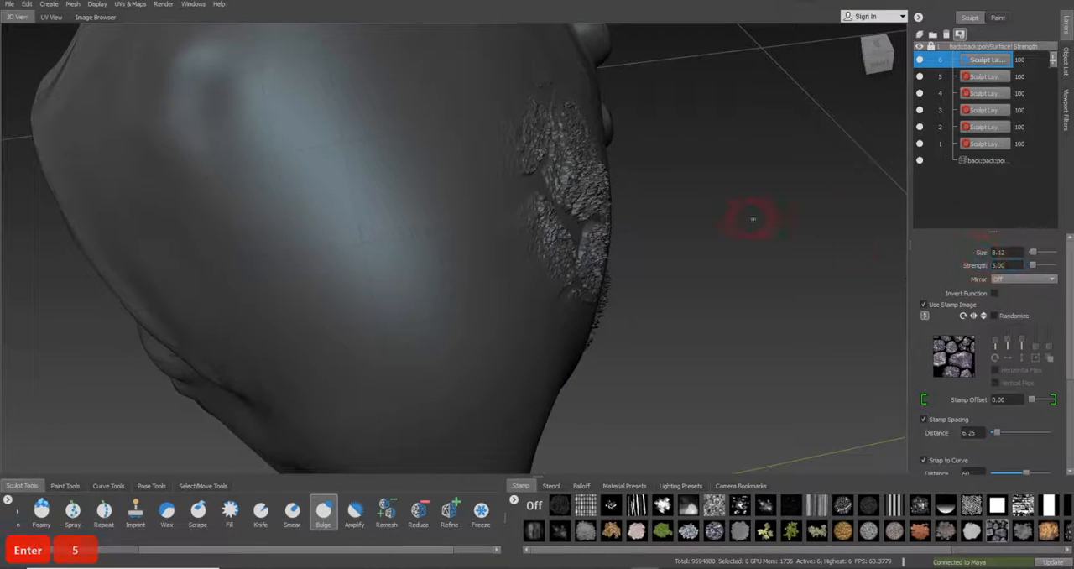
alt+drag(317, 179, 413, 233)
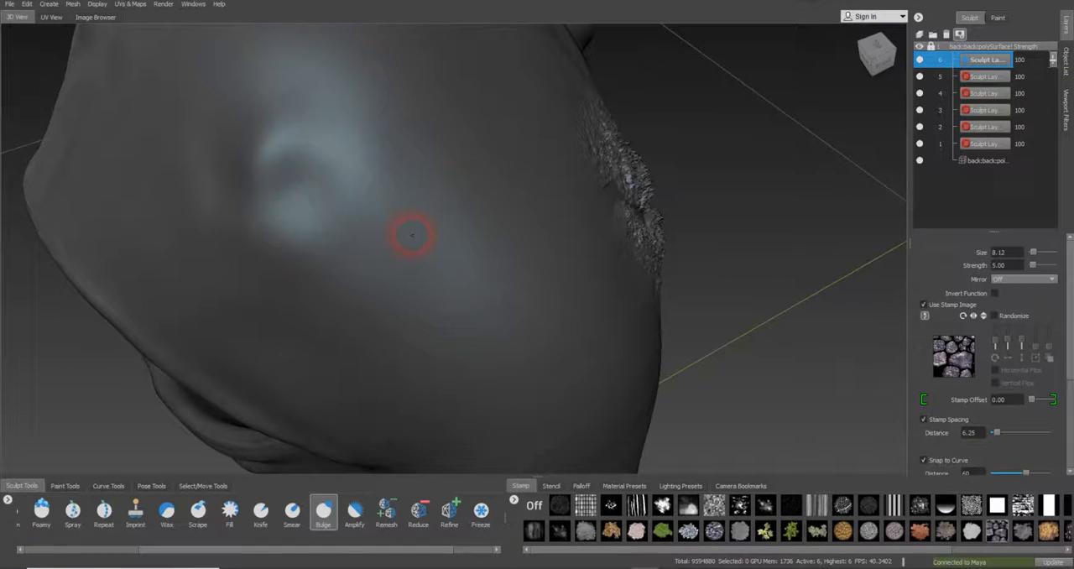
drag(426, 235, 422, 231)
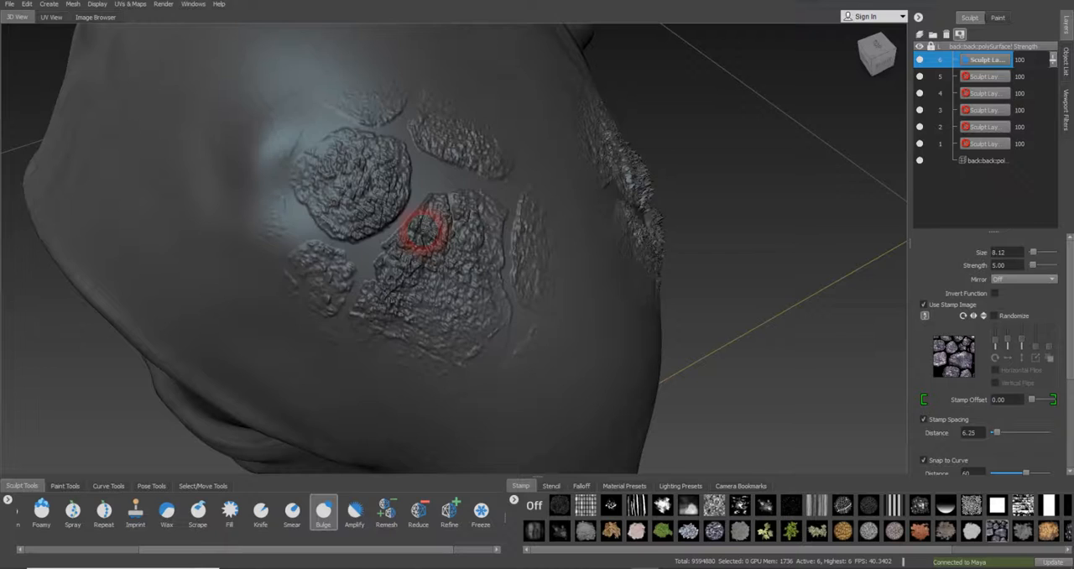
mouse_move(369, 210)
alt+mouse_down()
mouse_move(408, 209)
mouse_move(448, 235)
mouse_move(365, 215)
alt+mouse_up()
key(ctrl+z)
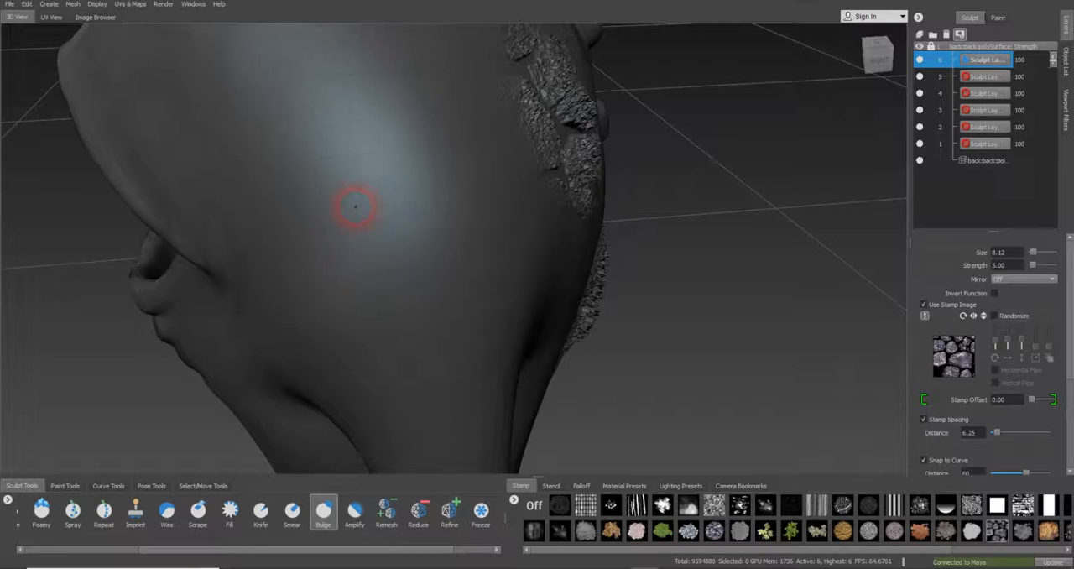
Bulge the stone stamp onto the outer shoulder above the arm and compare it with the stronger patches on the back
click(354, 211)
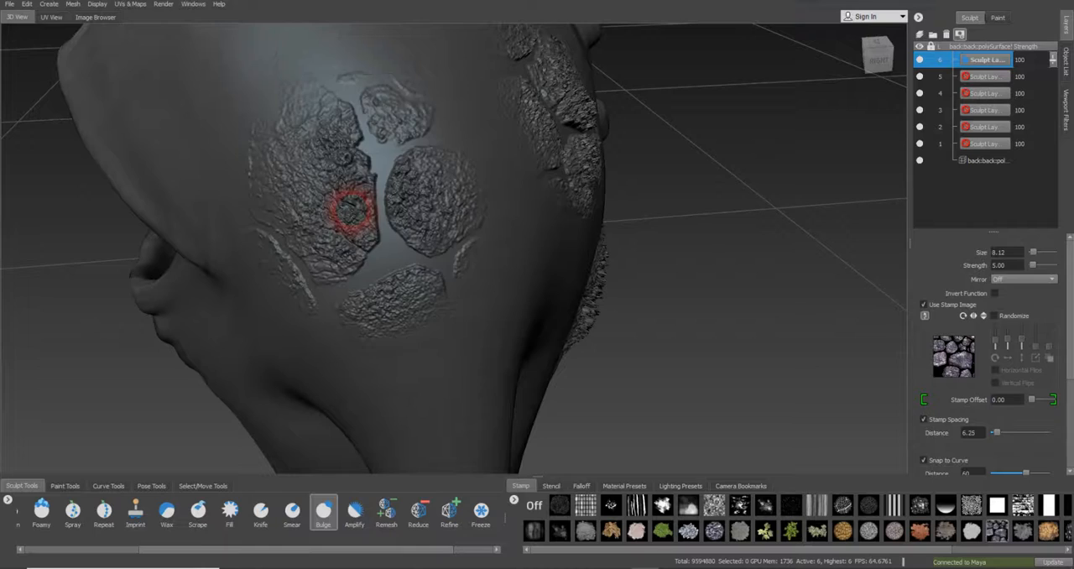
mouse_move(453, 239)
alt+mouse_down()
mouse_move(551, 248)
mouse_move(426, 199)
mouse_move(431, 232)
mouse_move(249, 229)
mouse_move(323, 220)
mouse_move(232, 227)
mouse_move(400, 263)
mouse_move(250, 278)
mouse_move(412, 256)
mouse_move(497, 266)
mouse_move(545, 246)
mouse_move(678, 266)
mouse_move(866, 213)
mouse_move(917, 211)
mouse_move(682, 235)
alt+mouse_up()
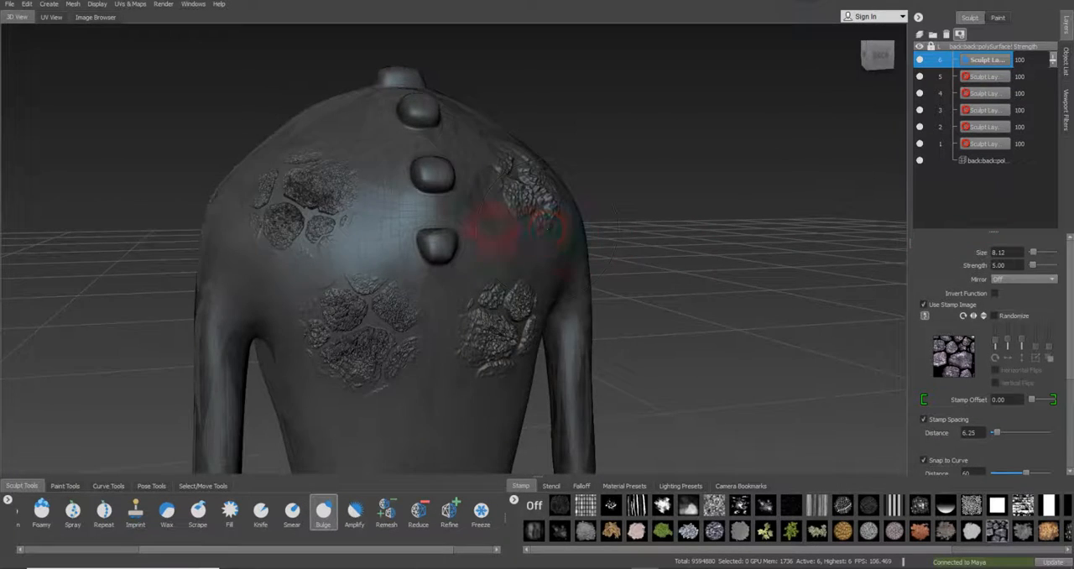
mouse_move(495, 228)
alt+mouse_down()
mouse_move(685, 249)
mouse_move(491, 239)
alt+mouse_up()
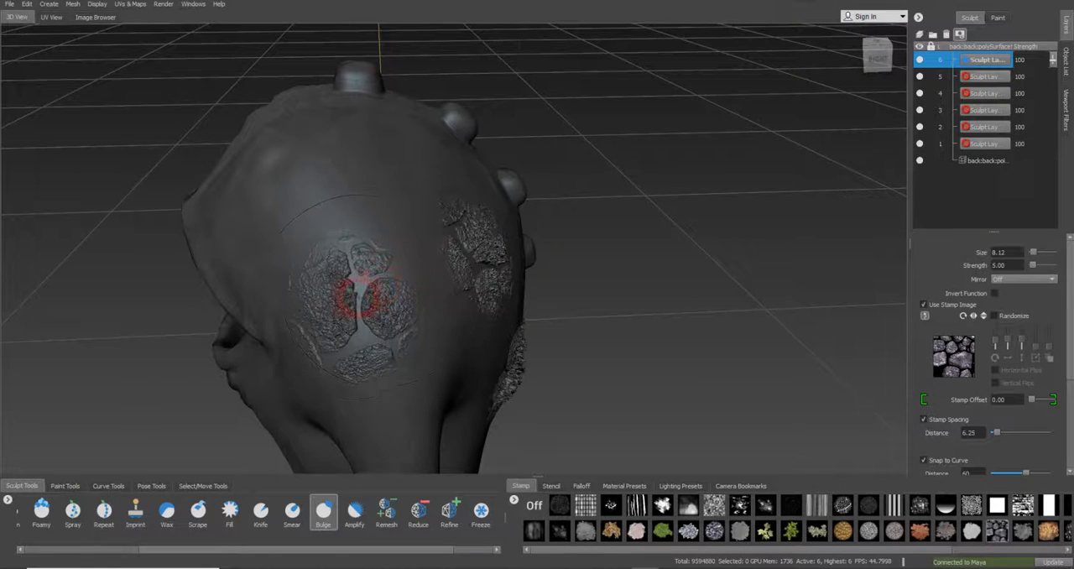
drag(358, 297, 362, 291)
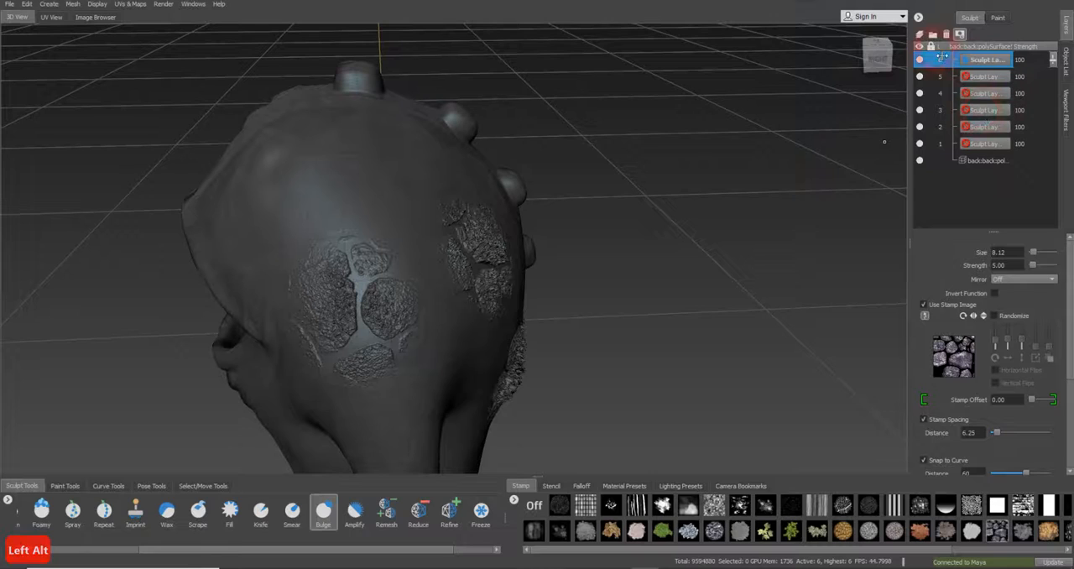
Add a seventh sculpt layer and save the scene as a Mudbox file named Monster_Start.0027.mud
click(921, 36)
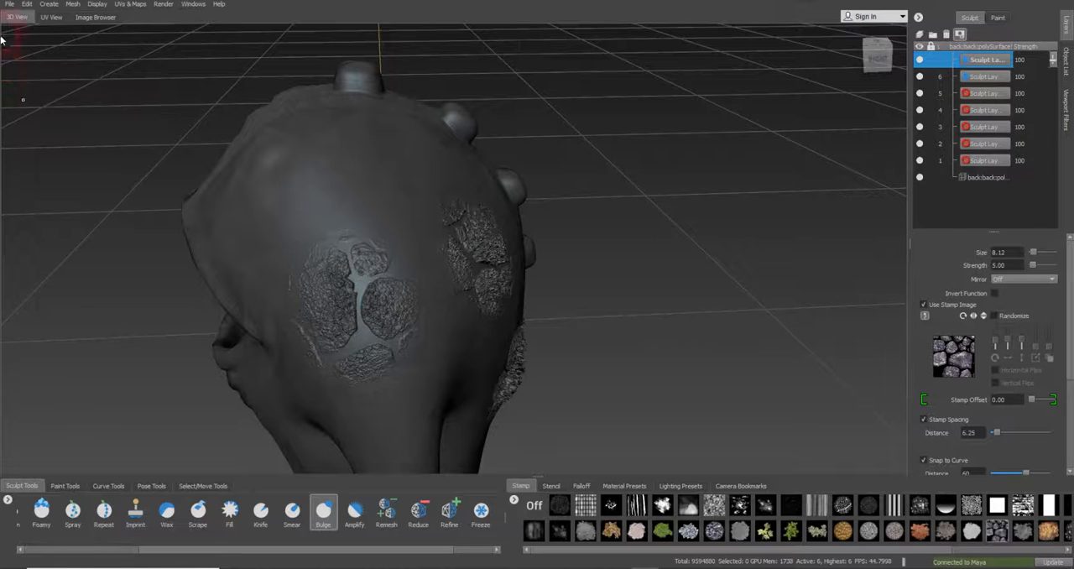
click(10, 3)
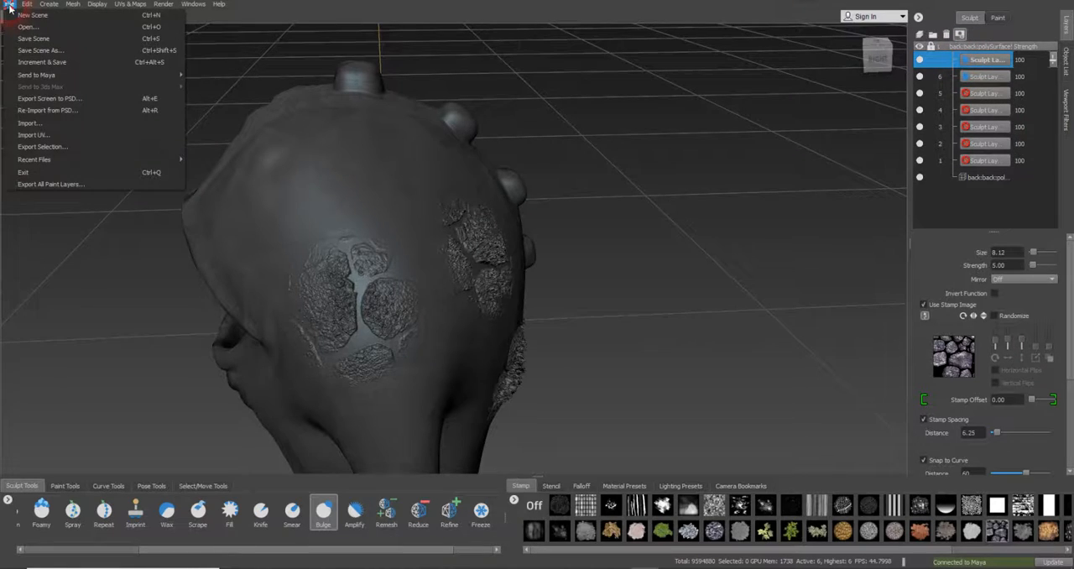
click(45, 52)
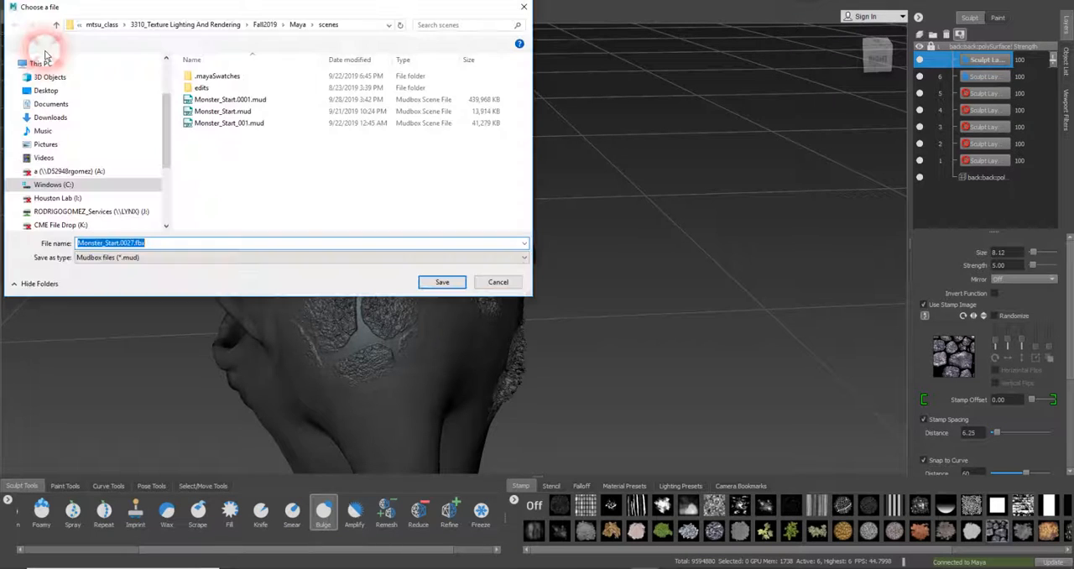
click(130, 243)
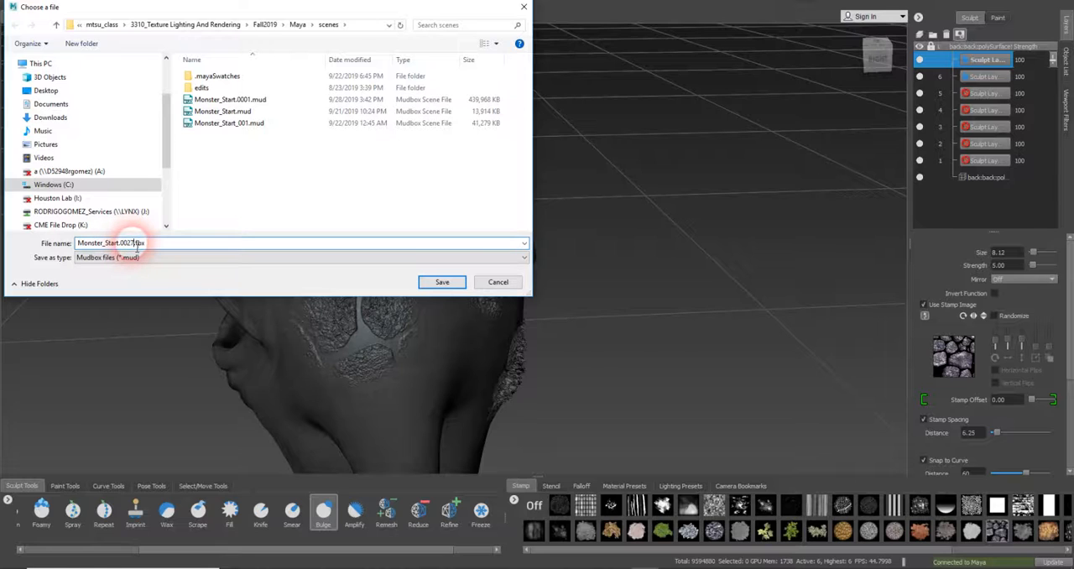
drag(133, 242, 198, 249)
text(.mud)
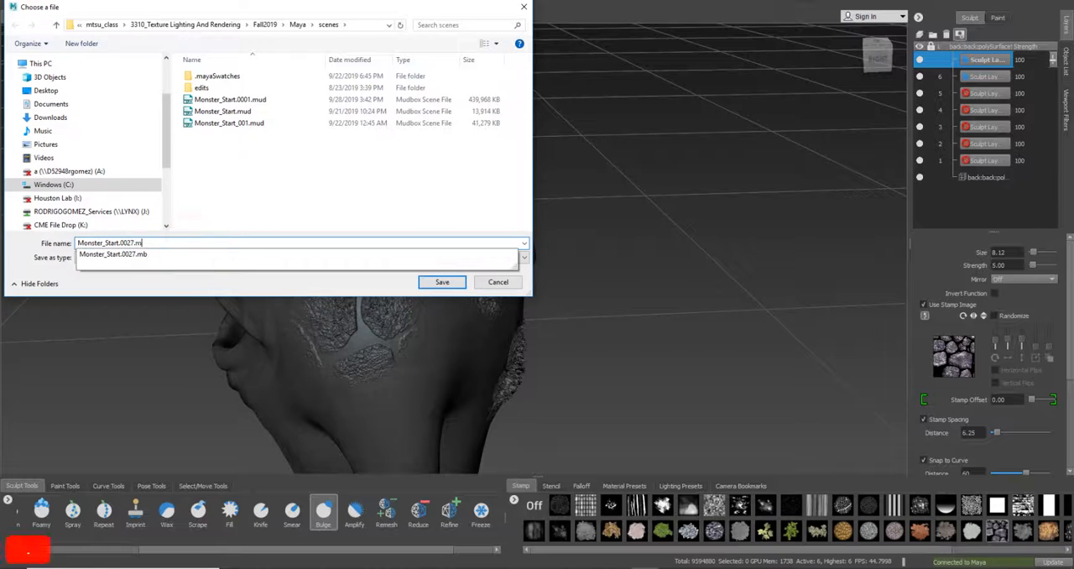
click(440, 282)
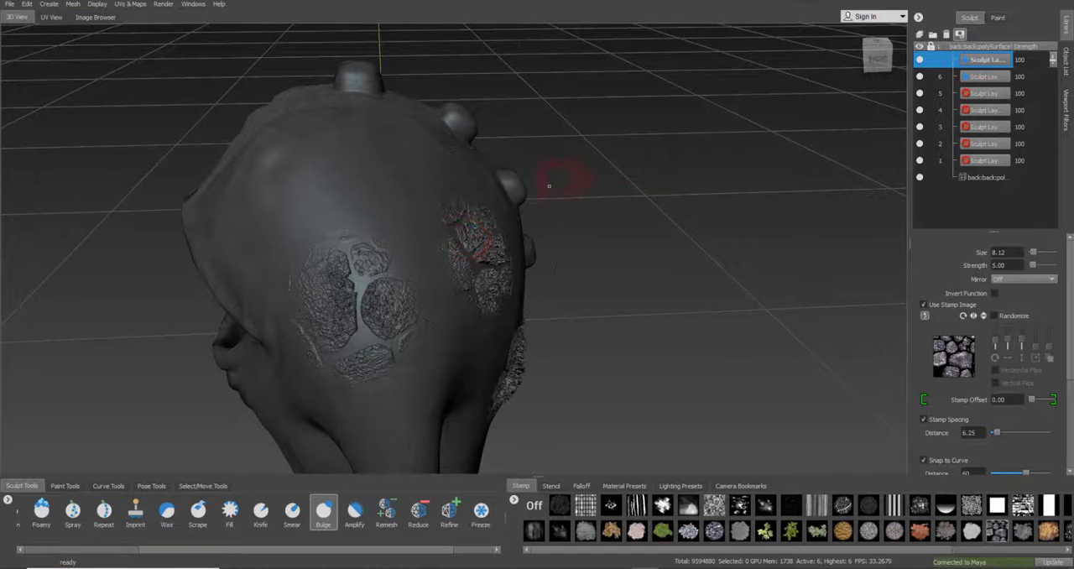
Add subdivision level 7 to the mesh and bulge the stone stamp onto the front side of the torso, below the eye folds
click(73, 5)
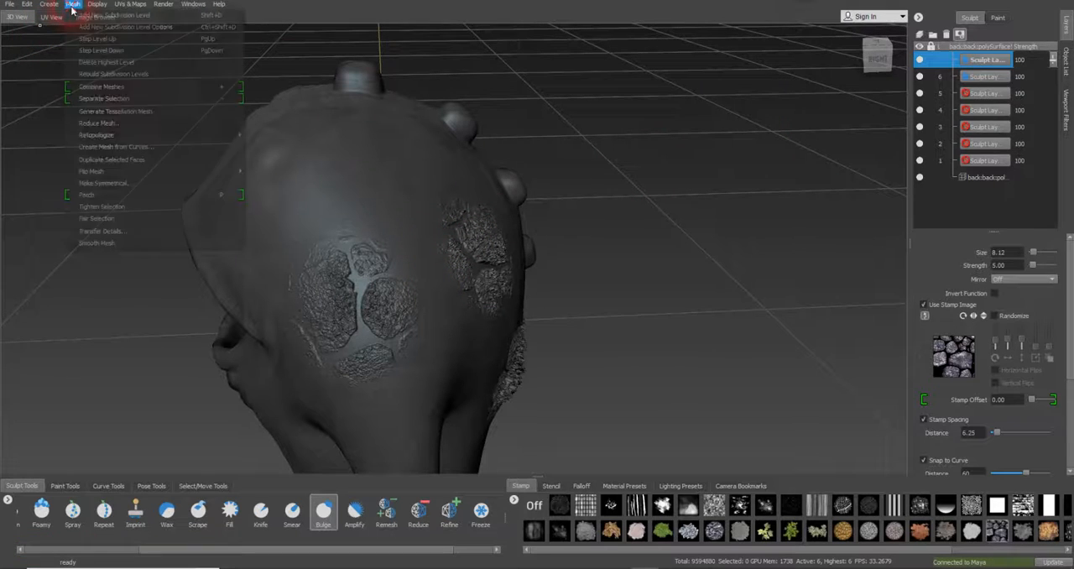
click(84, 19)
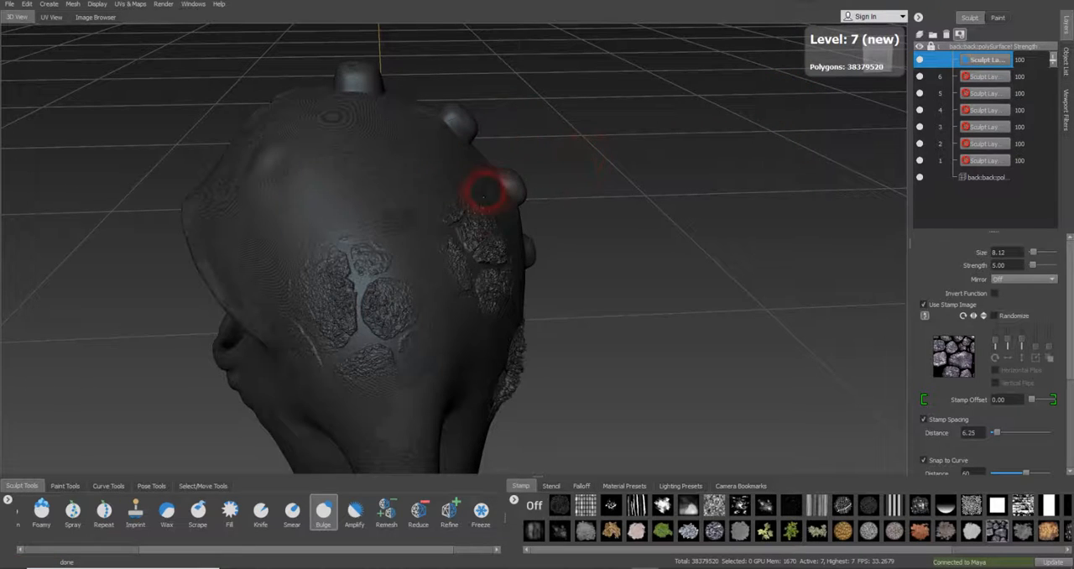
mouse_move(485, 191)
alt+mouse_down()
mouse_move(427, 172)
mouse_move(492, 168)
mouse_move(450, 188)
mouse_move(556, 187)
mouse_move(571, 129)
mouse_move(551, 175)
mouse_move(491, 208)
alt+mouse_up()
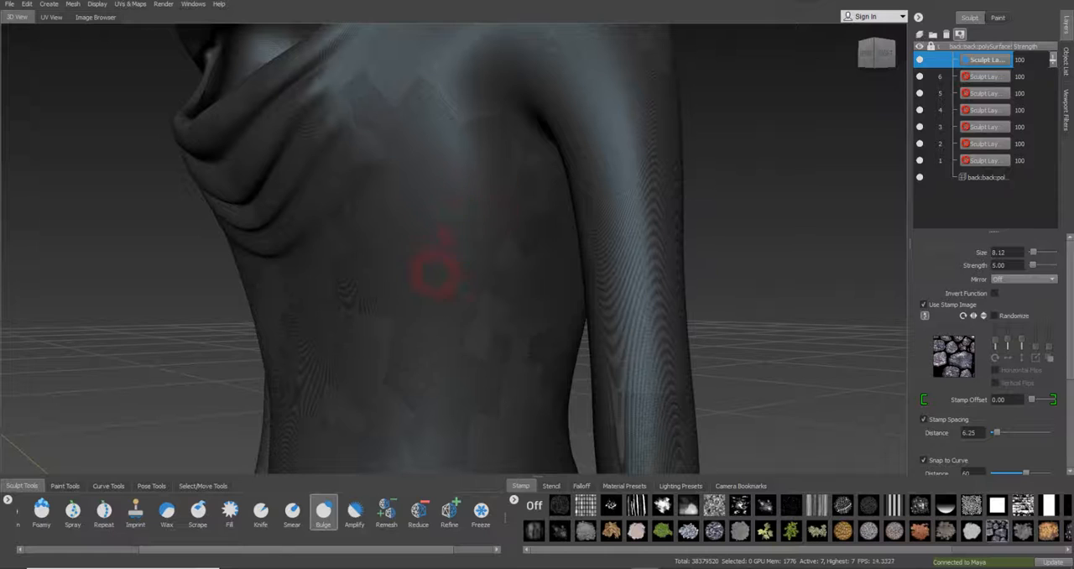
alt+drag(439, 290, 469, 280)
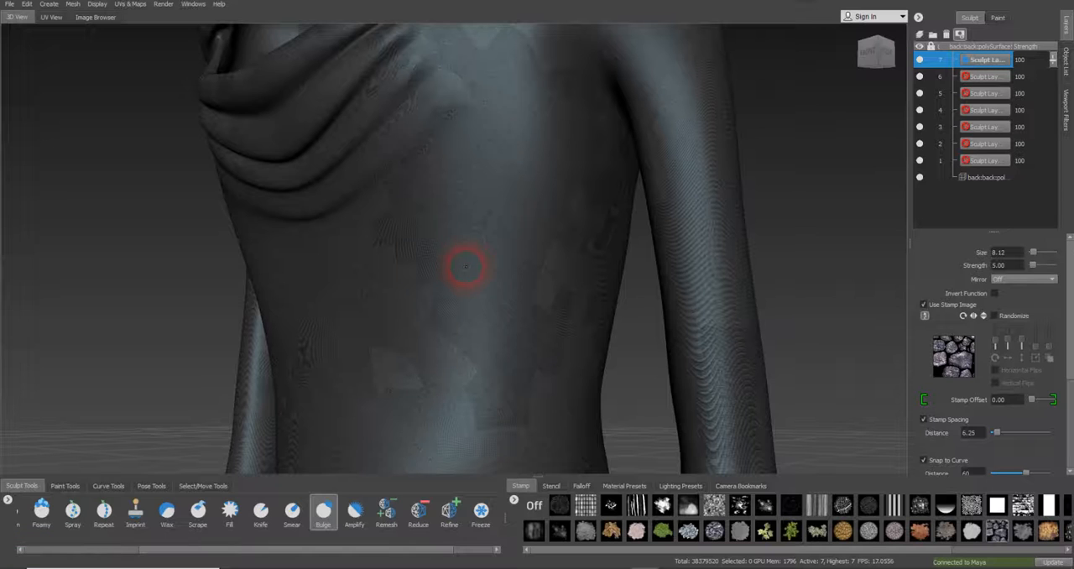
drag(466, 267, 542, 256)
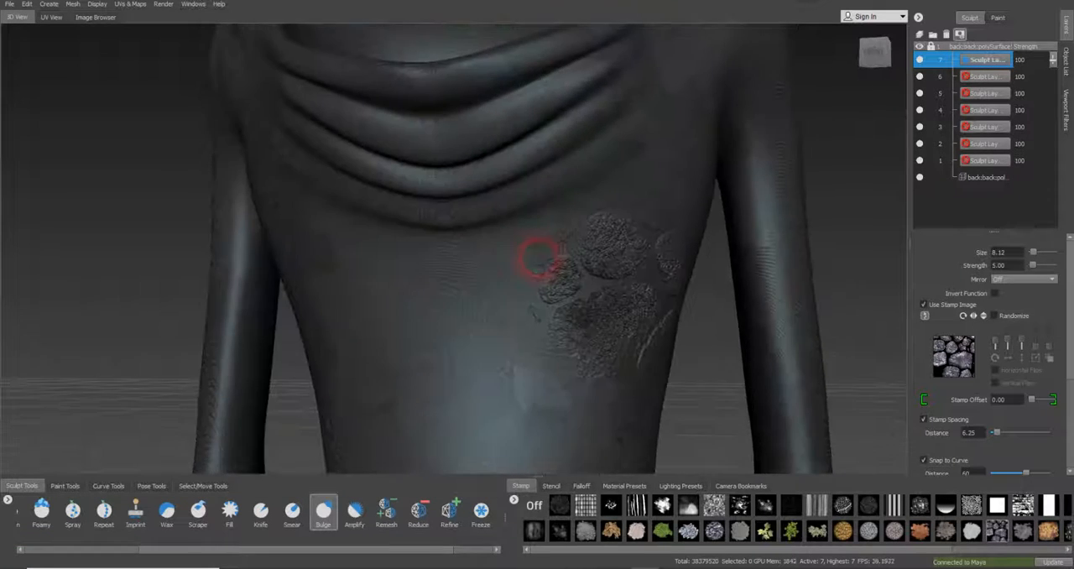
Review the stamped torso and shoulder, and save the scene under its current file name
alt+right_drag(499, 244, 409, 226)
mouse_move(410, 225)
alt+mouse_down()
mouse_move(472, 233)
mouse_move(383, 252)
mouse_move(621, 112)
alt+mouse_up()
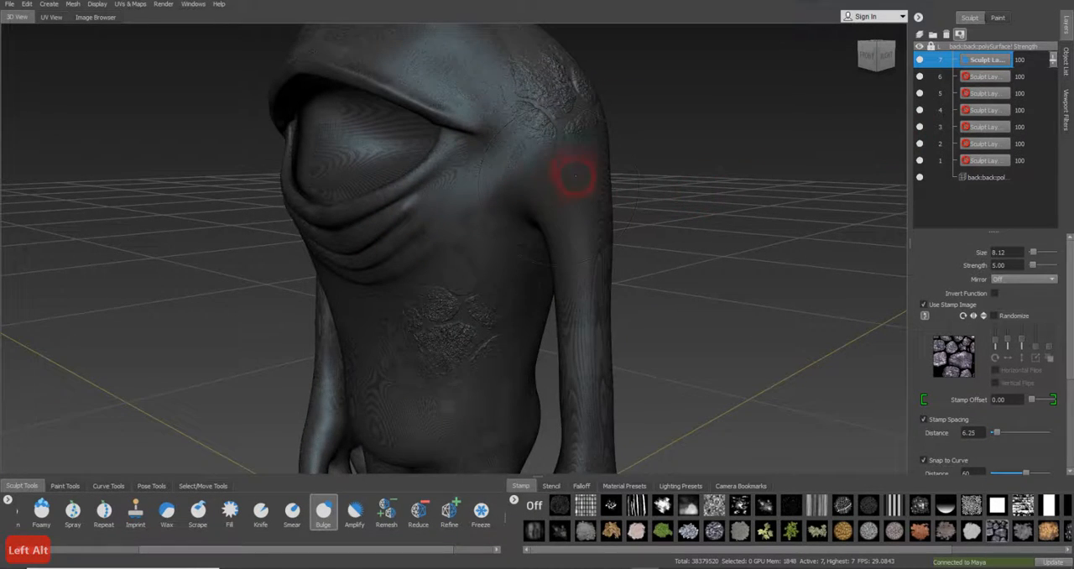
mouse_move(575, 176)
alt+mouse_down()
mouse_move(604, 179)
mouse_move(491, 178)
alt+mouse_up()
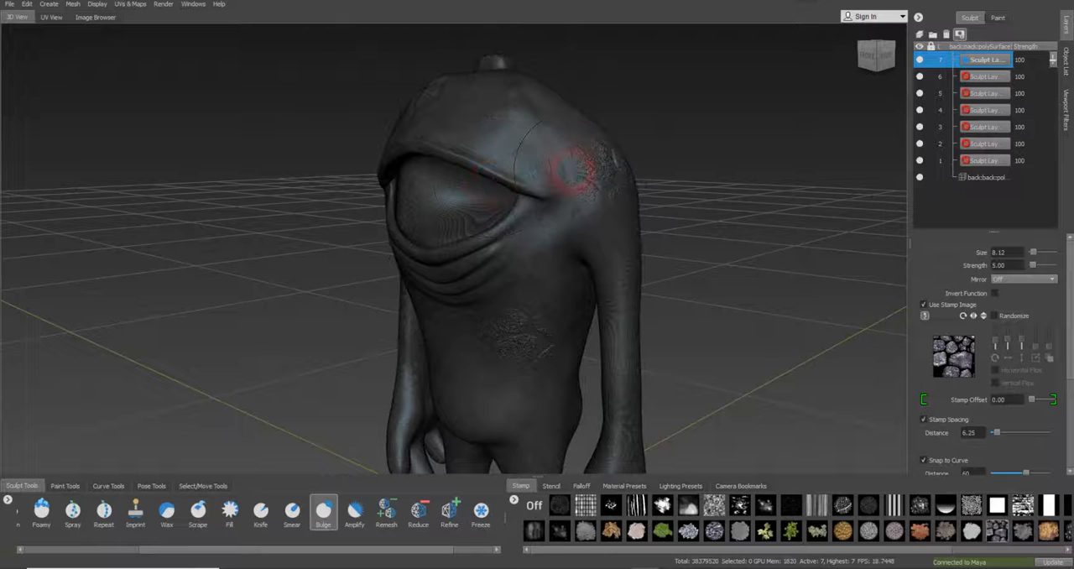
click(10, 4)
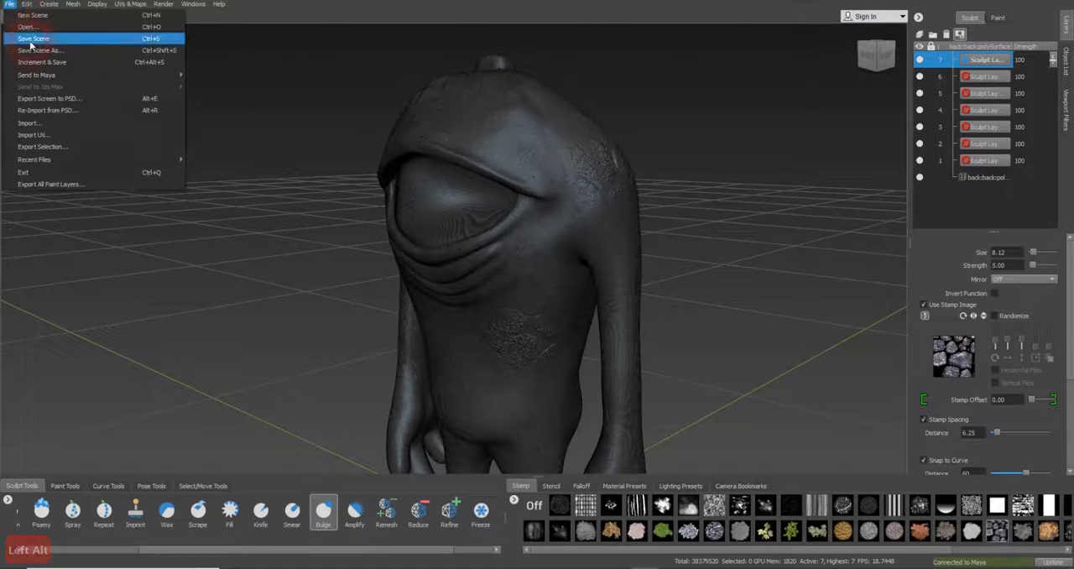
click(34, 39)
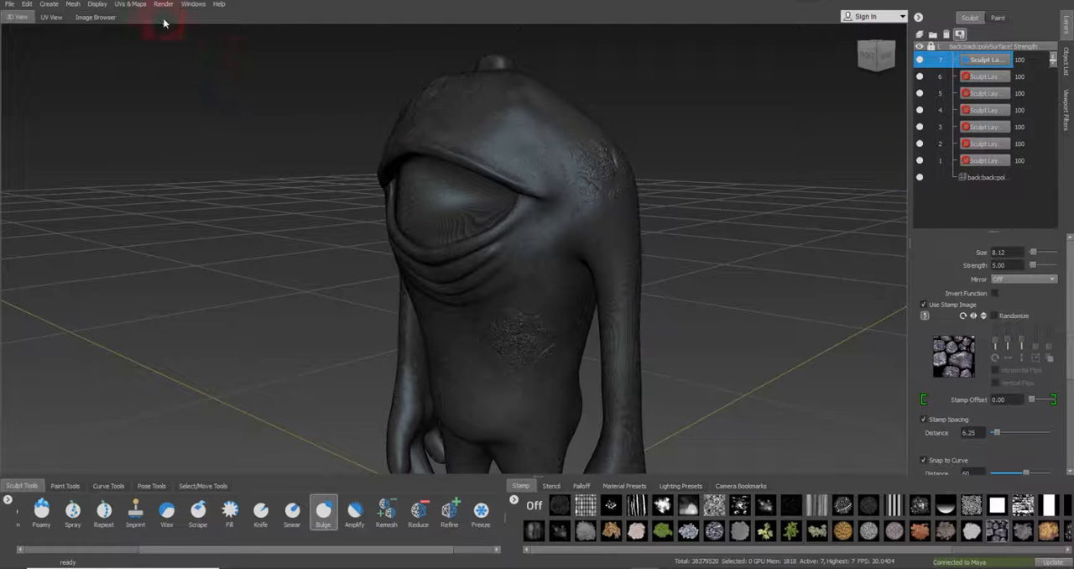
Start a new texture map extraction operation and name it My Extraction Normal
click(131, 4)
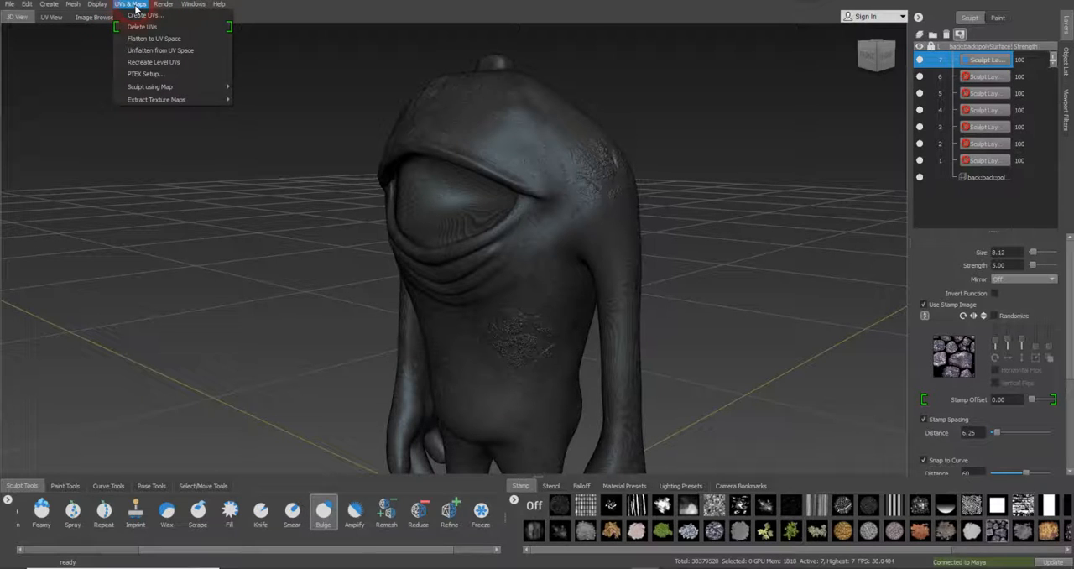
mouse_move(159, 99)
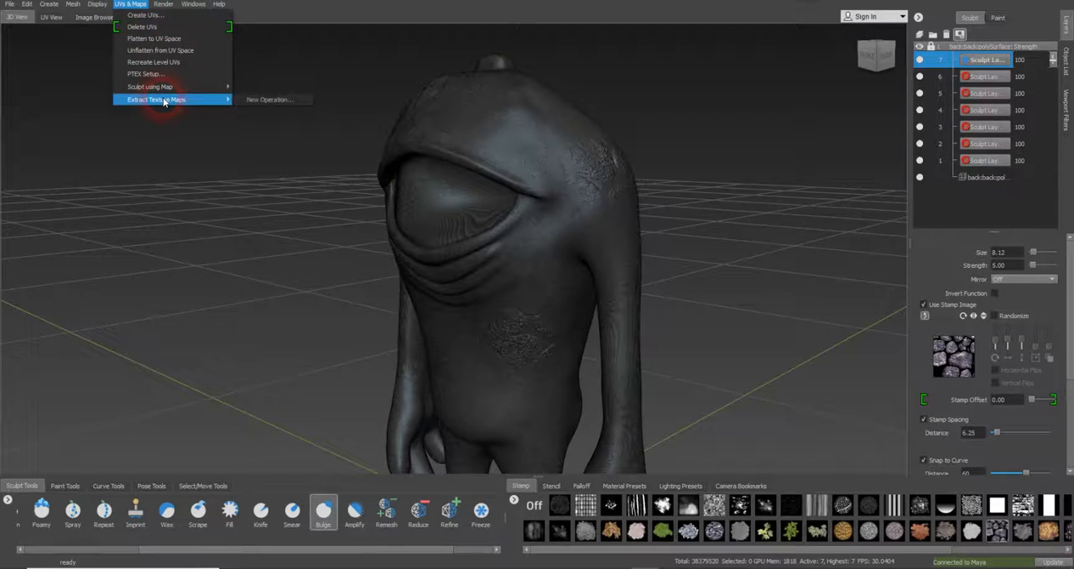
click(265, 99)
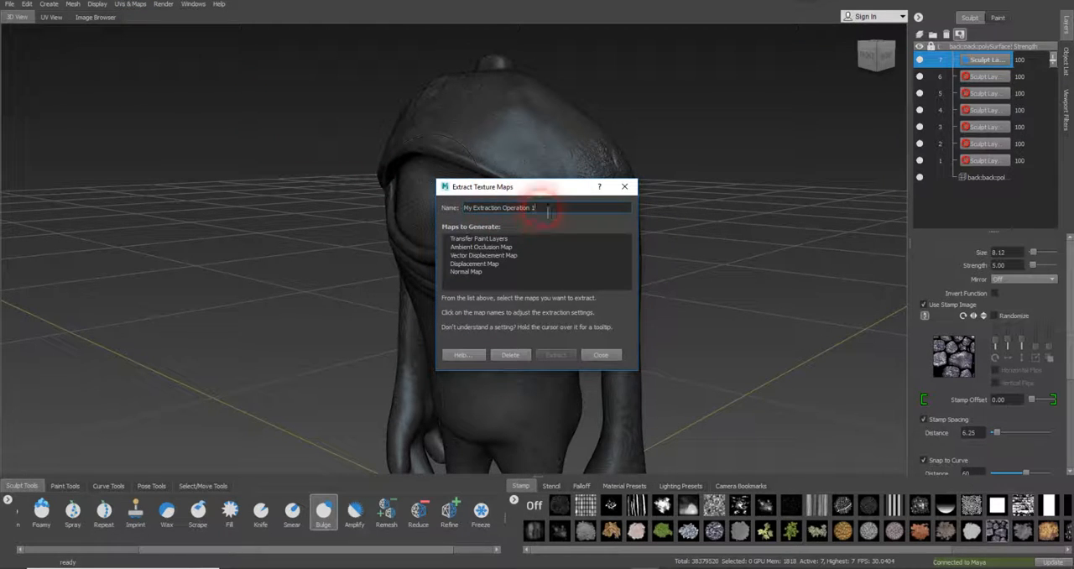
drag(542, 209, 504, 207)
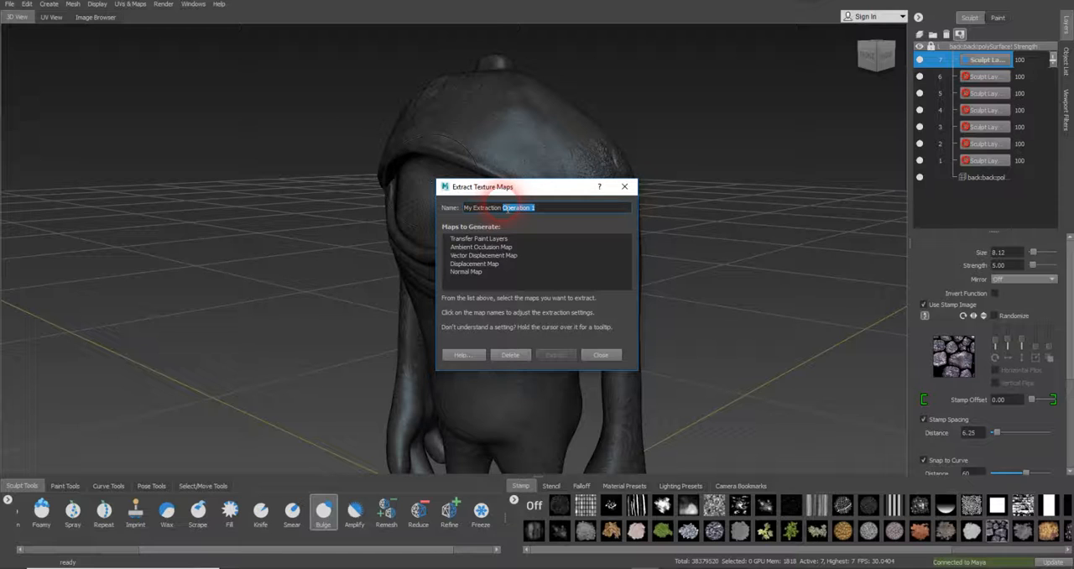
text(Normal)
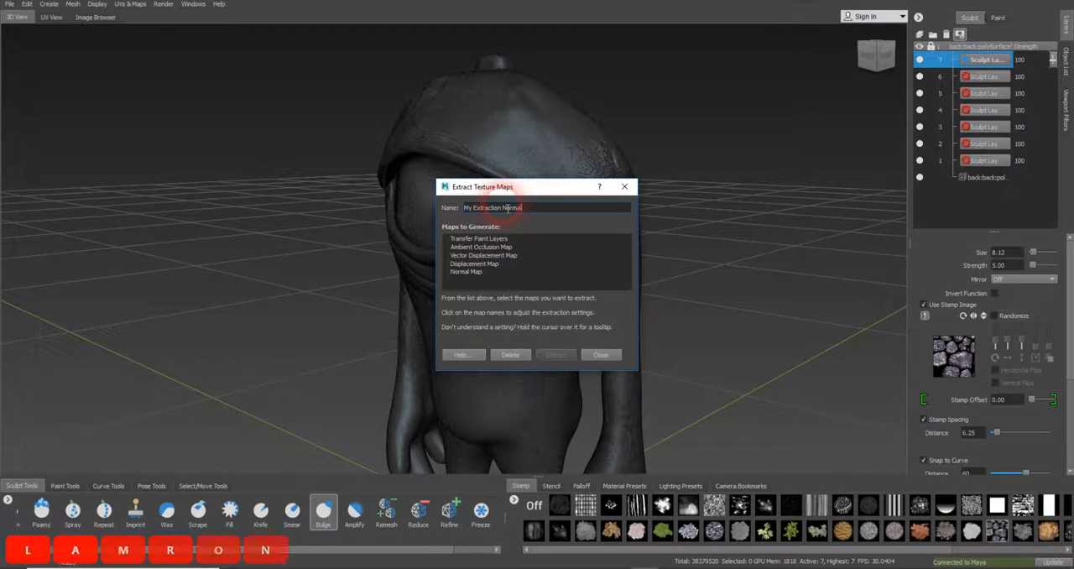
text(s)
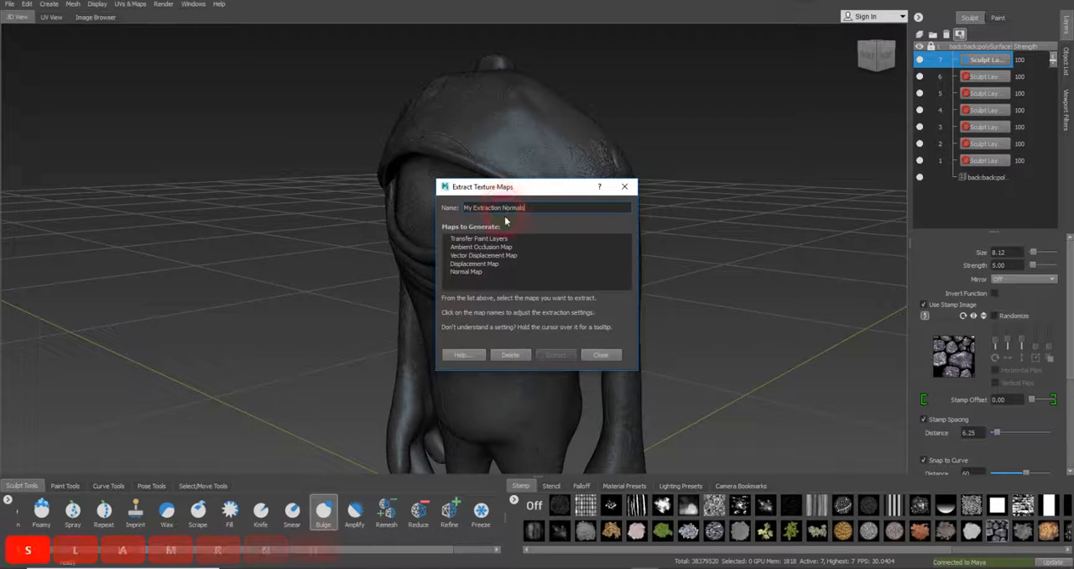
Complete the operation name as My Extraction Normals and choose a normal map with an image size of 2048x2048
click(478, 272)
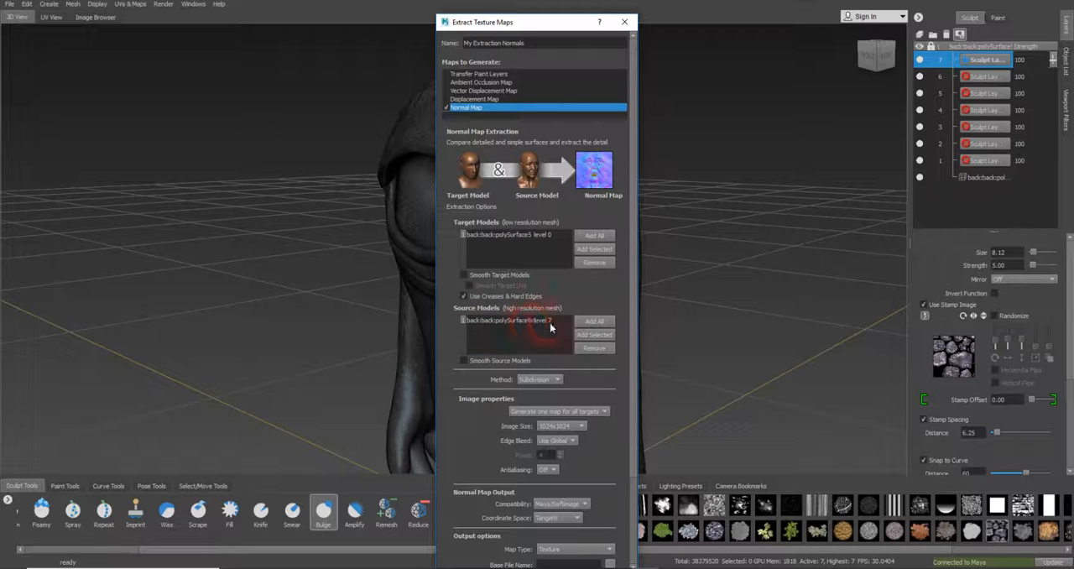
scroll(552, 321, down, 2)
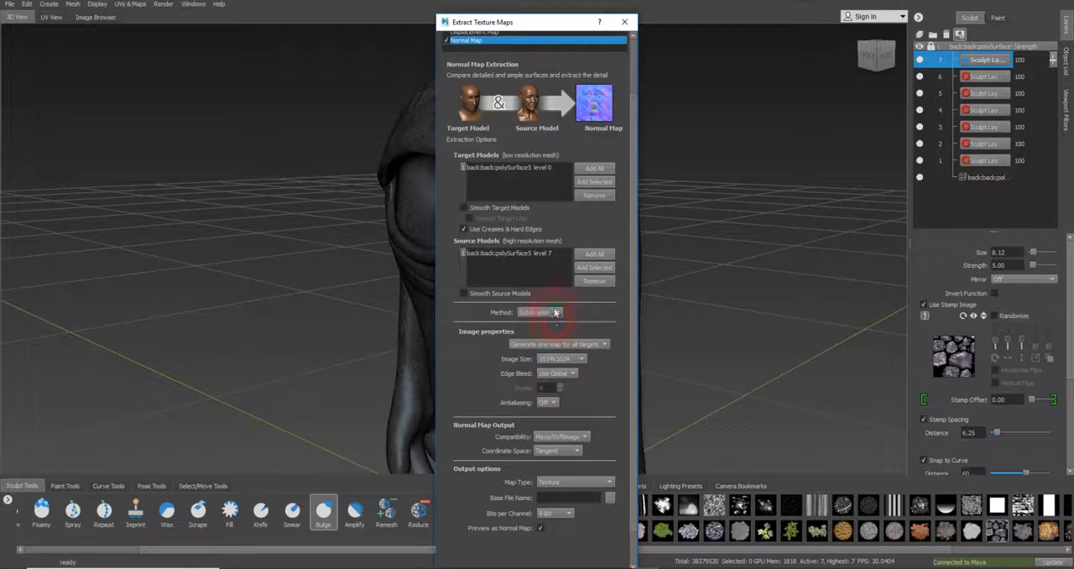
scroll(559, 311, down, 1)
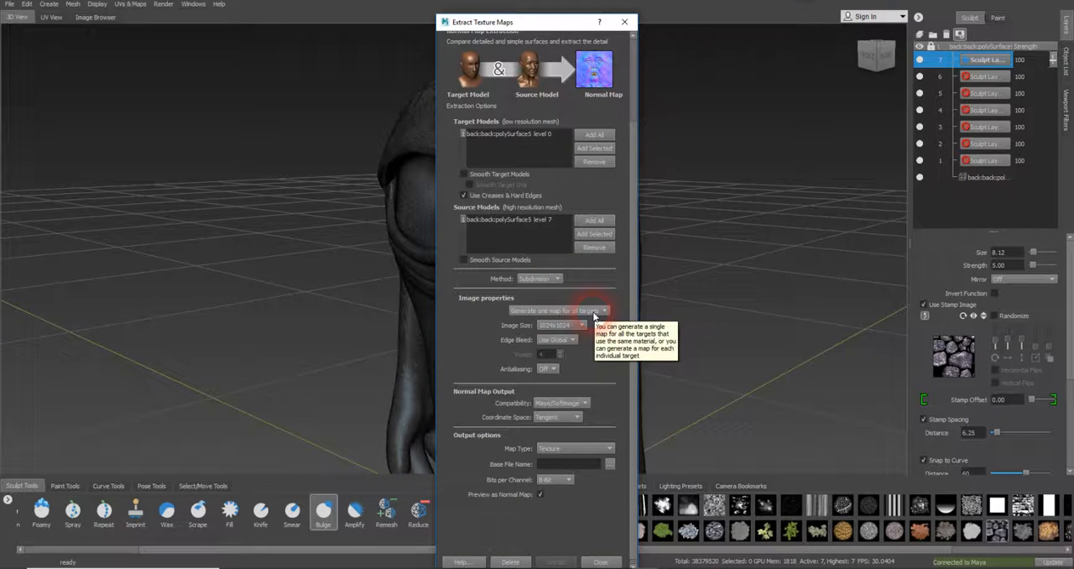
click(559, 325)
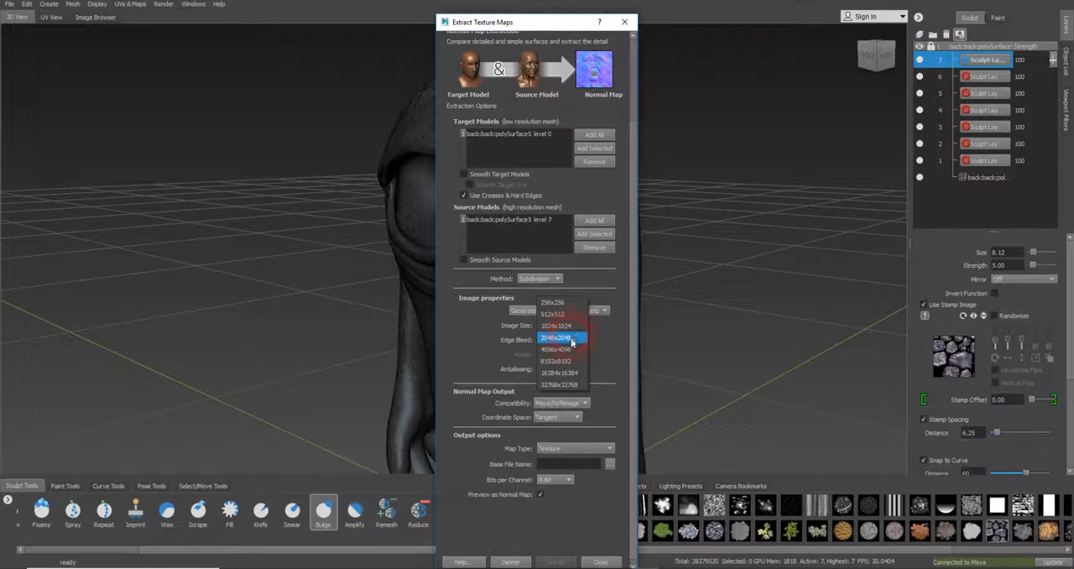
click(571, 339)
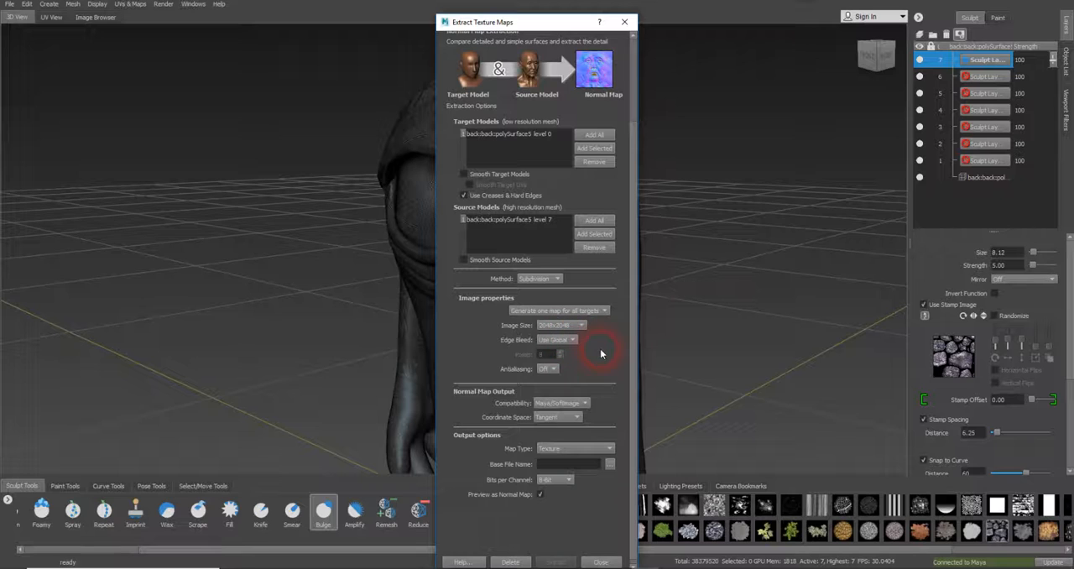
Set the output's base file name to monstaer_normal_2048 as an 8-bit RGBA PNG in the sourceimages folder
scroll(597, 348, down, 1)
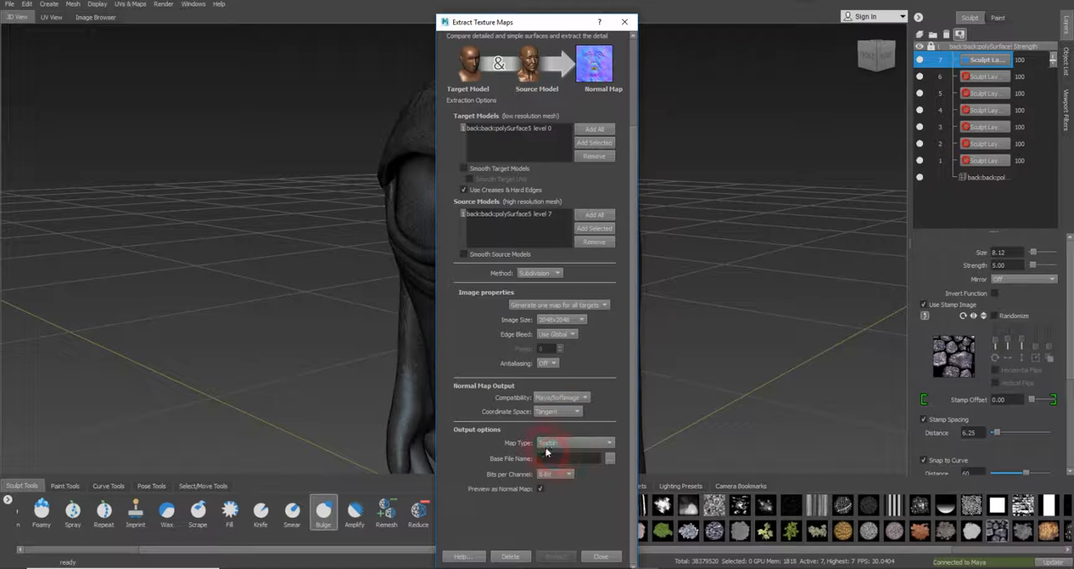
click(610, 458)
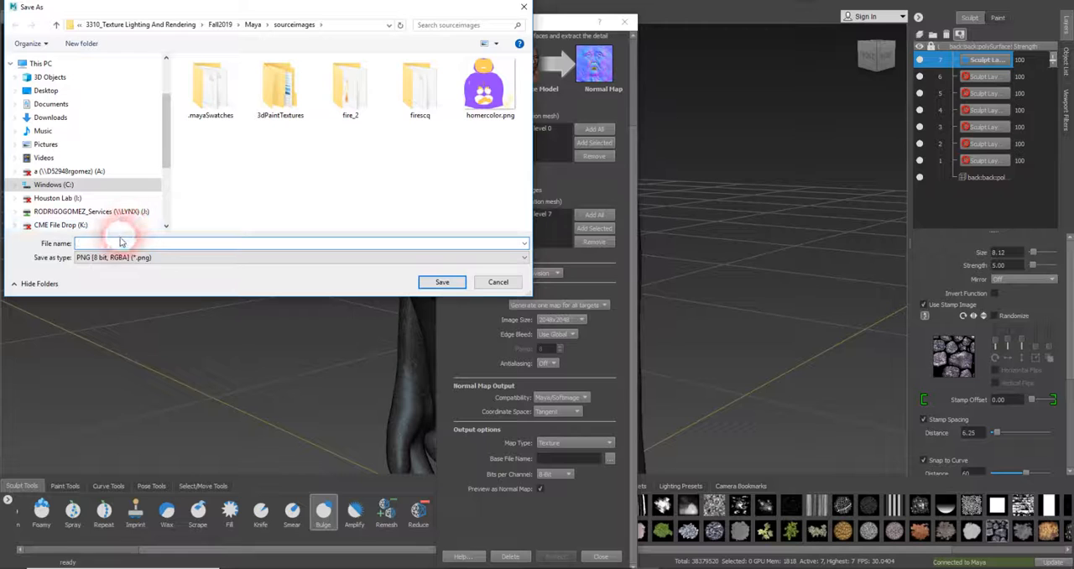
text(monstaer)
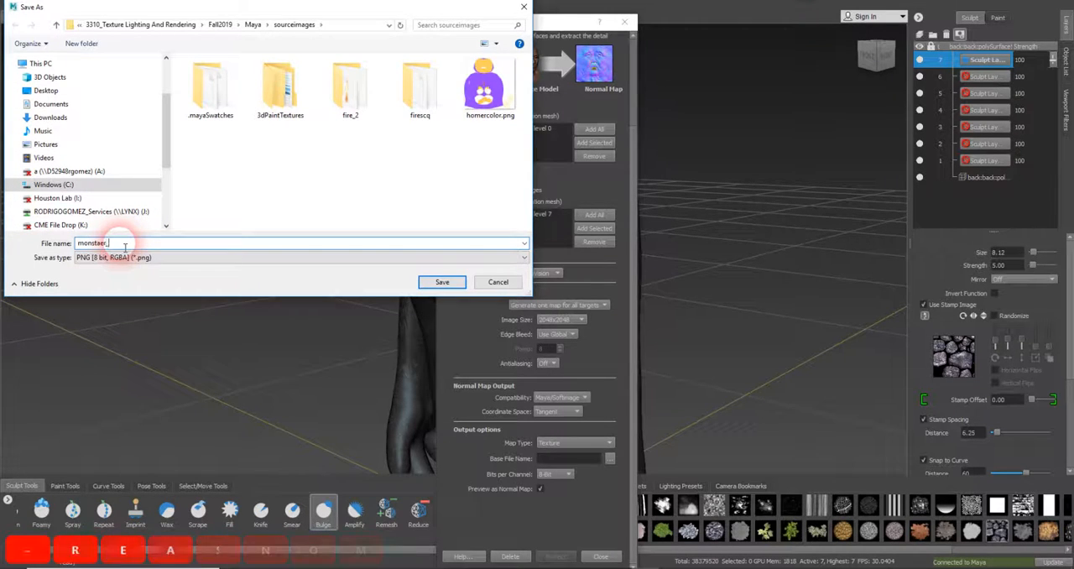
text(_normal_2048)
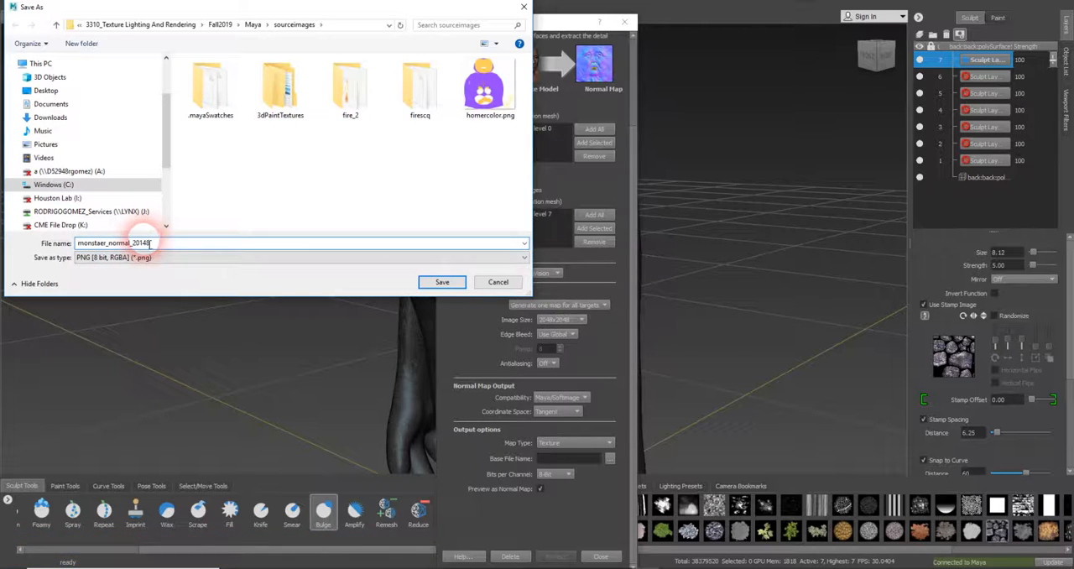
key(BackSpace)
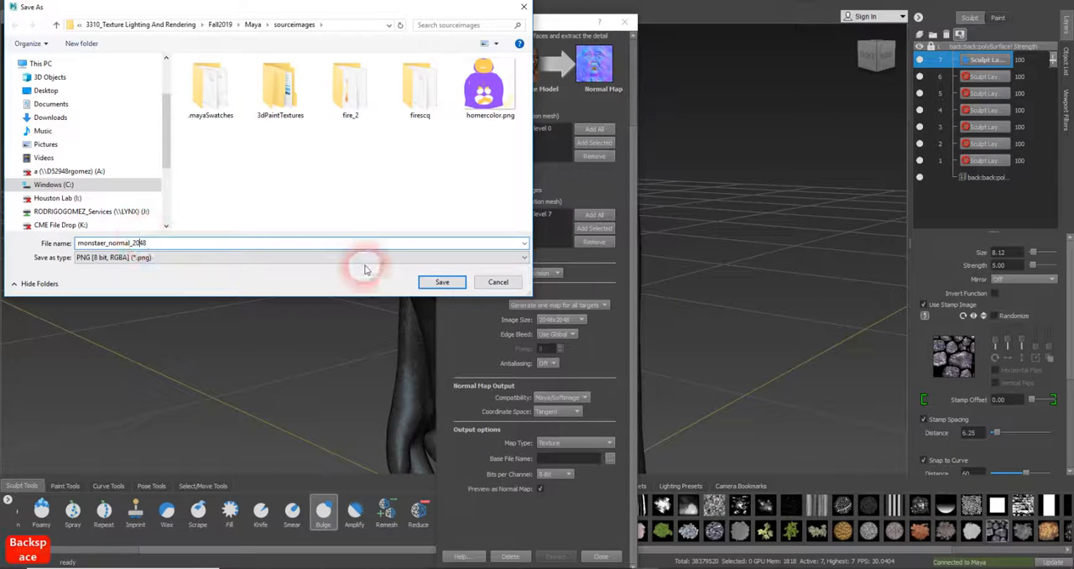
click(425, 281)
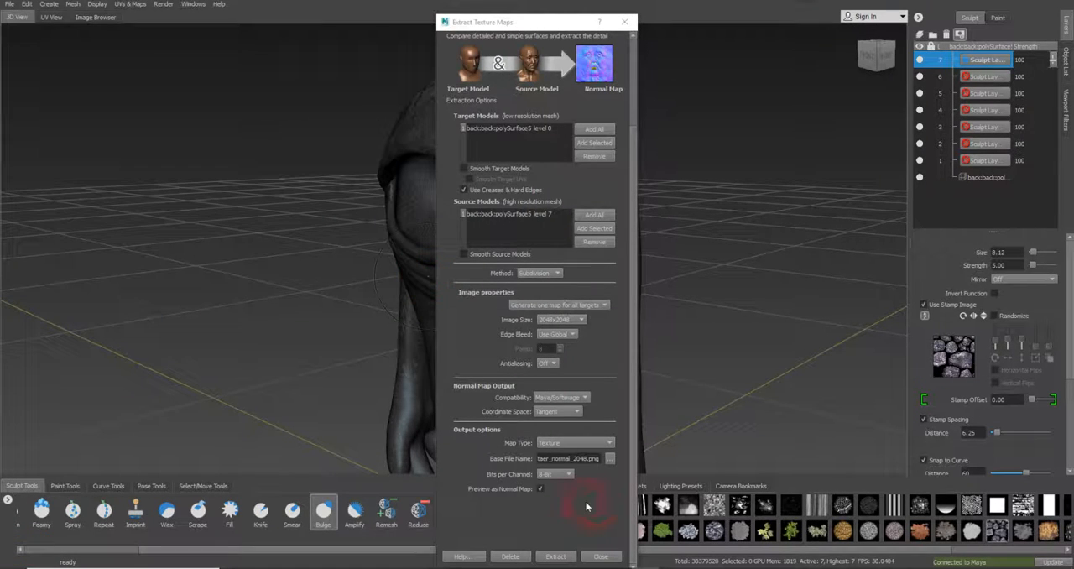
Extract the normal map and dismiss the extraction results
click(550, 549)
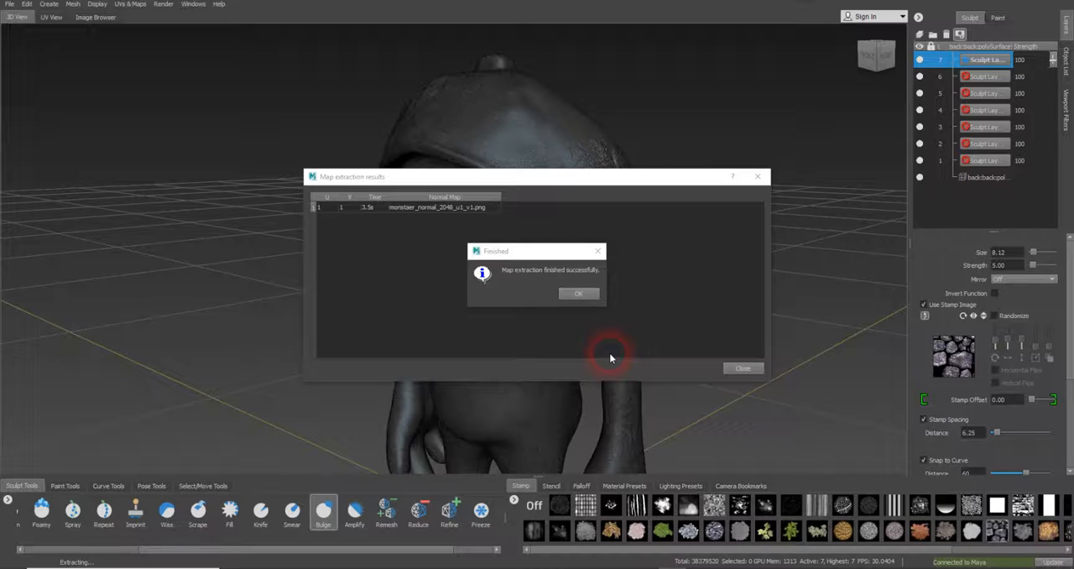
click(584, 296)
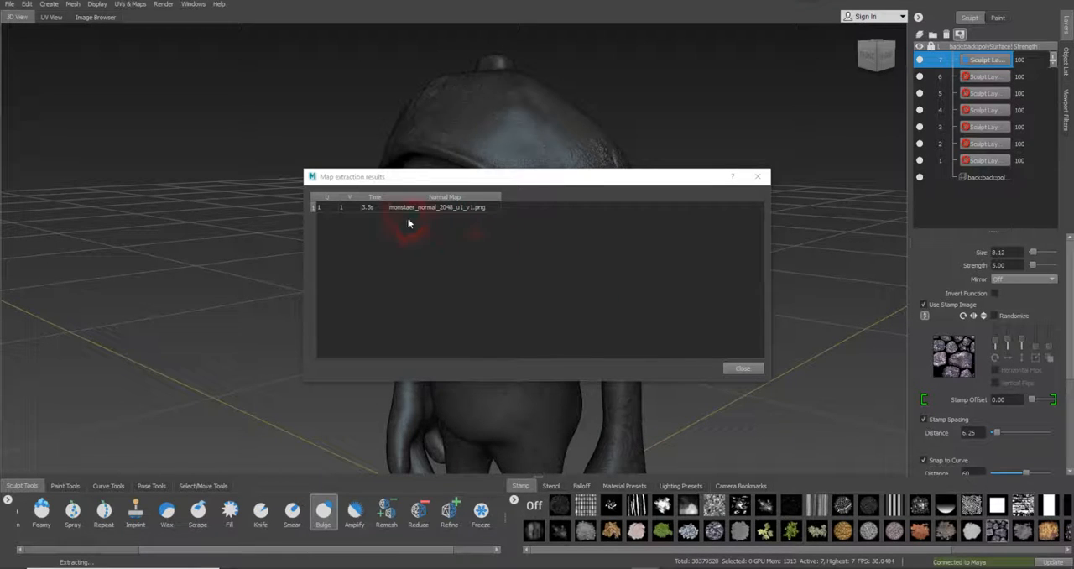
click(733, 367)
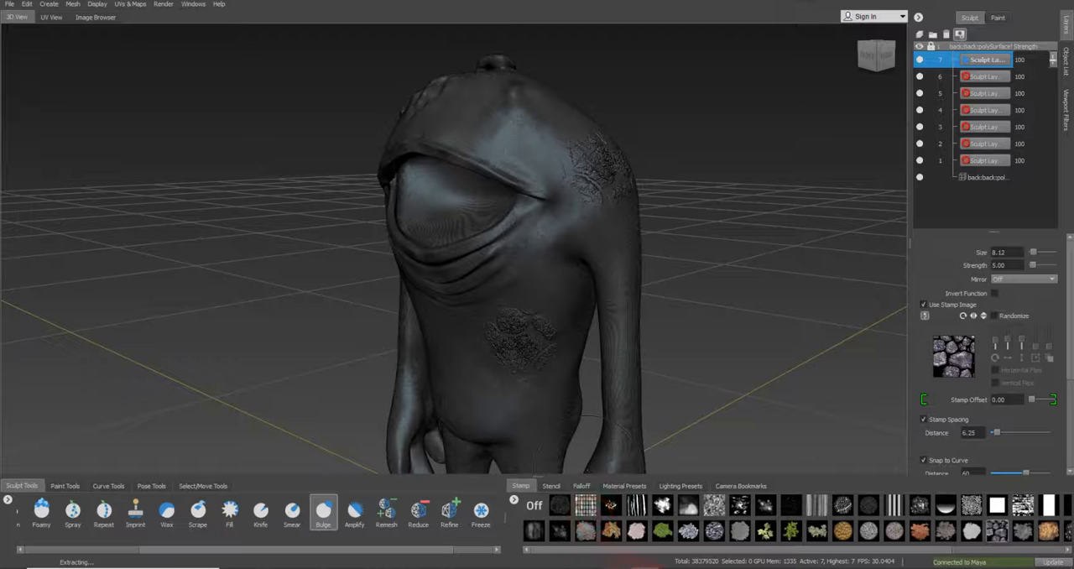
Switch to Maya and create an aiStandardSurface material in the Hypershade
mouse_move(522, 564)
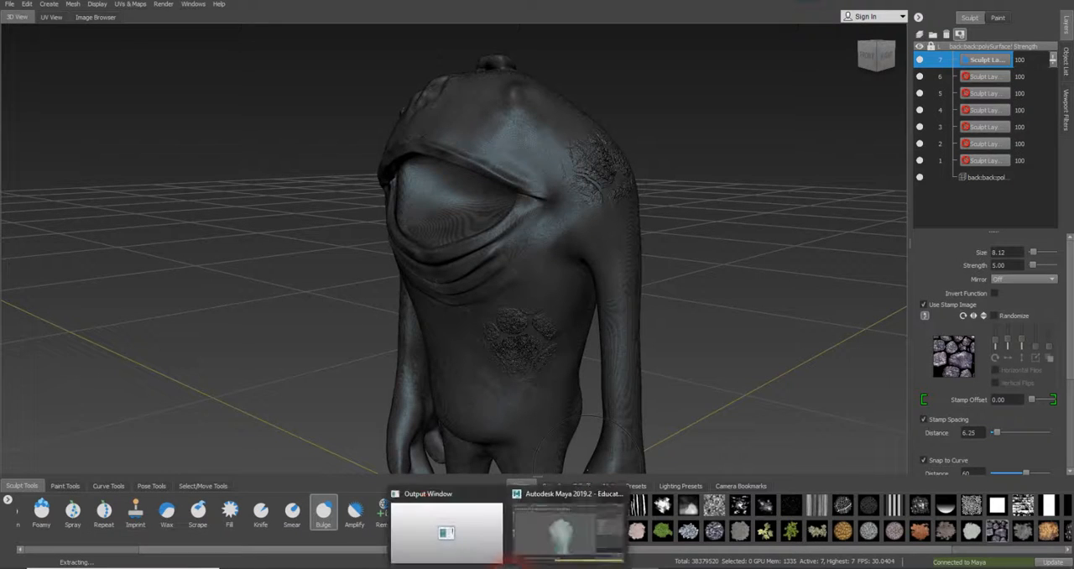
click(547, 547)
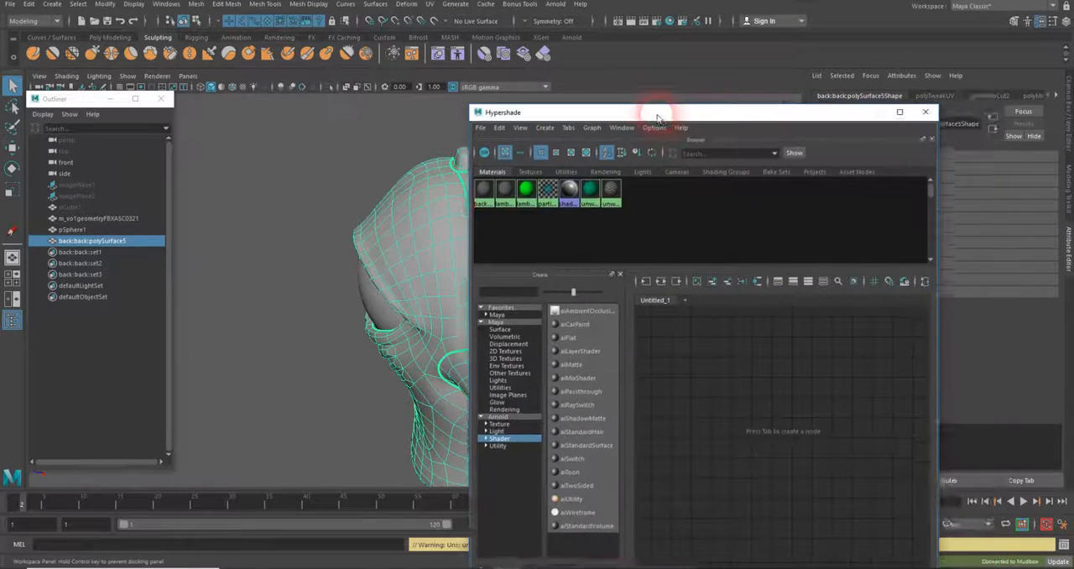
drag(646, 112, 715, 89)
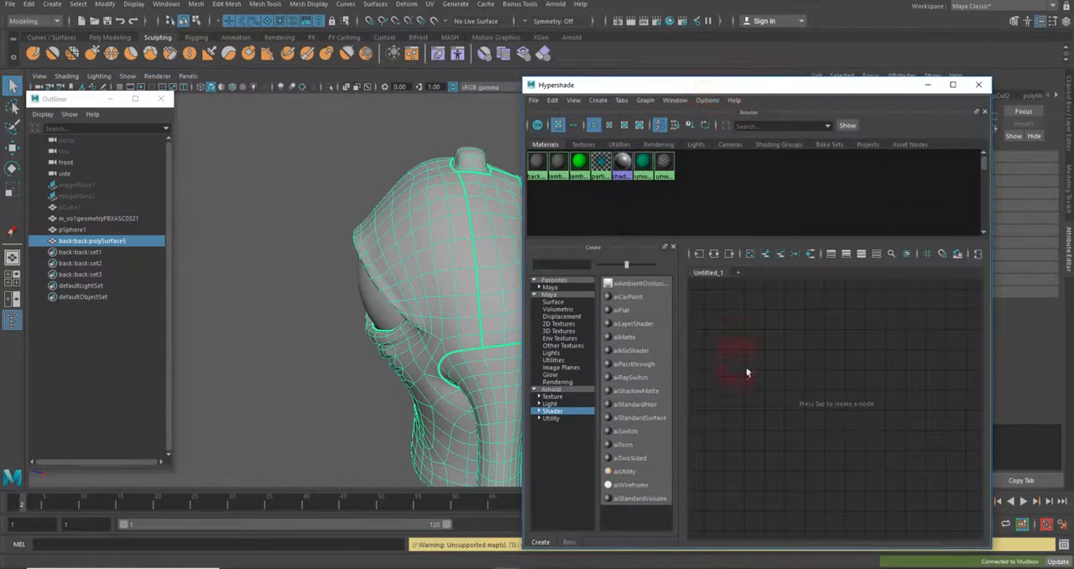
click(662, 419)
scroll(759, 353, down, 3)
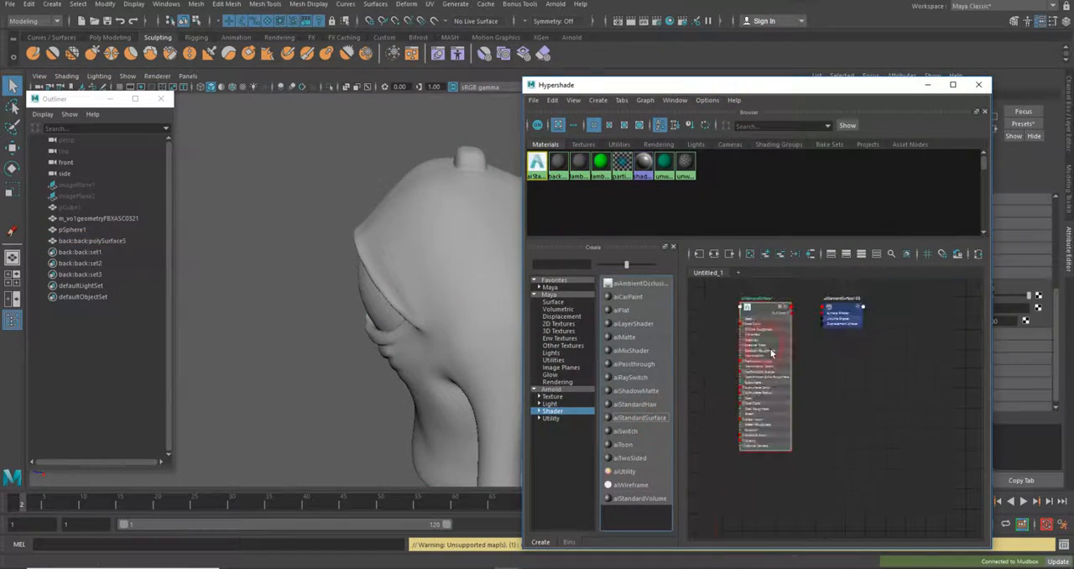
mouse_move(426, 243)
alt+mouse_down()
mouse_move(304, 228)
mouse_move(356, 290)
mouse_move(367, 283)
alt+mouse_up()
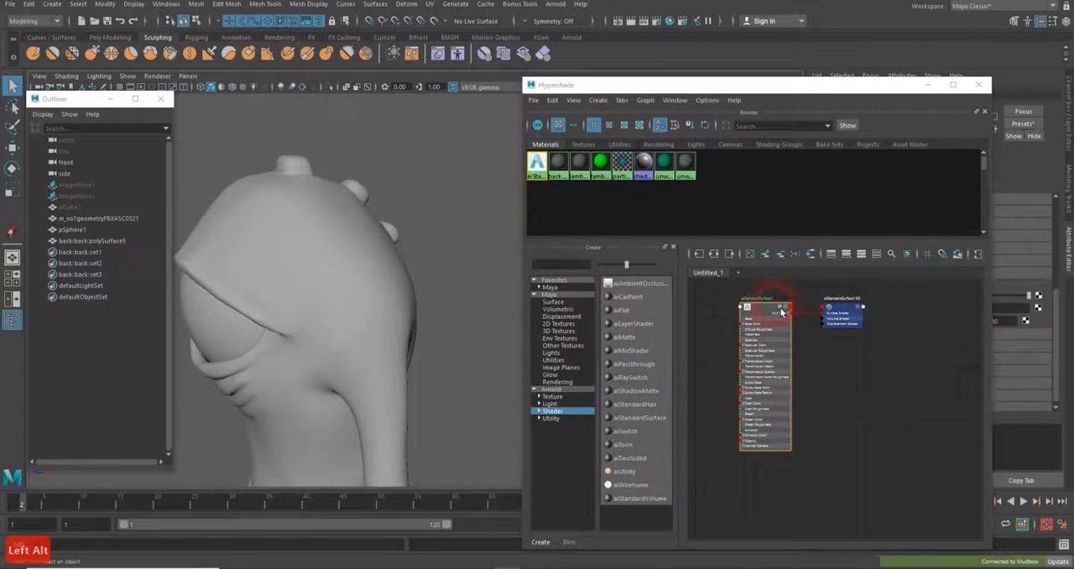
Connect a File texture to the Bump Mapping attribute in the material's Geometry settings
drag(771, 84, 623, 25)
click(645, 275)
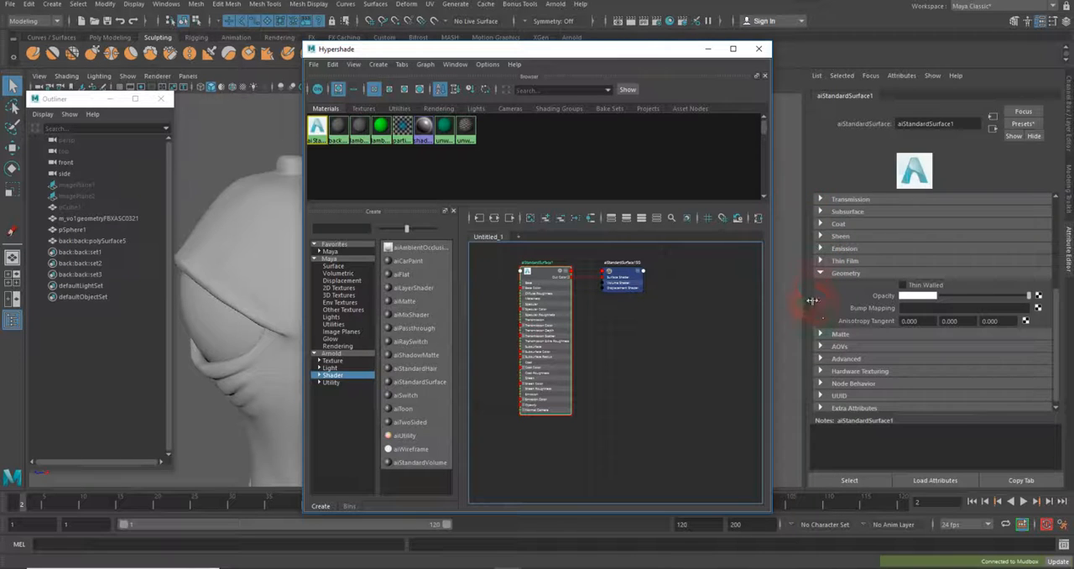
click(830, 273)
click(831, 355)
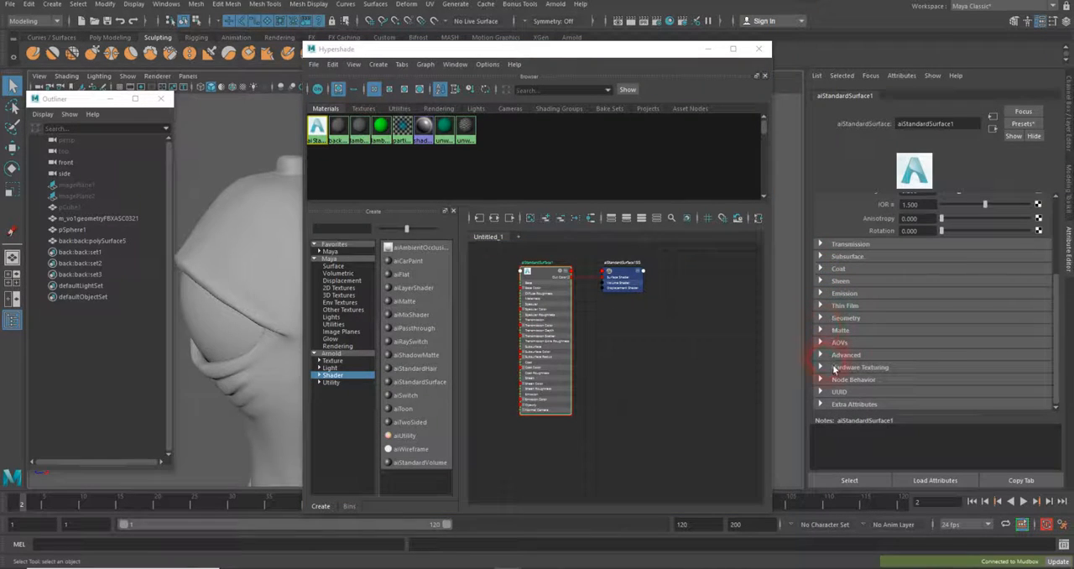
click(821, 318)
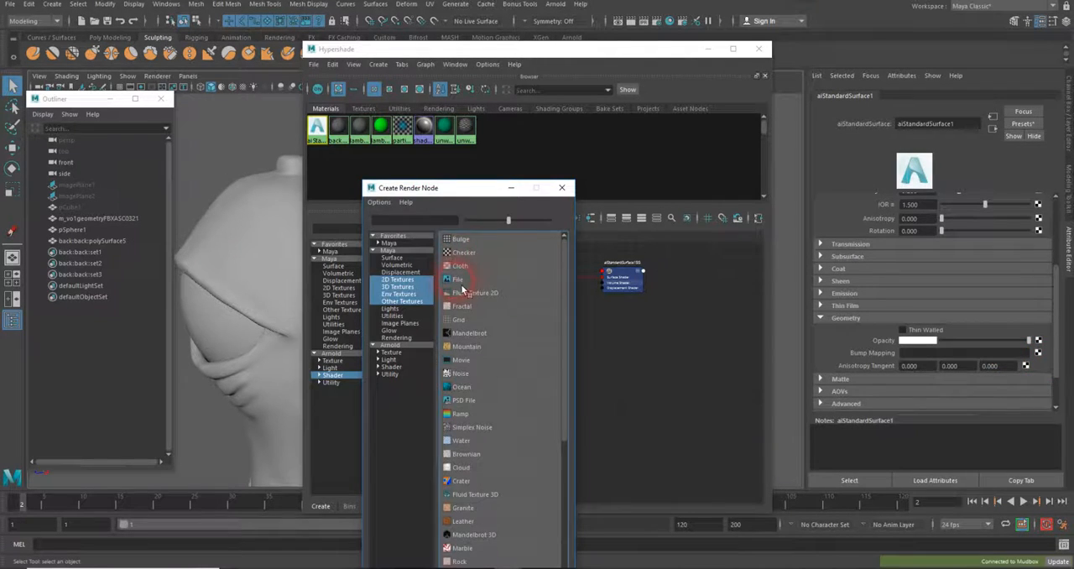
click(457, 283)
Load monstaer_normal_2048_u1_v1.png from the sourceimages folder as the image of the file texture
click(1045, 209)
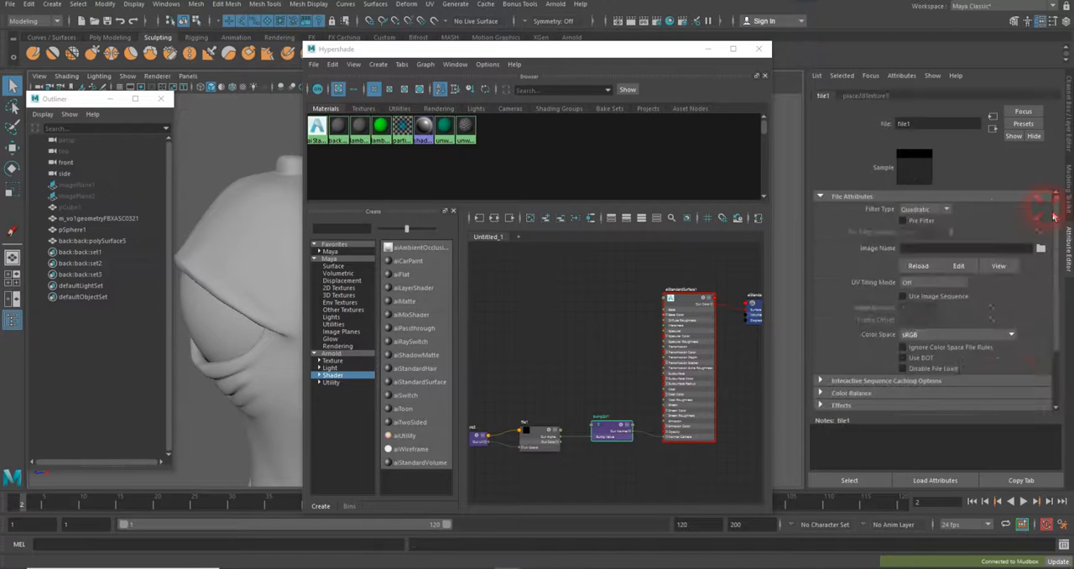
click(1040, 248)
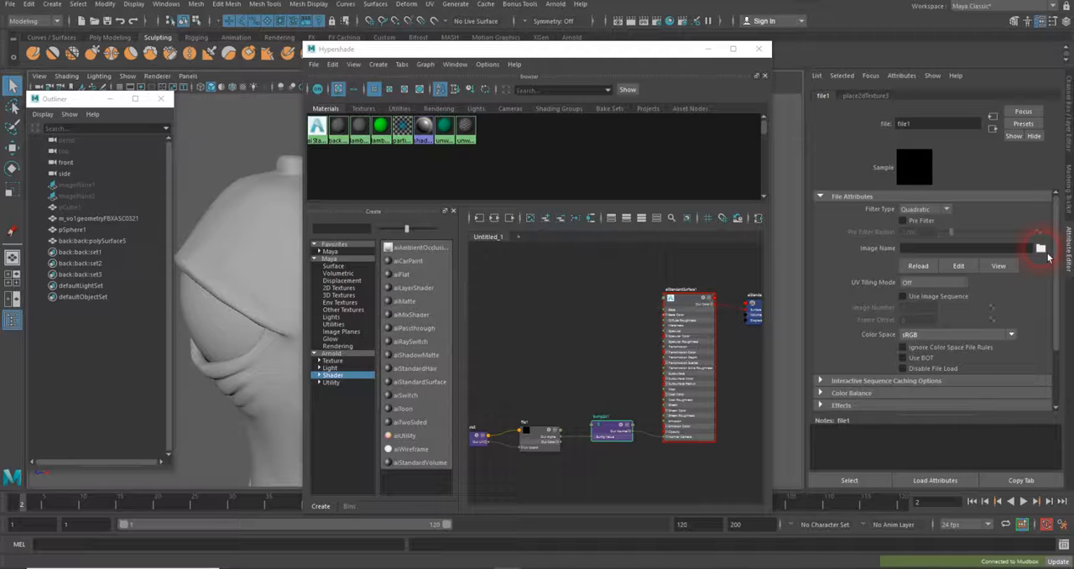
click(922, 250)
click(1040, 249)
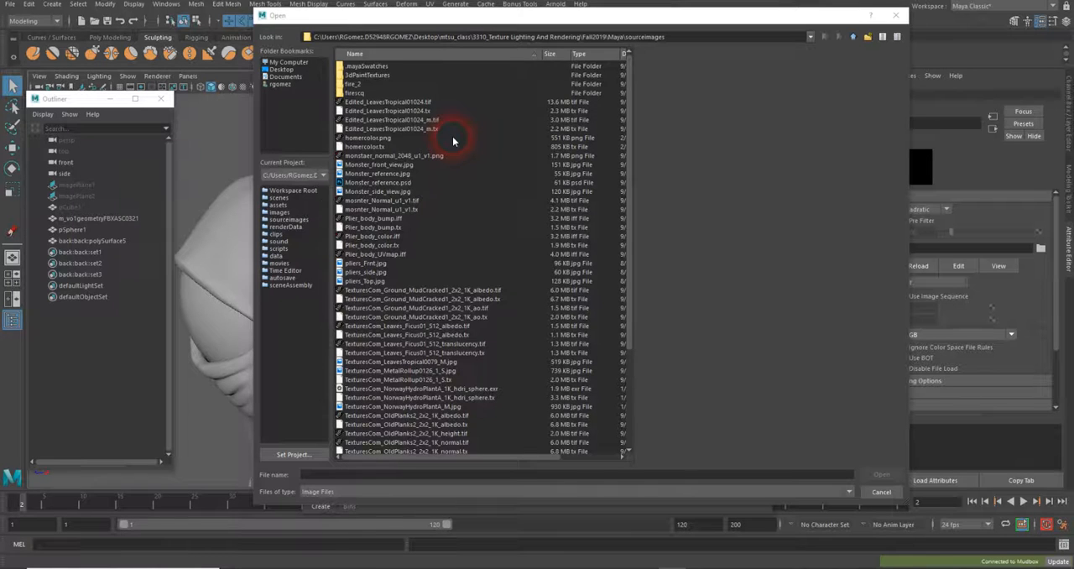
scroll(453, 141, down, 5)
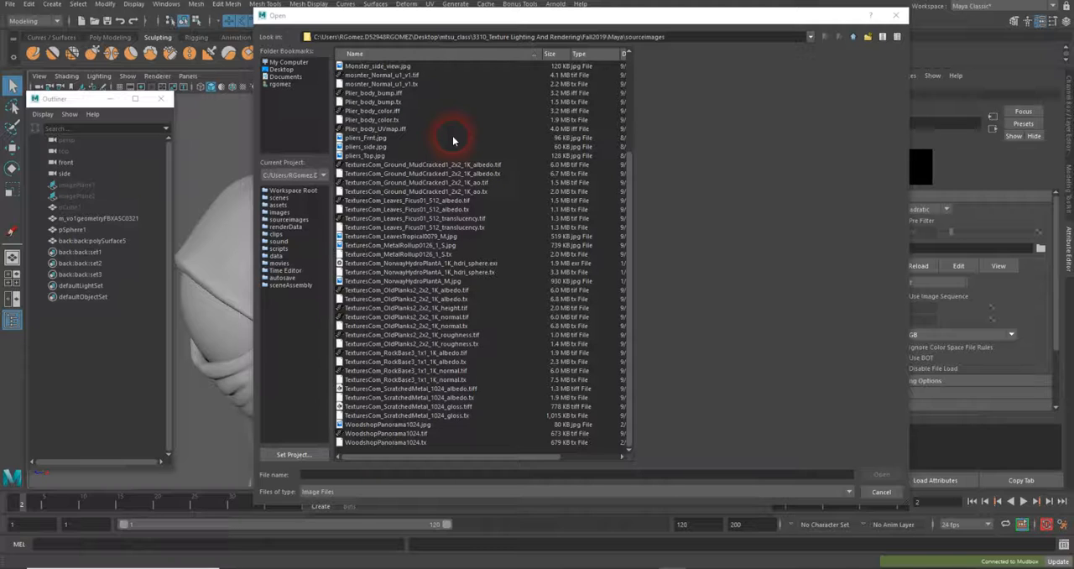
scroll(453, 141, up, 2)
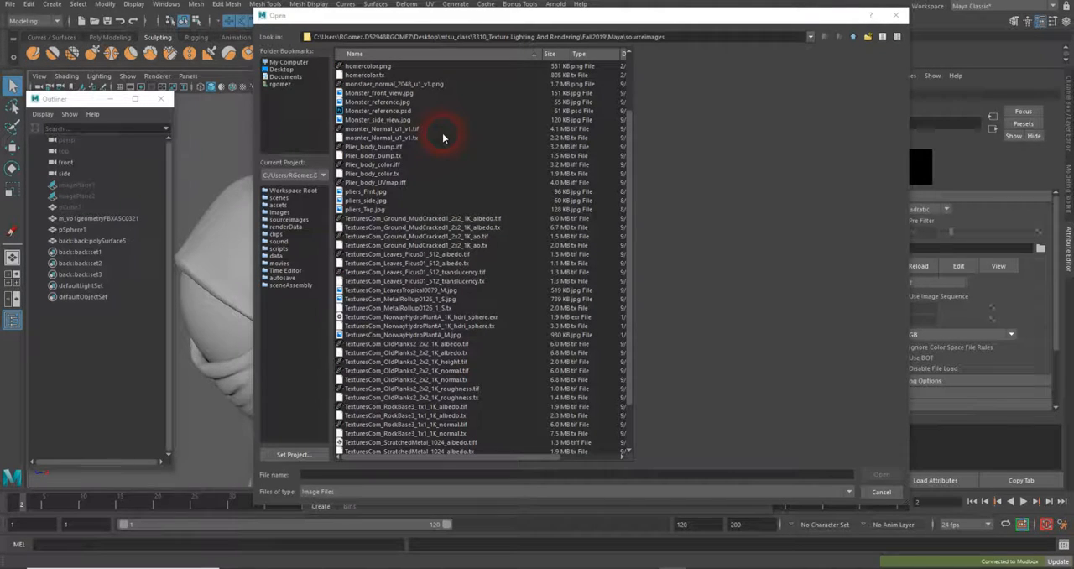
click(392, 84)
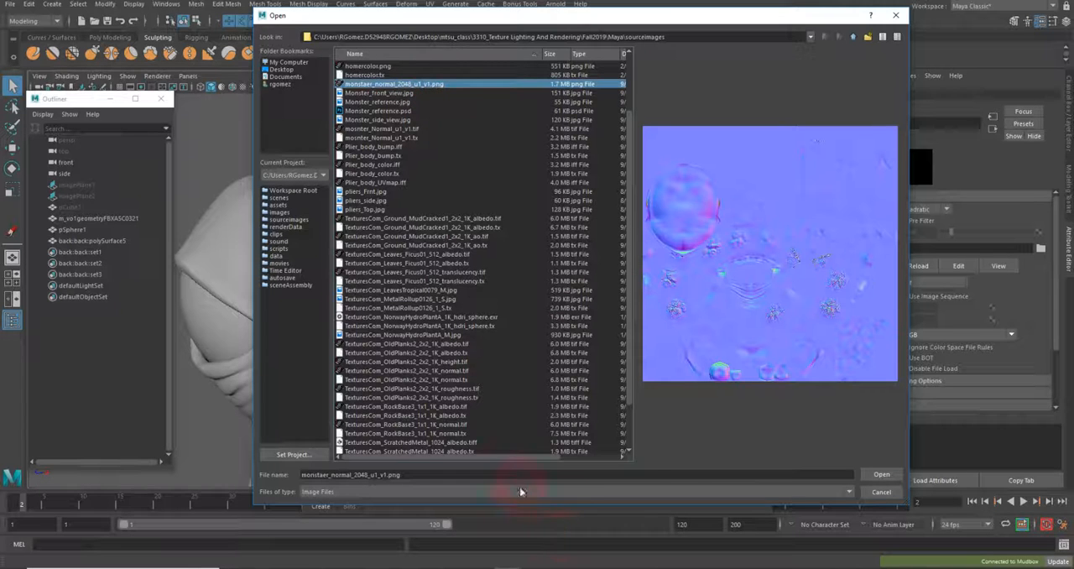
drag(528, 462, 456, 456)
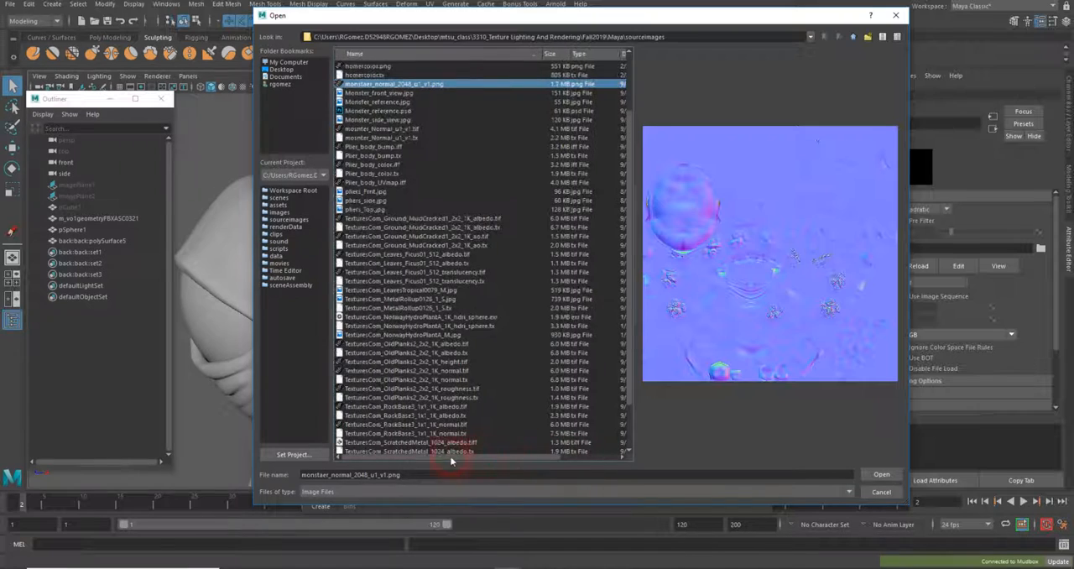
click(877, 475)
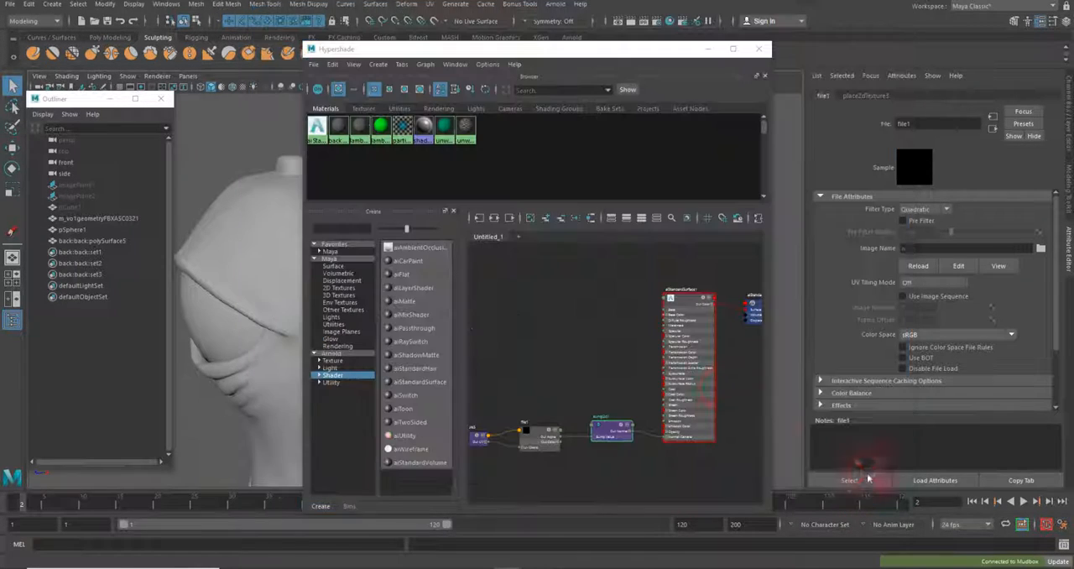
Assign the aiStandardSurface material to the character's body mesh and bring its head into clear view
click(556, 428)
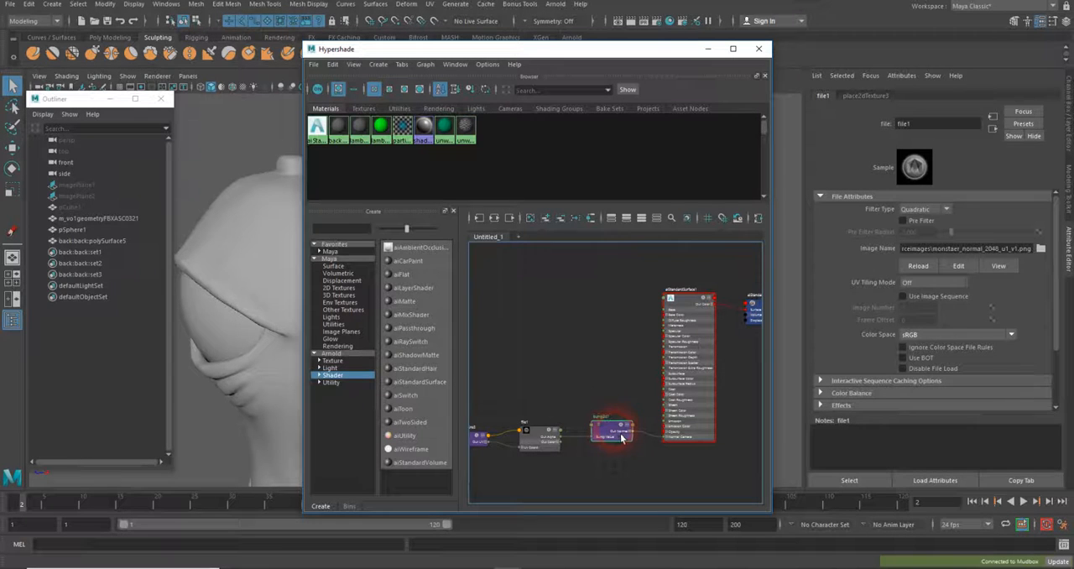
click(585, 372)
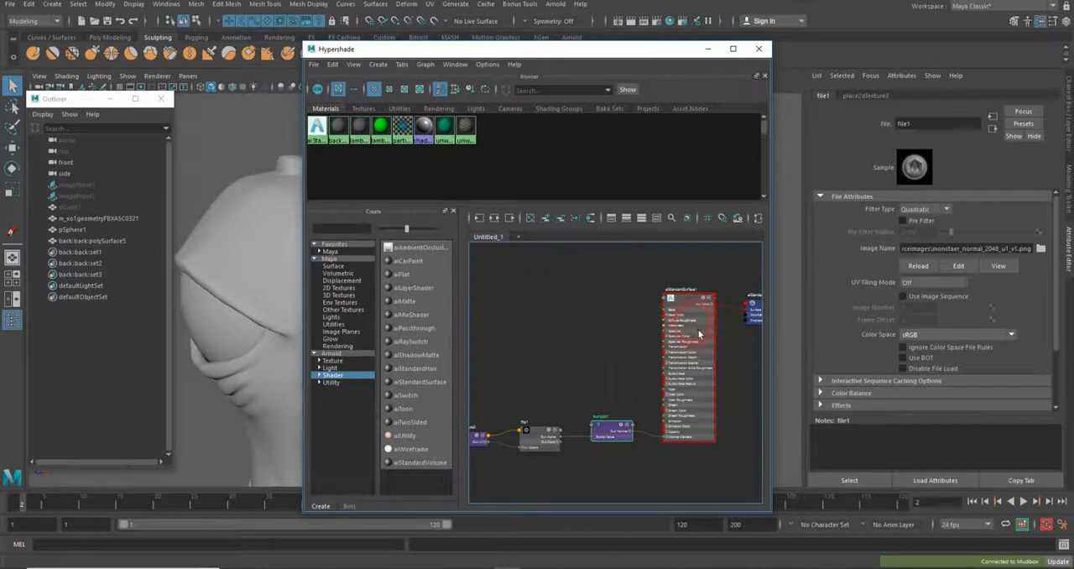
click(629, 308)
click(263, 231)
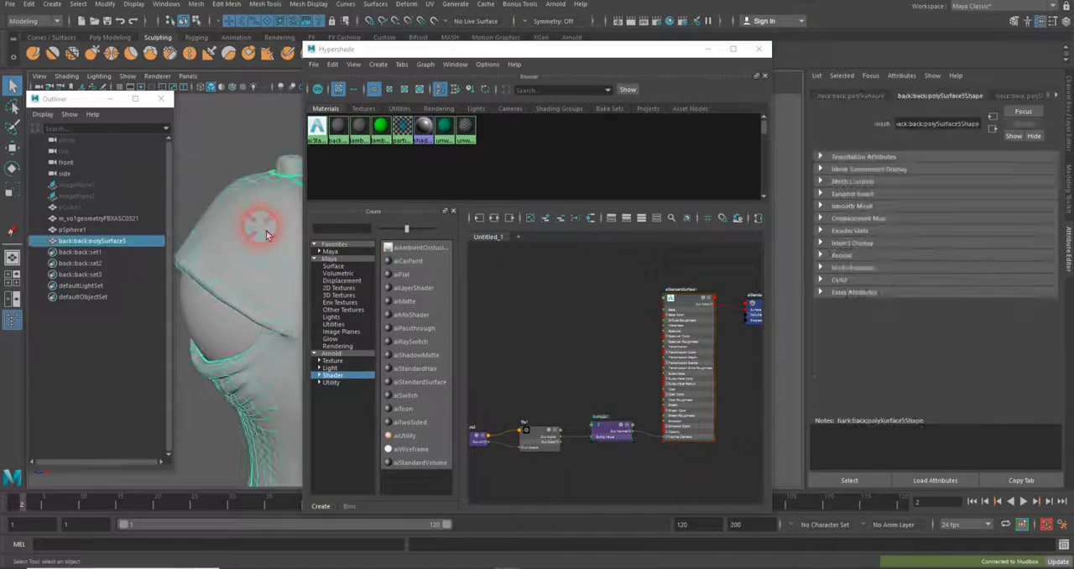
right_drag(687, 303, 683, 270)
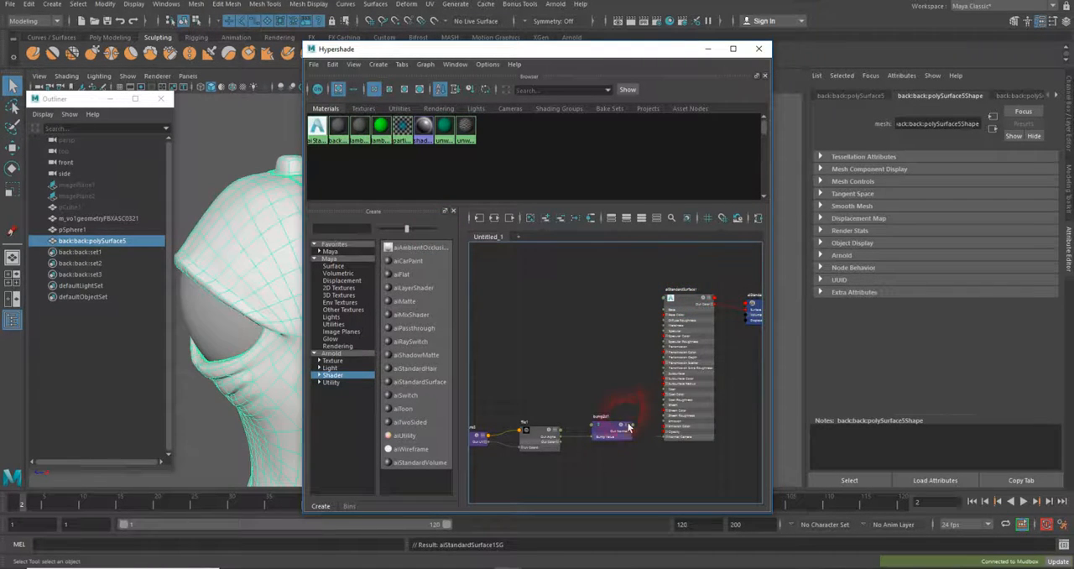
click(234, 279)
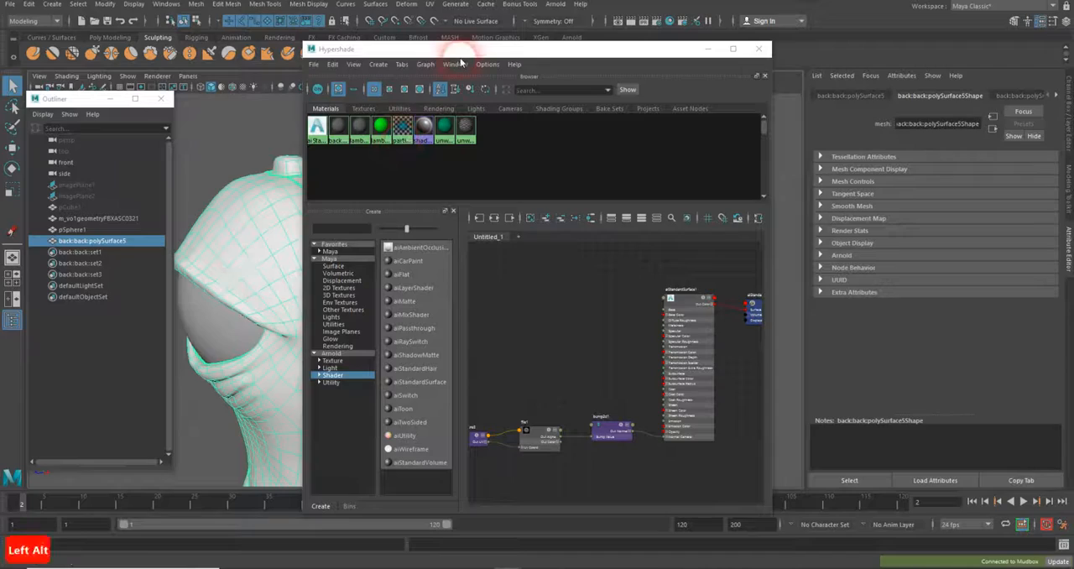
alt+drag(456, 47, 683, 132)
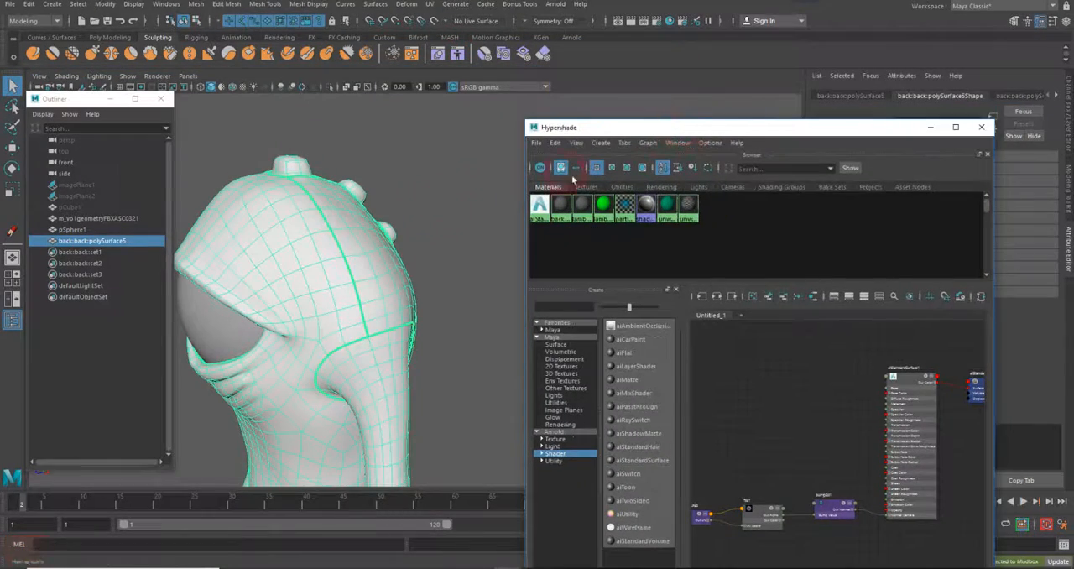
mouse_move(329, 244)
alt+mouse_down()
mouse_move(423, 241)
mouse_move(413, 257)
mouse_move(403, 244)
alt+mouse_up()
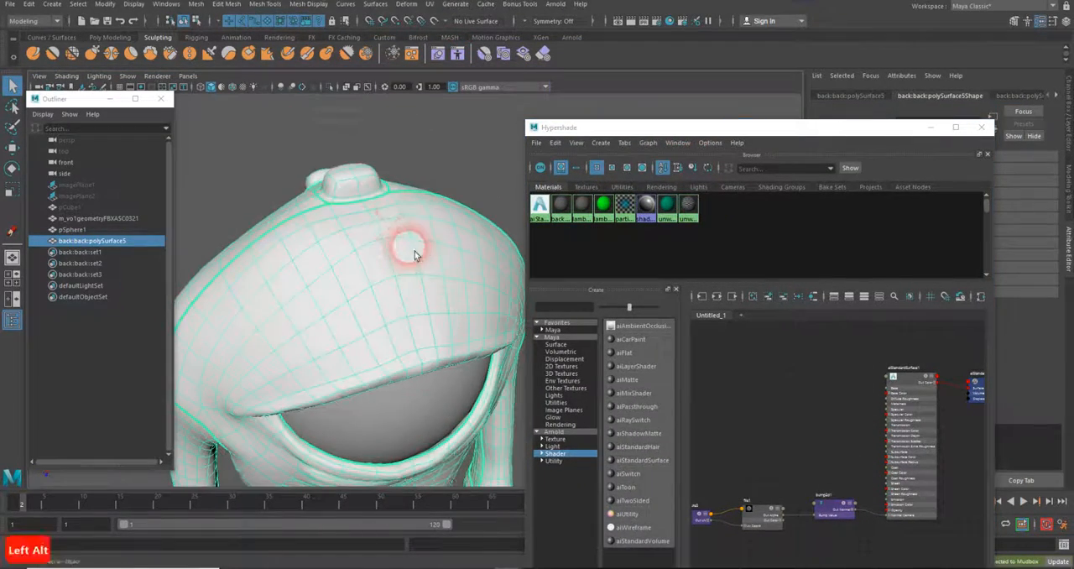
Turn on textured display in the viewport and examine the cracked-skin detail on the character's back and side
key(5)
key(6)
alt+drag(328, 287, 324, 211)
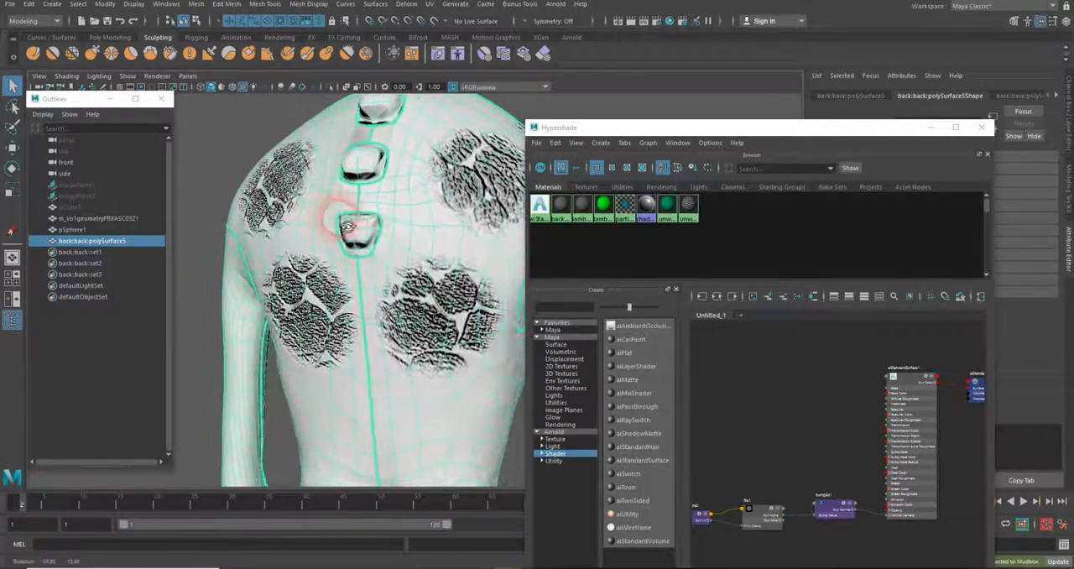
drag(675, 130, 570, 90)
alt+right_drag(360, 234, 249, 307)
alt+drag(249, 306, 239, 246)
alt+drag(346, 340, 359, 324)
Set the bump2d1 node connected to the aiStandardSurface material to be used as Tangent Space Normals
click(719, 468)
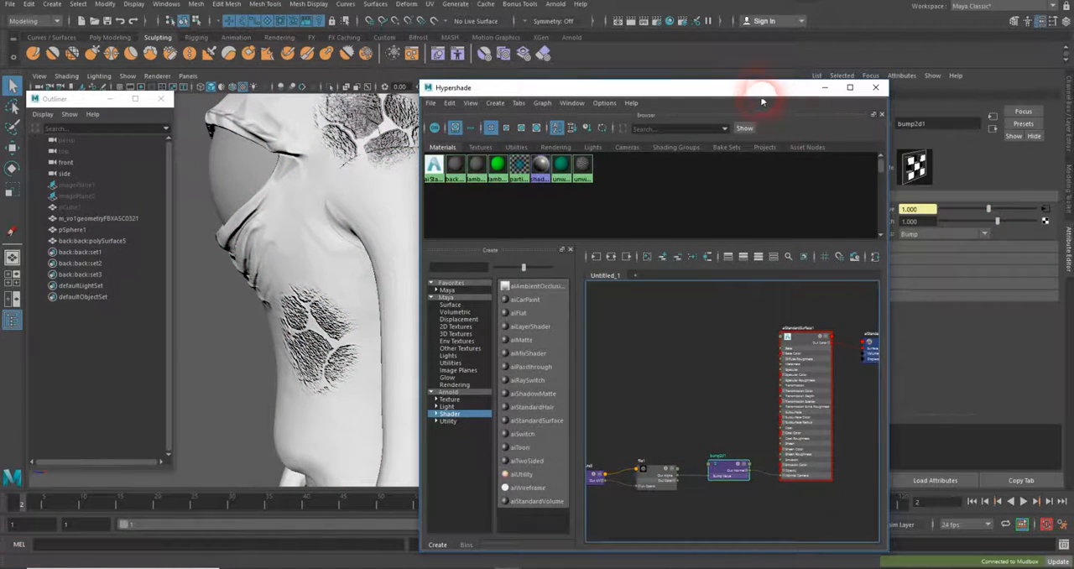
drag(762, 100, 719, 104)
click(713, 478)
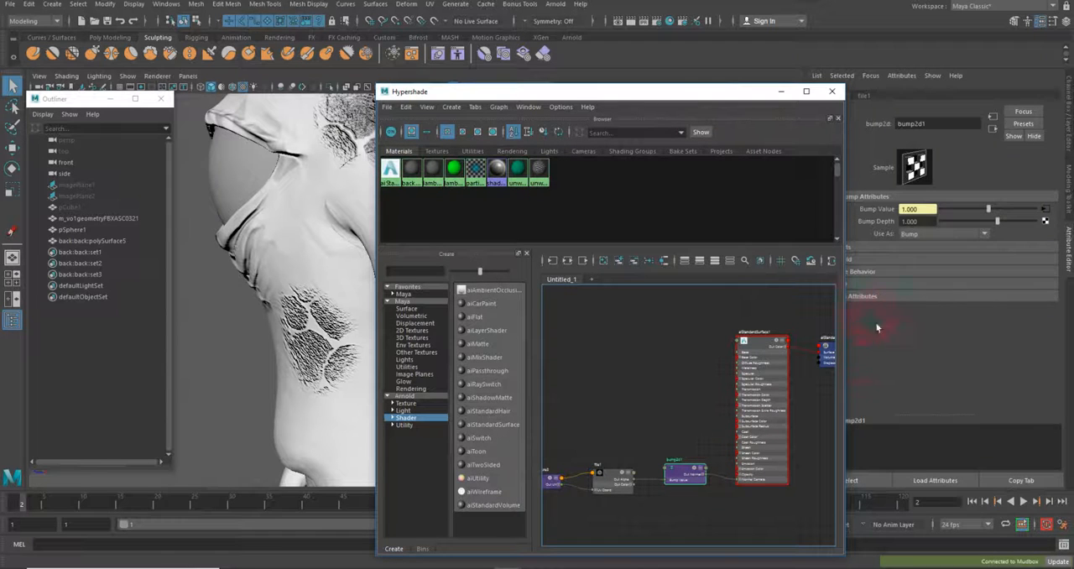
click(985, 234)
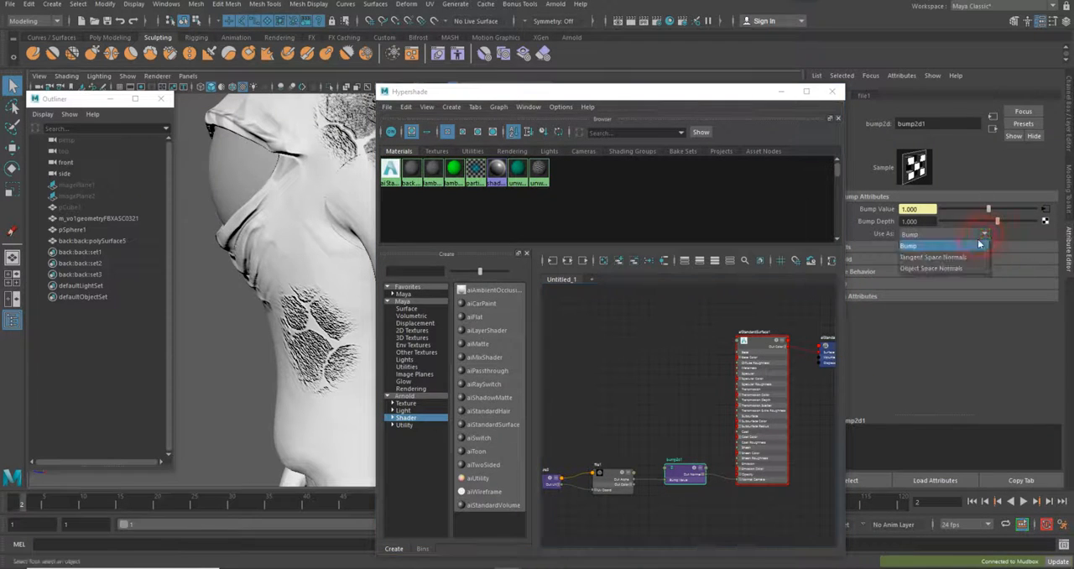
click(964, 259)
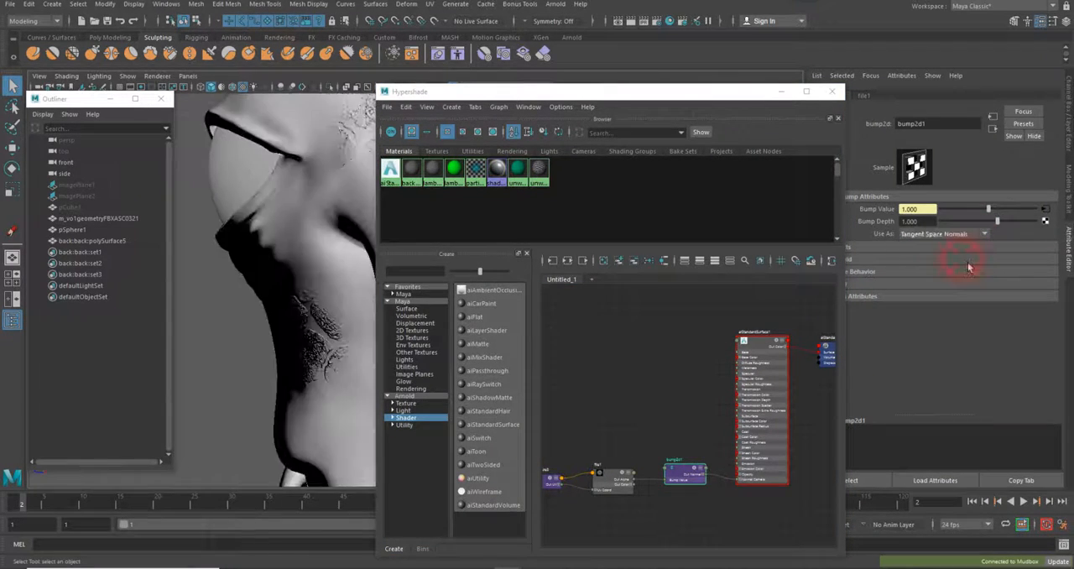
Clear the Hypershade from the viewport and add an Arnold Skydome Light to the scene
alt+drag(343, 351, 311, 388)
drag(651, 91, 1023, 252)
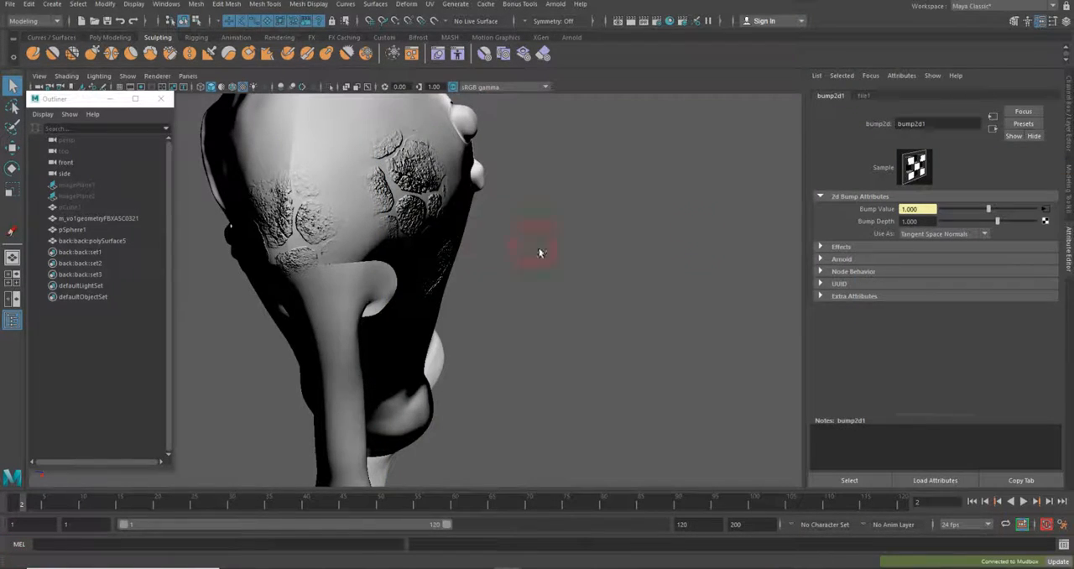
mouse_move(539, 246)
alt+mouse_down()
mouse_move(412, 240)
mouse_move(346, 219)
mouse_move(379, 245)
mouse_move(550, 235)
mouse_move(537, 275)
mouse_move(507, 298)
mouse_move(528, 284)
mouse_move(456, 288)
mouse_move(580, 281)
mouse_move(438, 278)
mouse_move(384, 331)
mouse_move(552, 293)
mouse_move(548, 343)
mouse_move(542, 273)
mouse_move(512, 298)
mouse_move(513, 307)
mouse_move(563, 297)
mouse_move(431, 293)
mouse_move(453, 309)
alt+mouse_up()
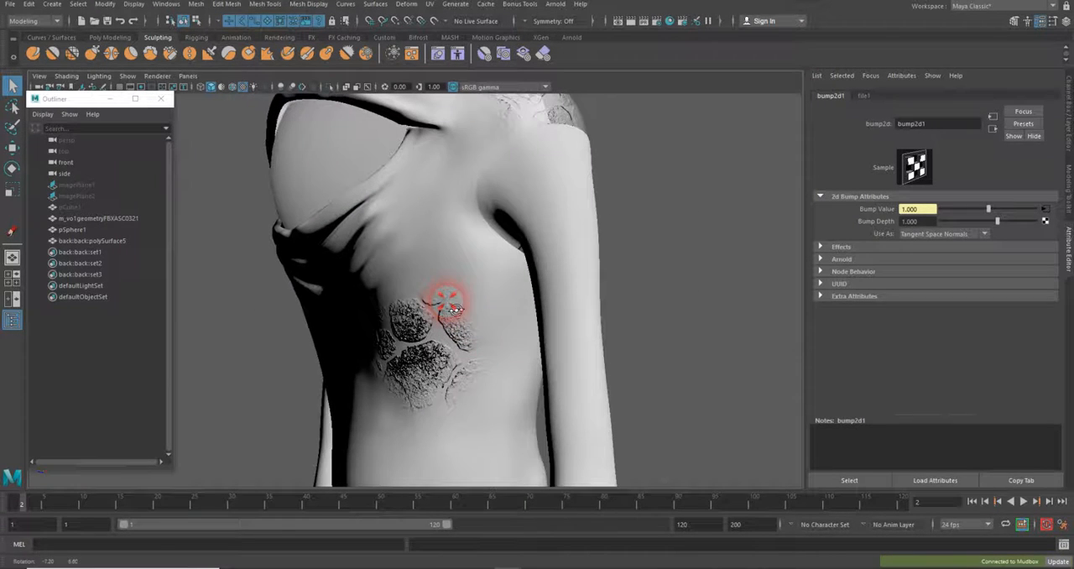
click(556, 4)
click(592, 61)
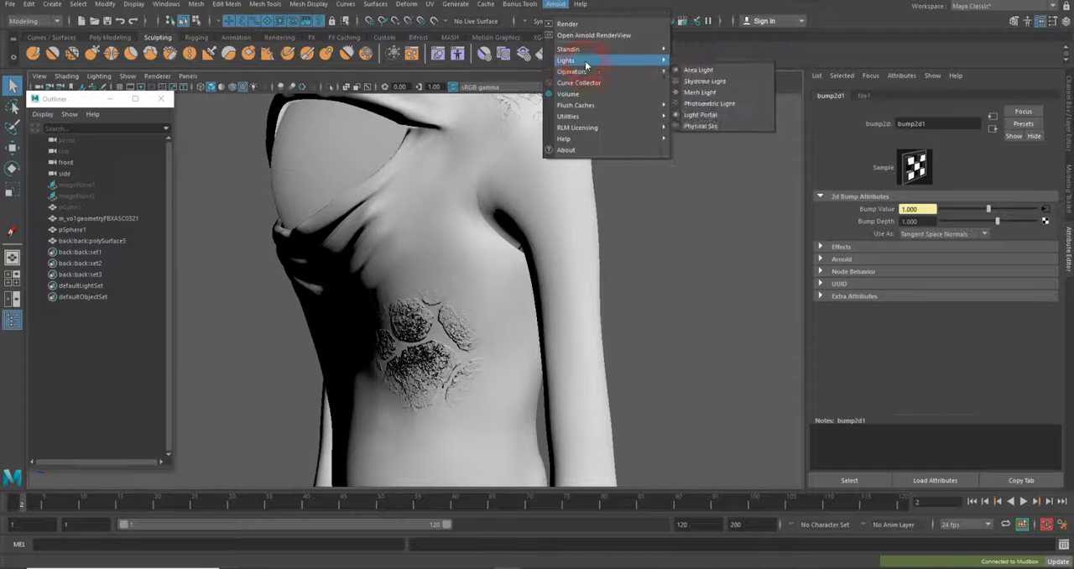
click(698, 81)
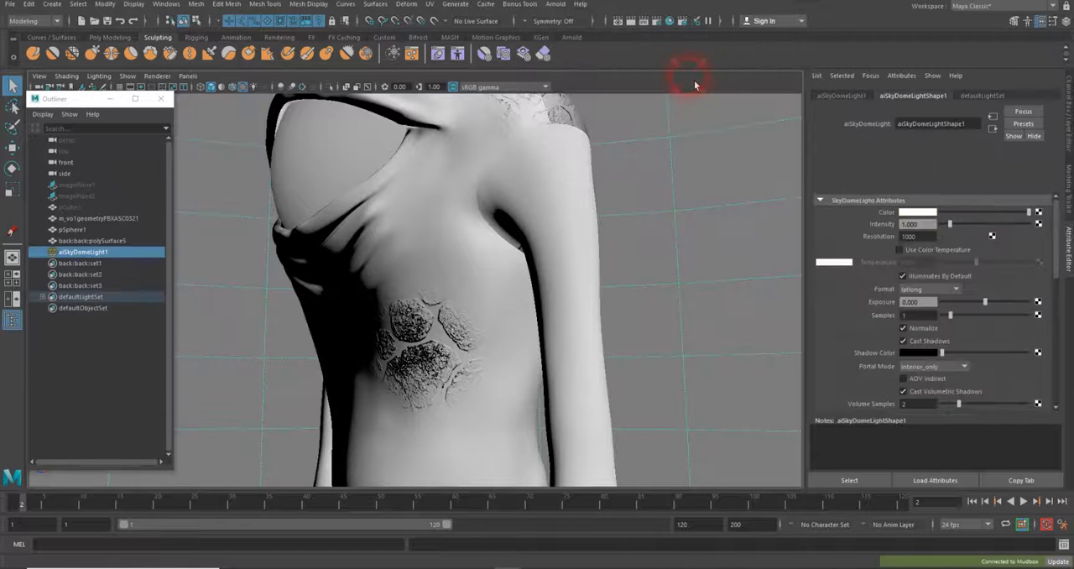
Connect a File texture to the skydome light's Color and load TexturesCom_NorwayHydroPlantA_1K_hdri_sphere.exr as its image
click(1038, 212)
click(524, 284)
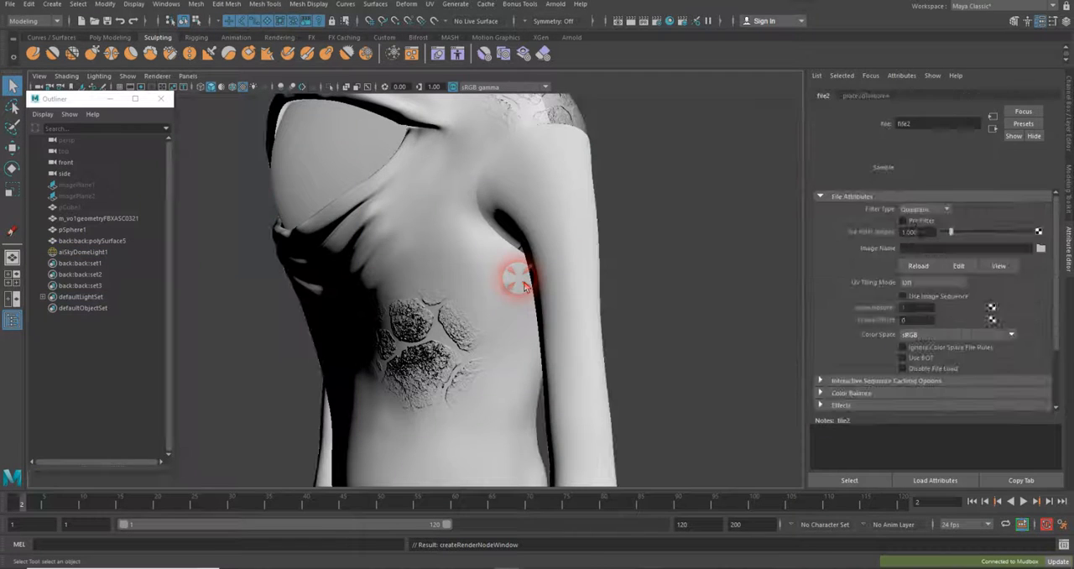
click(1042, 249)
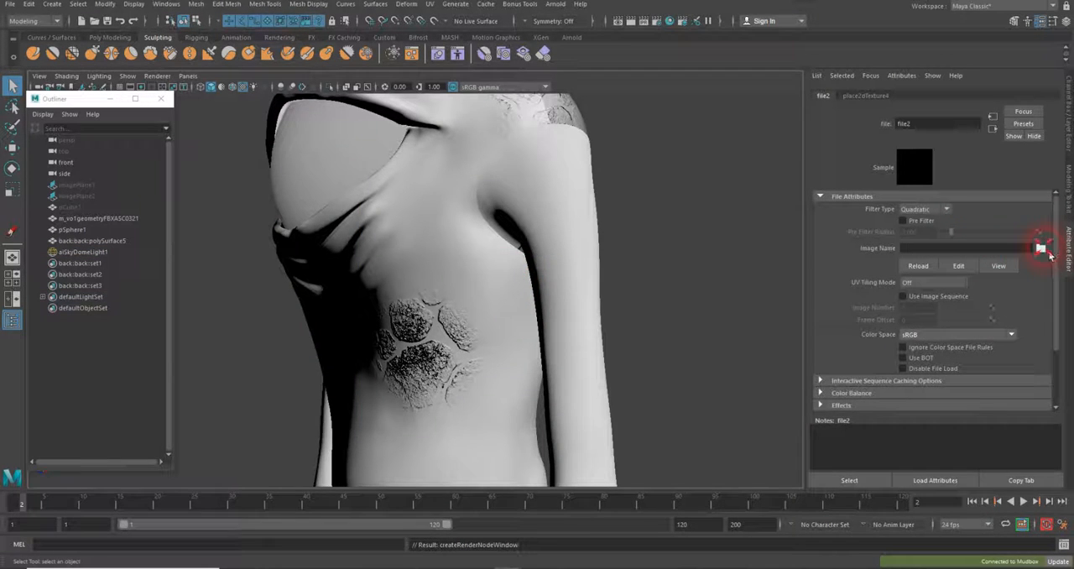
click(610, 189)
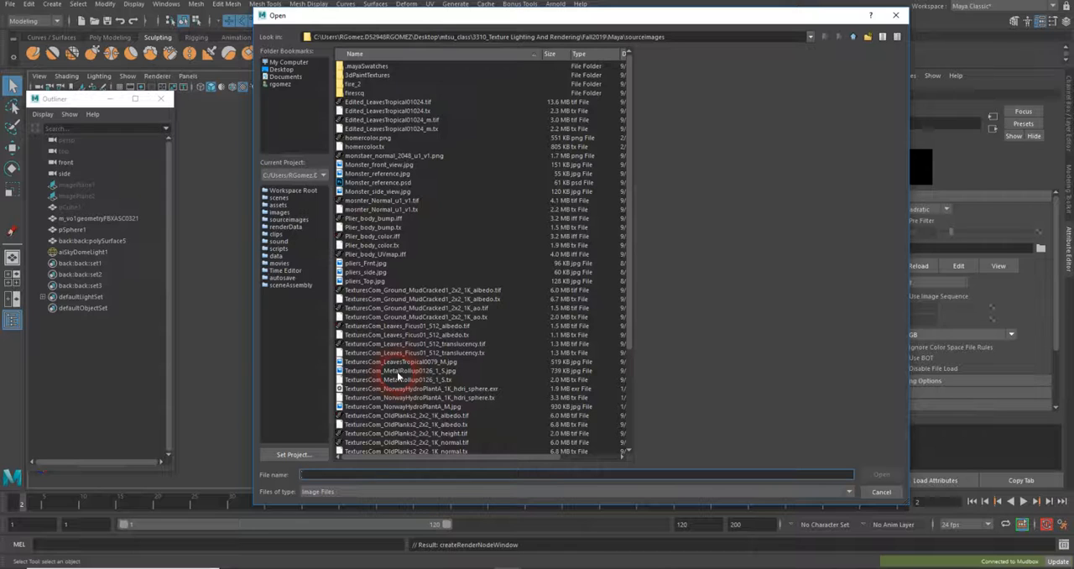
scroll(398, 377, down, 5)
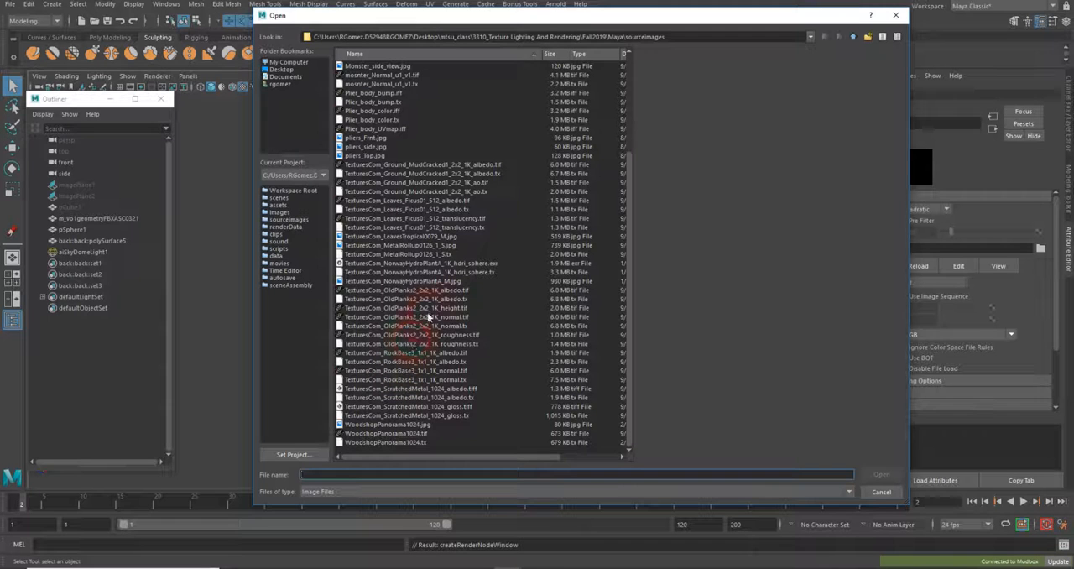
click(424, 265)
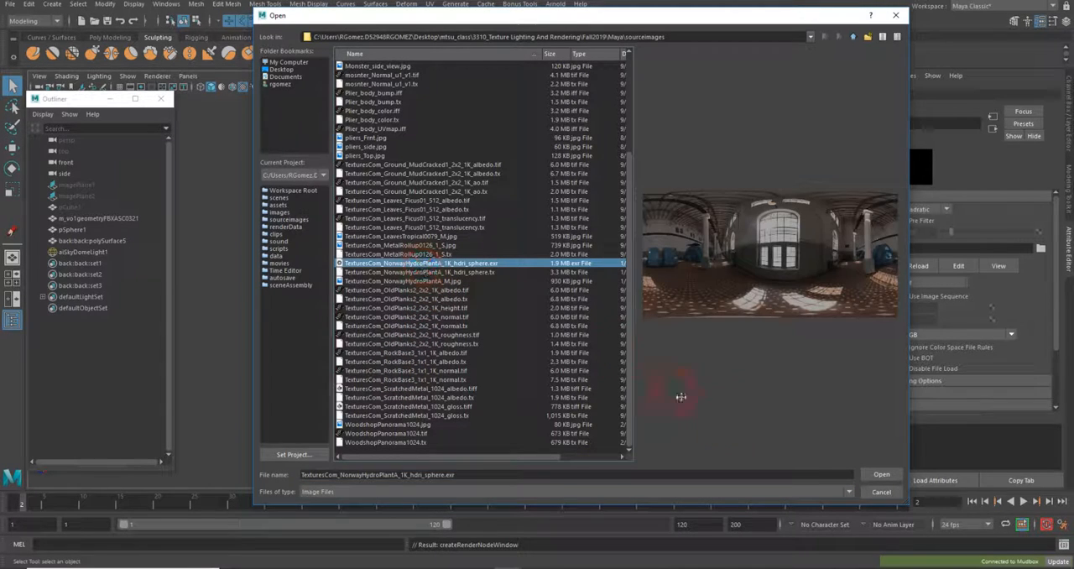
click(879, 475)
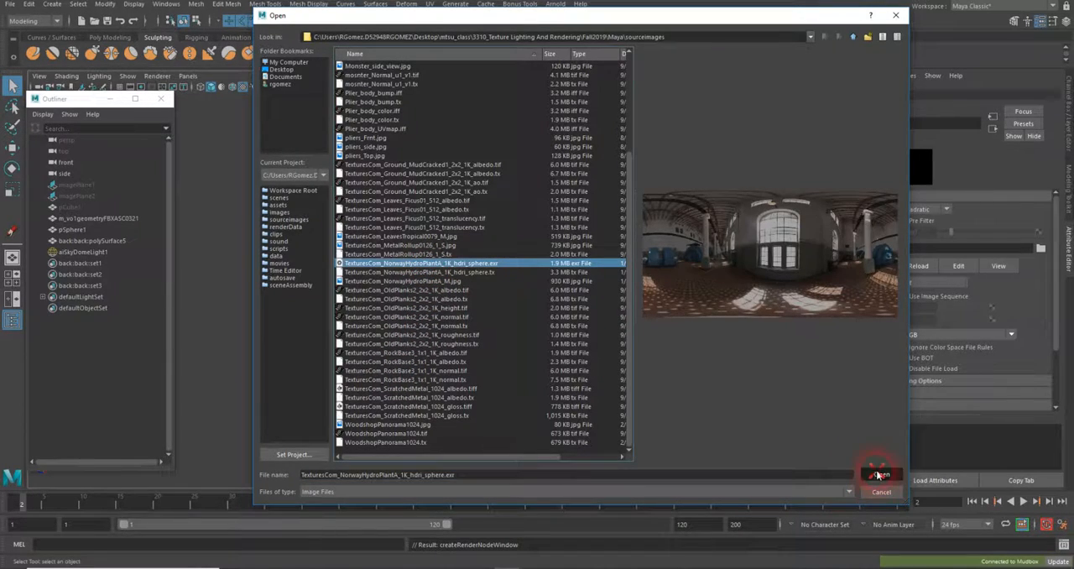
Render the current view of the character's torso with Arnold and move the render window clear for viewing
alt+drag(635, 369, 628, 365)
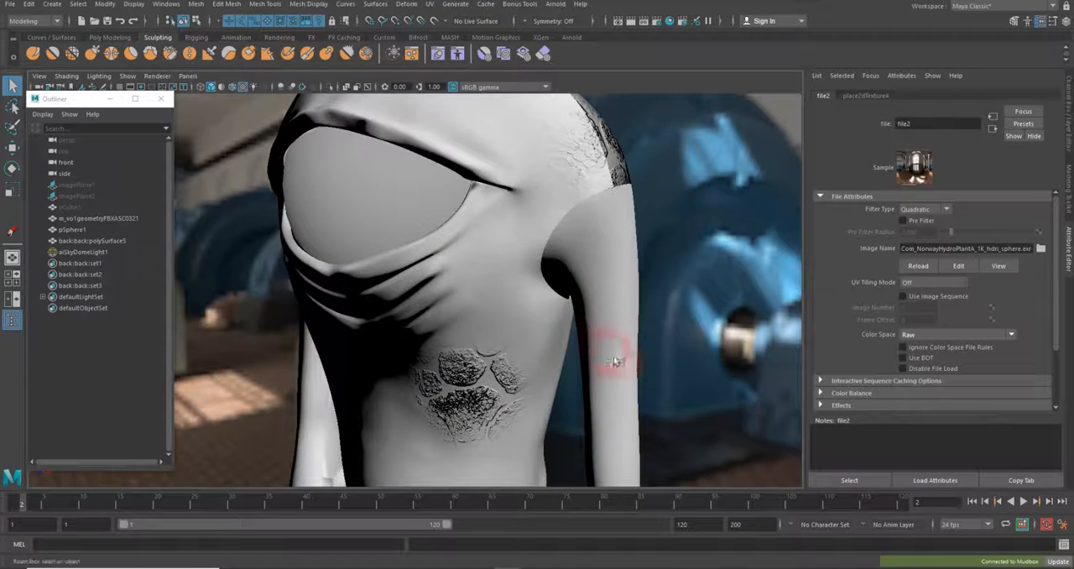
click(556, 5)
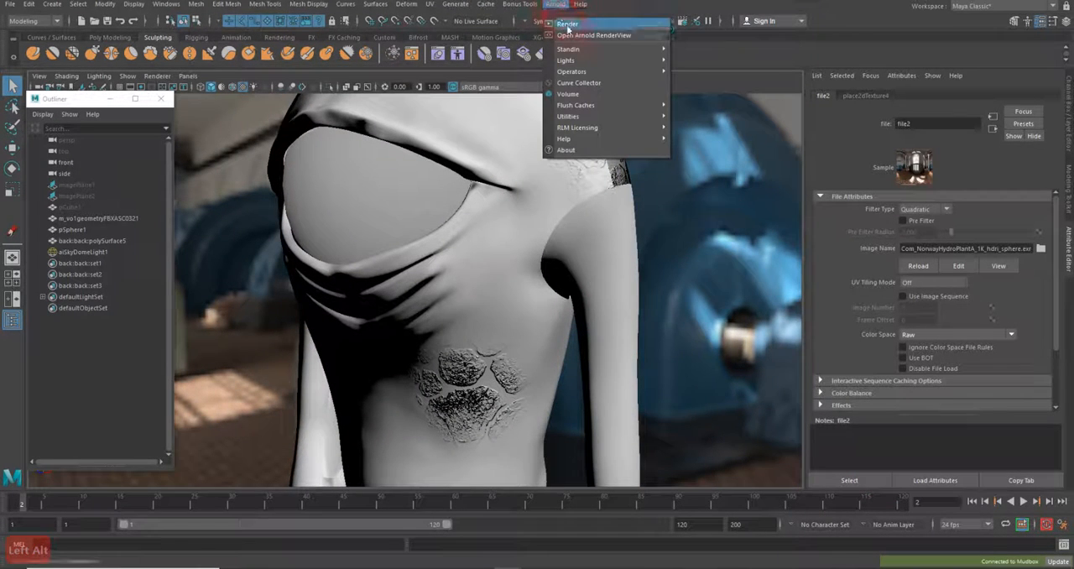
click(567, 25)
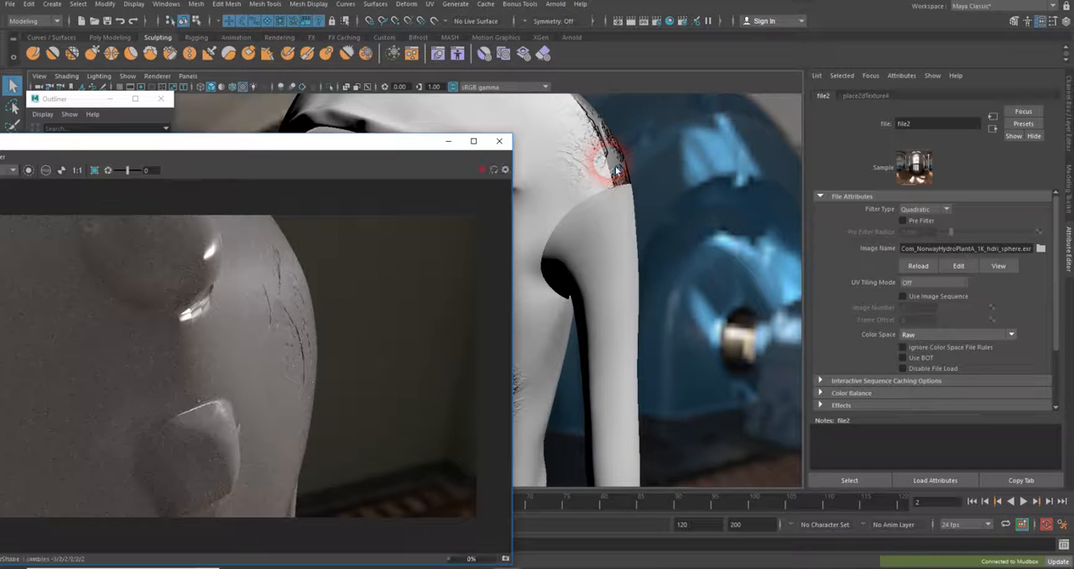
click(473, 175)
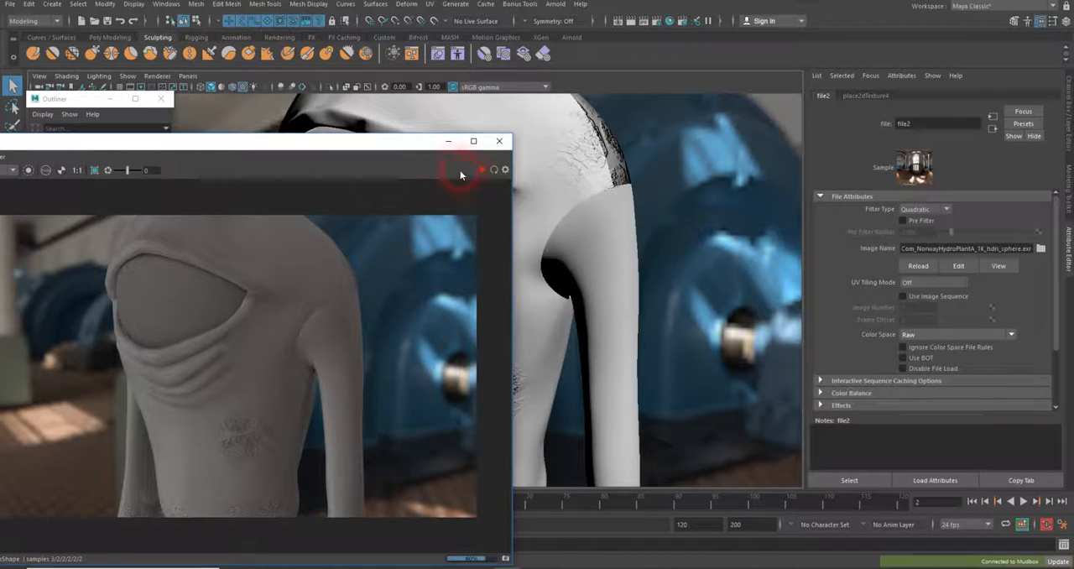
drag(426, 143, 406, 92)
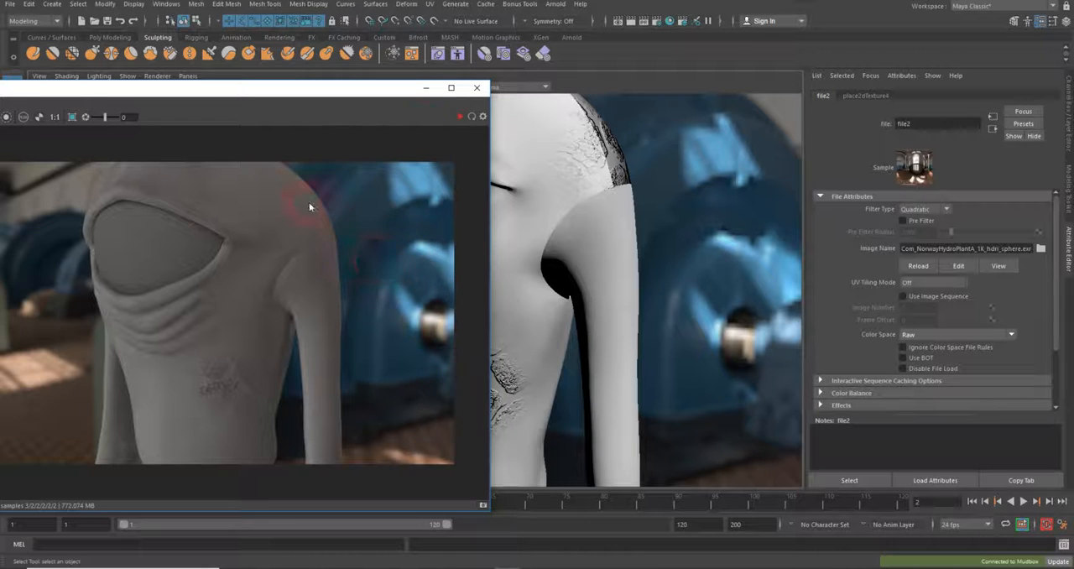
Run a live IPR render of a closer torso view, limited to a crop region around the cracked-skin patch
click(458, 117)
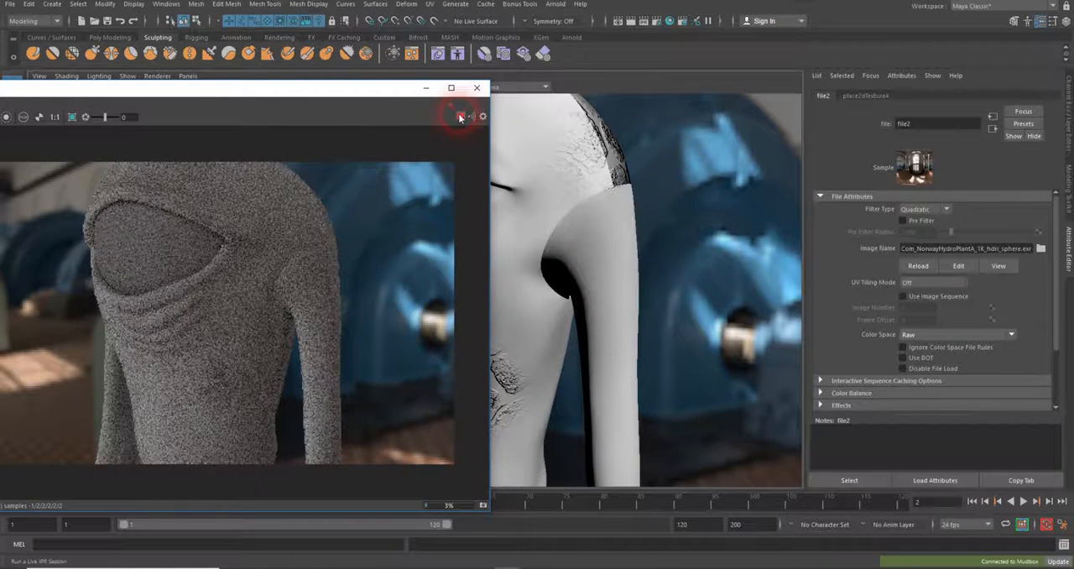
alt+drag(563, 235, 681, 222)
click(459, 117)
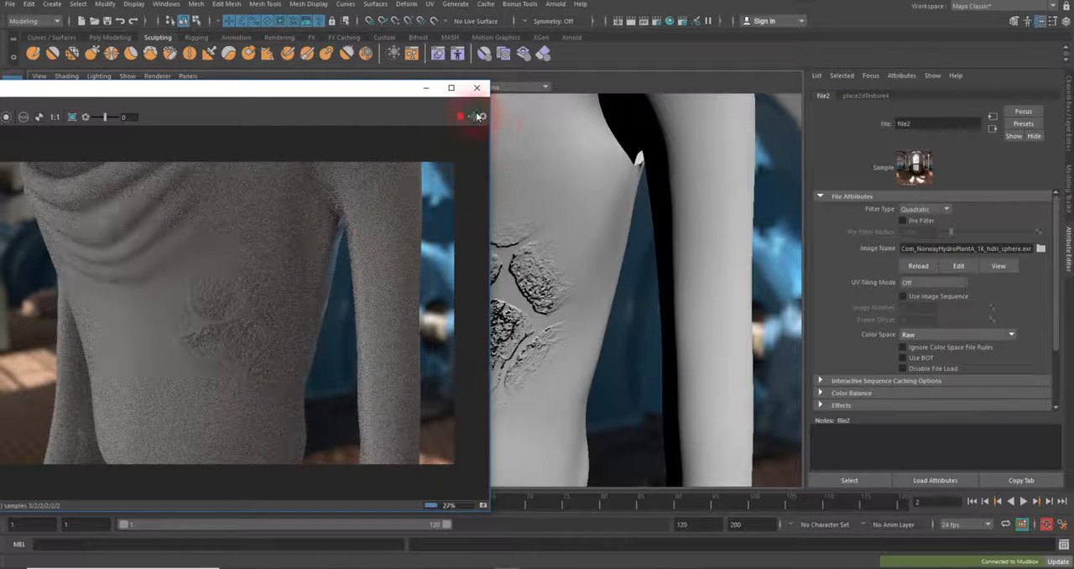
click(72, 116)
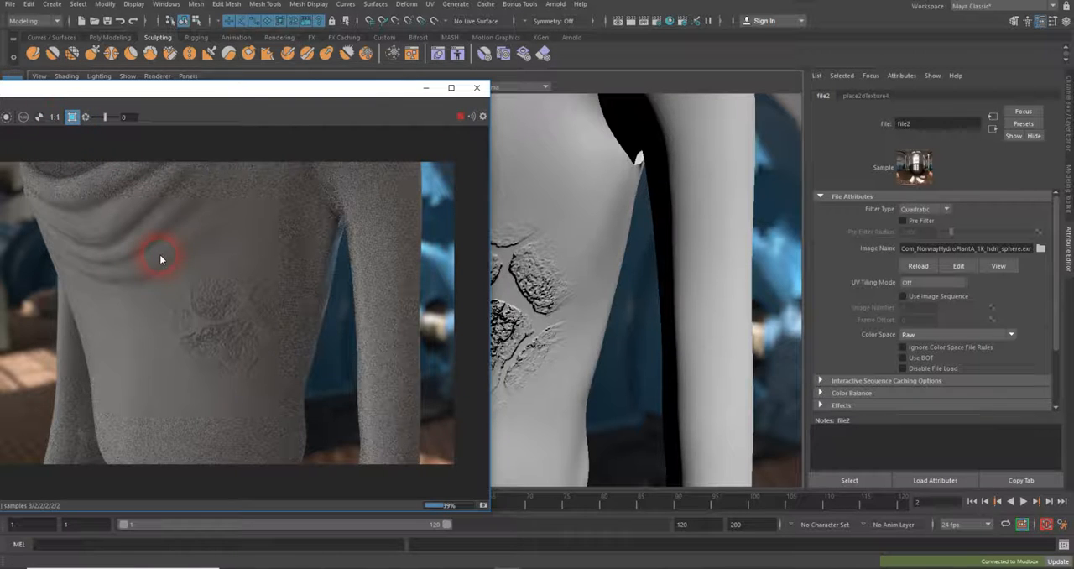
drag(159, 255, 216, 296)
drag(302, 378, 332, 416)
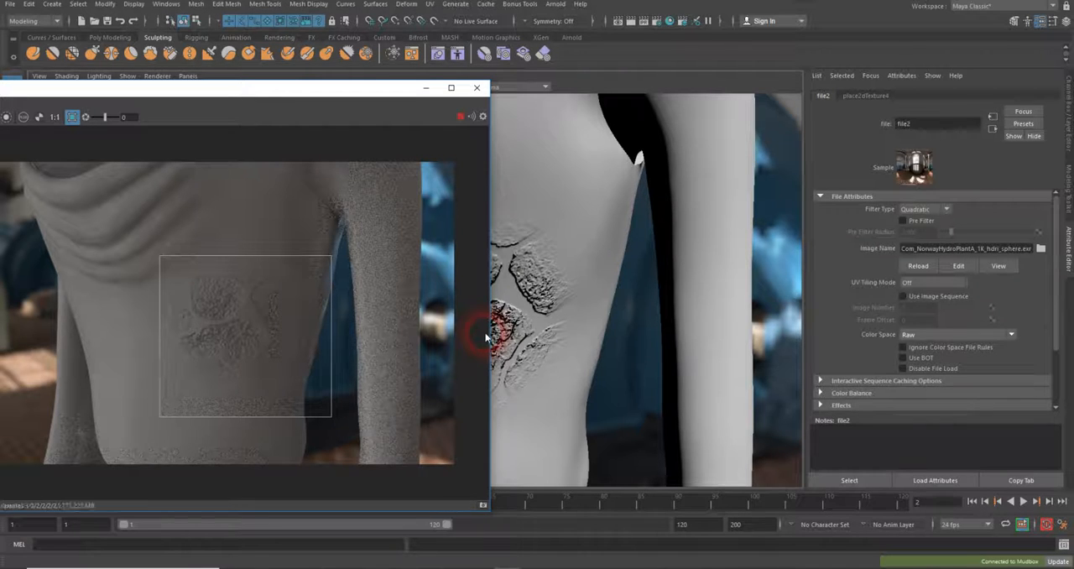
click(253, 295)
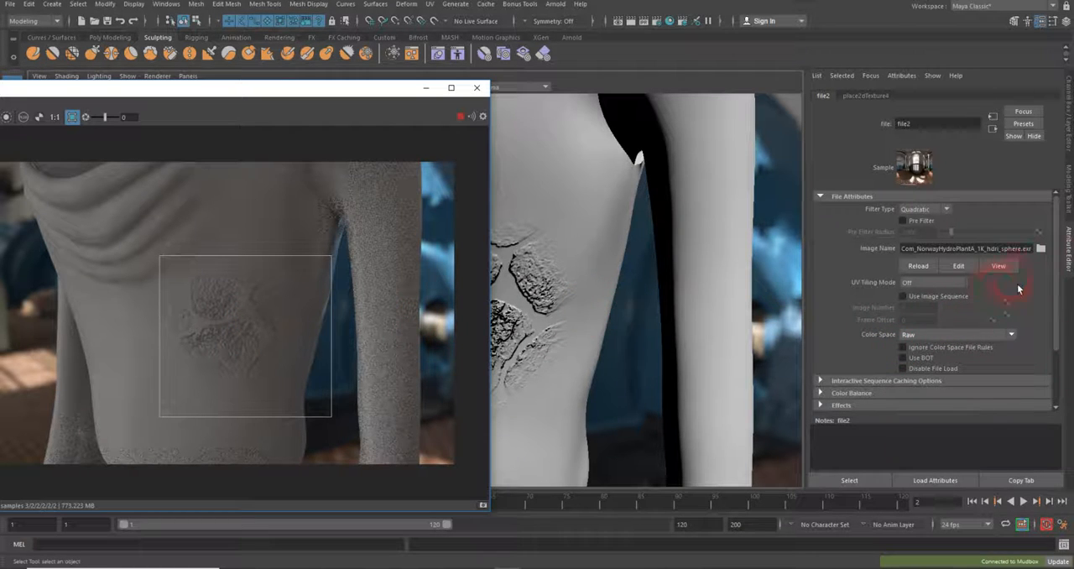
Bring back the Hypershade and show the attributes of the material's bump2d1 node beside the render
scroll(1032, 305, down, 2)
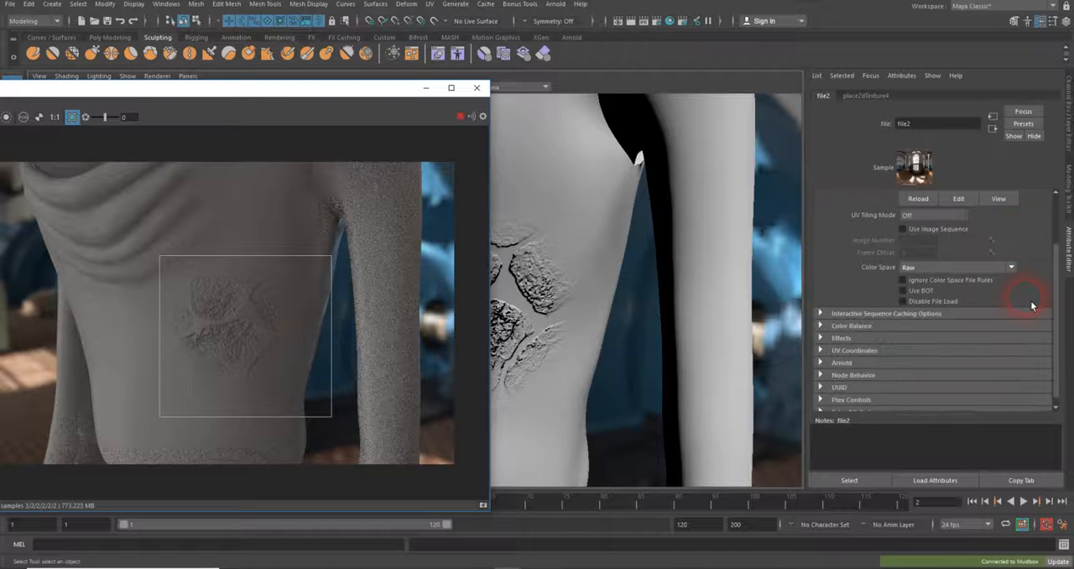
scroll(1032, 305, up, 2)
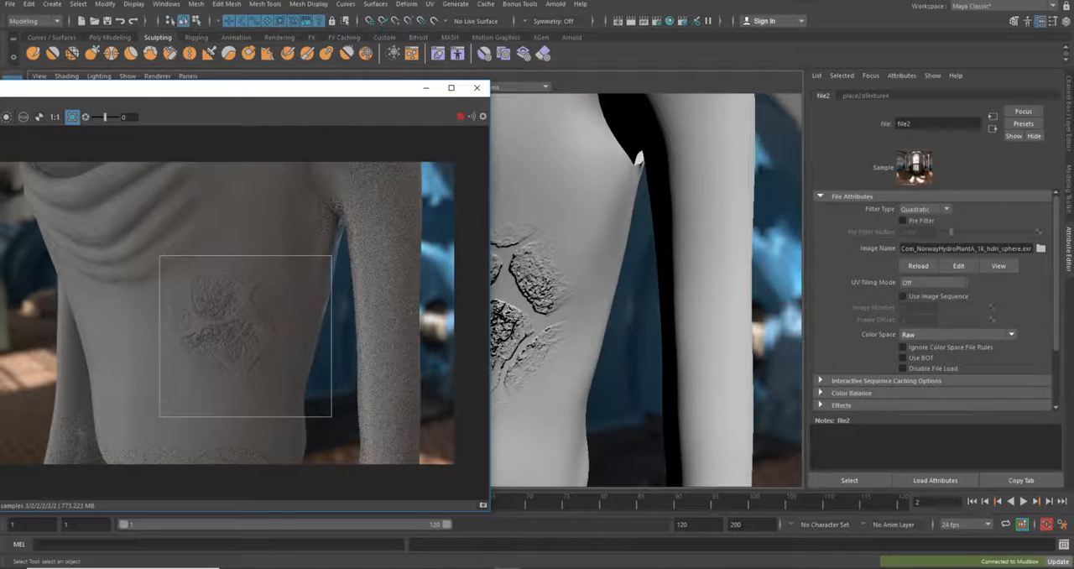
drag(1073, 166, 701, 98)
click(773, 478)
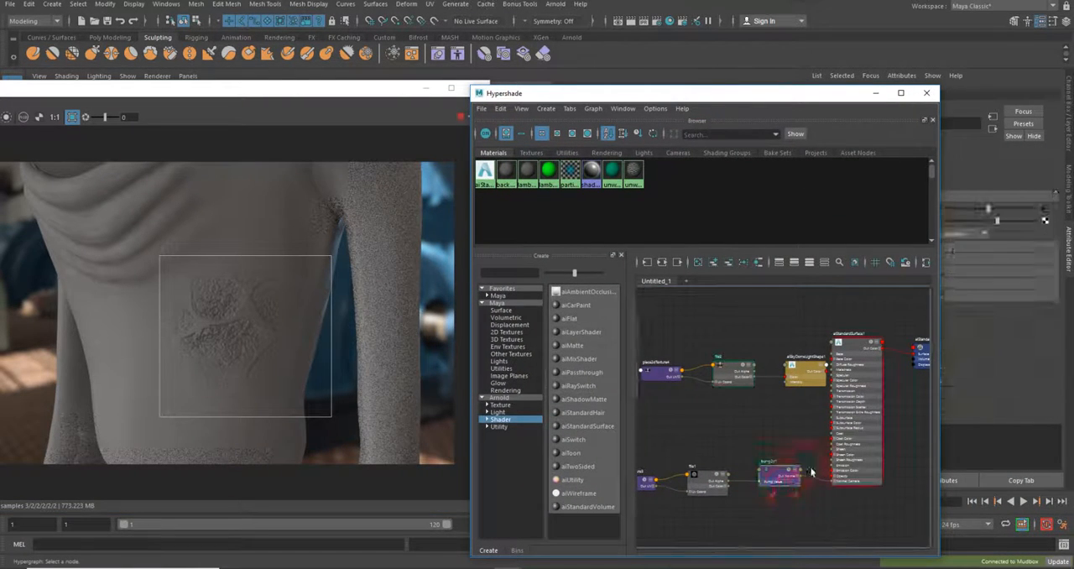
drag(807, 94, 725, 82)
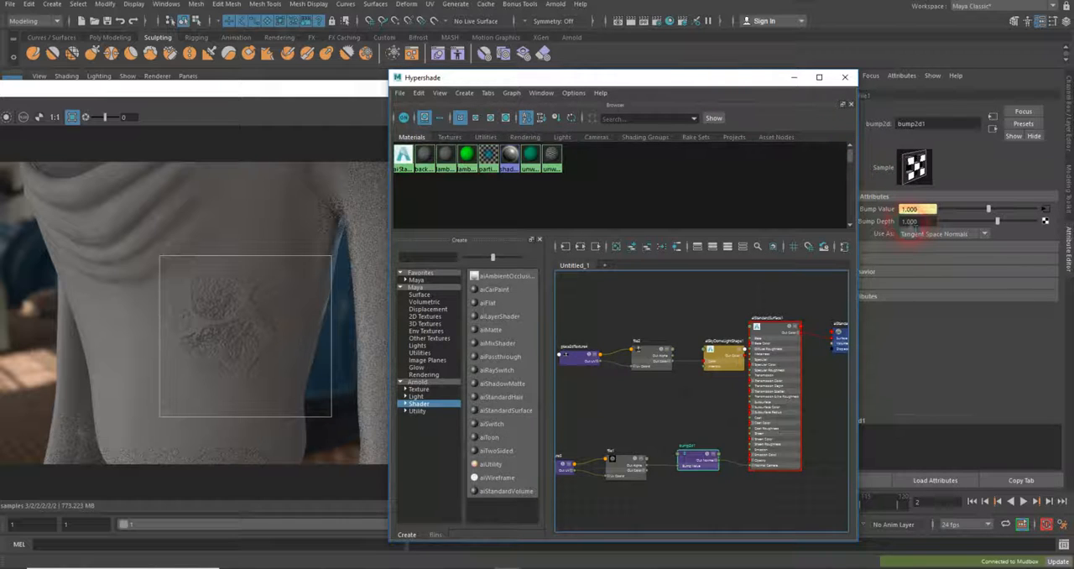
Try a Bump Depth of -1 on the bump2d1 node, and return it to 1
click(910, 221)
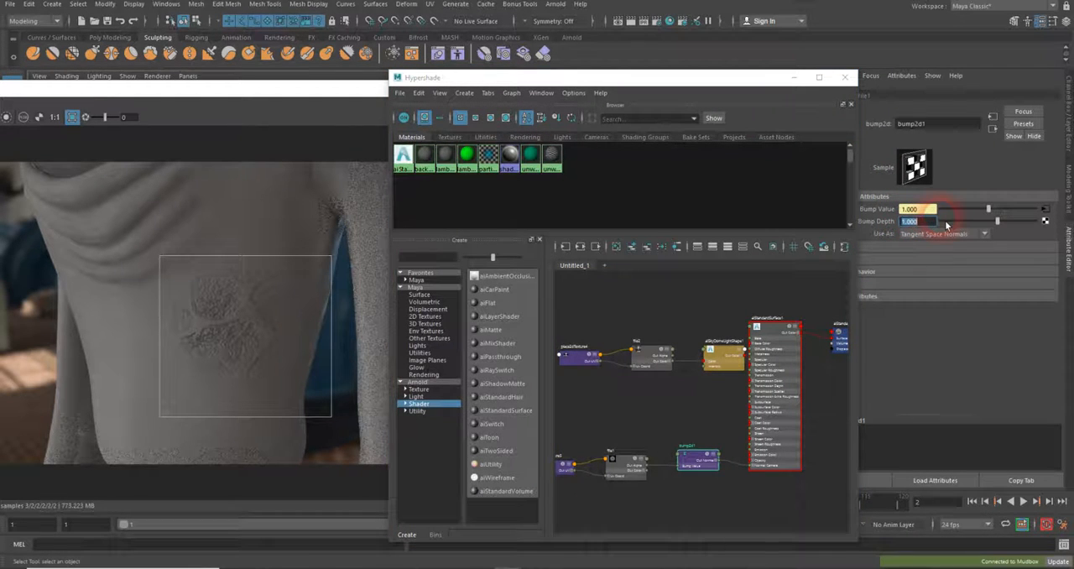
text(-1)
key(Return)
drag(931, 221, 889, 225)
text(1)
key(Return)
Set the bump2d1 node's Bump Depth to 0.2 and check the cracked-skin patch in the render region
text(.2)
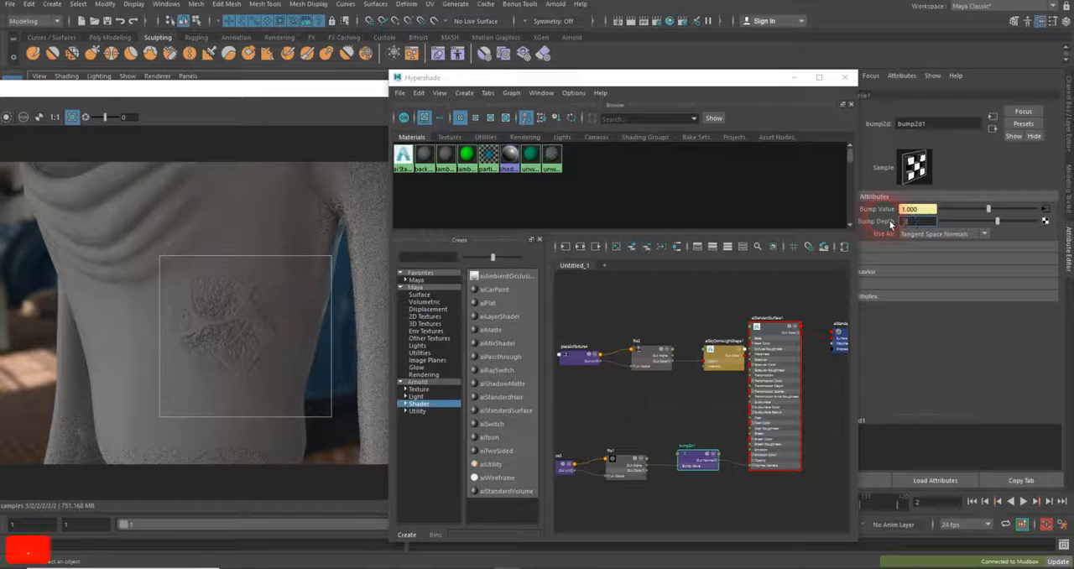
key(Return)
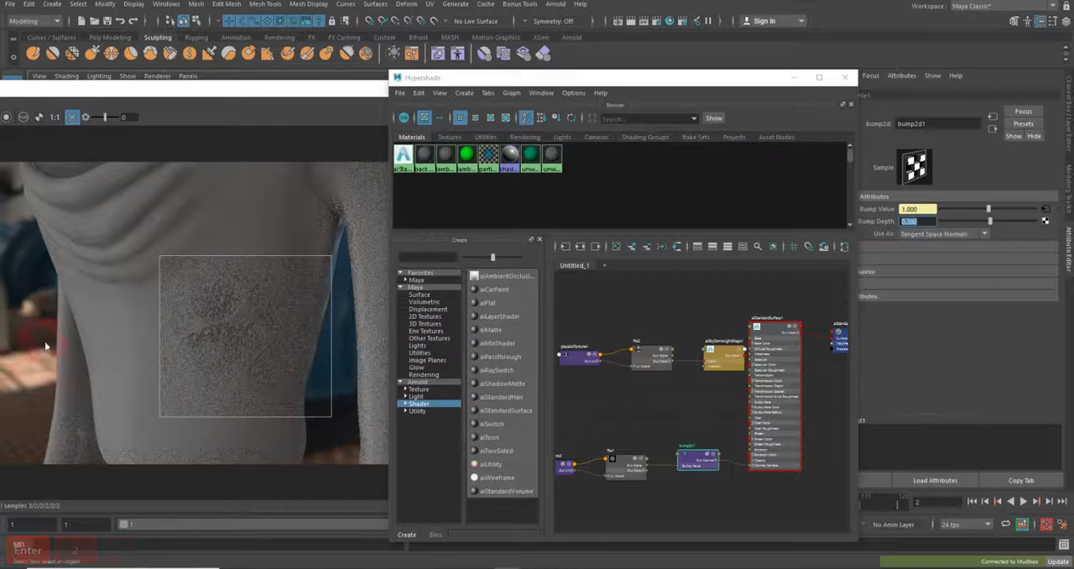
click(191, 343)
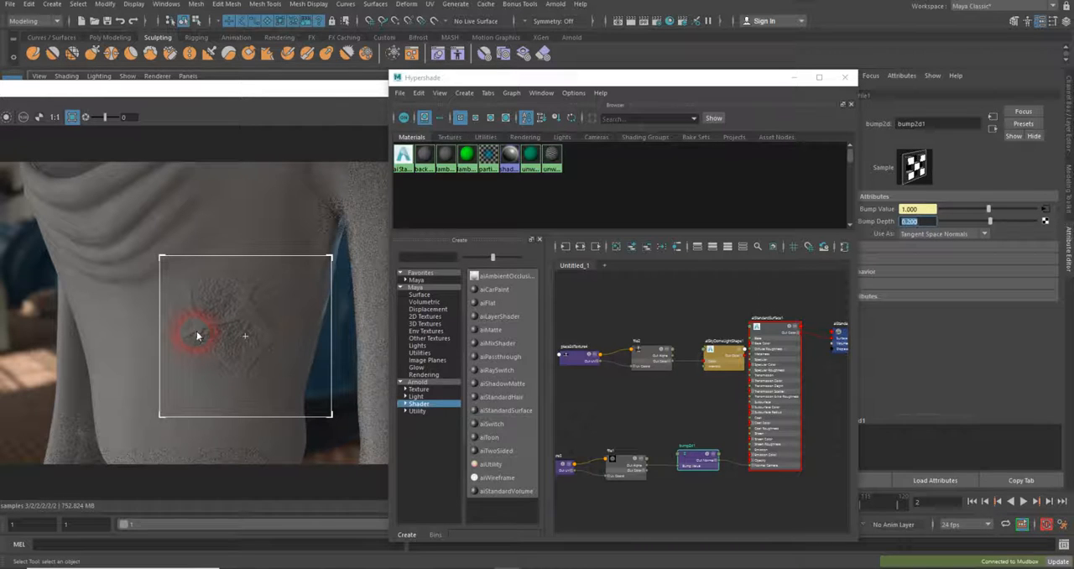
click(244, 329)
click(323, 269)
Stop the live IPR render and move the Hypershade and render windows apart to uncover the viewport
click(307, 89)
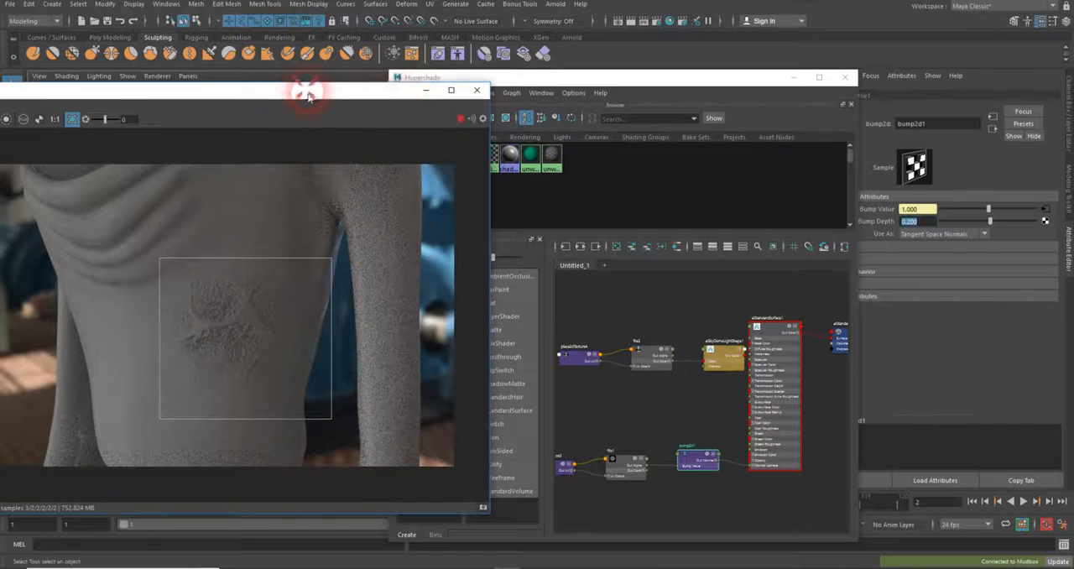
click(454, 119)
click(577, 78)
drag(577, 78, 712, 100)
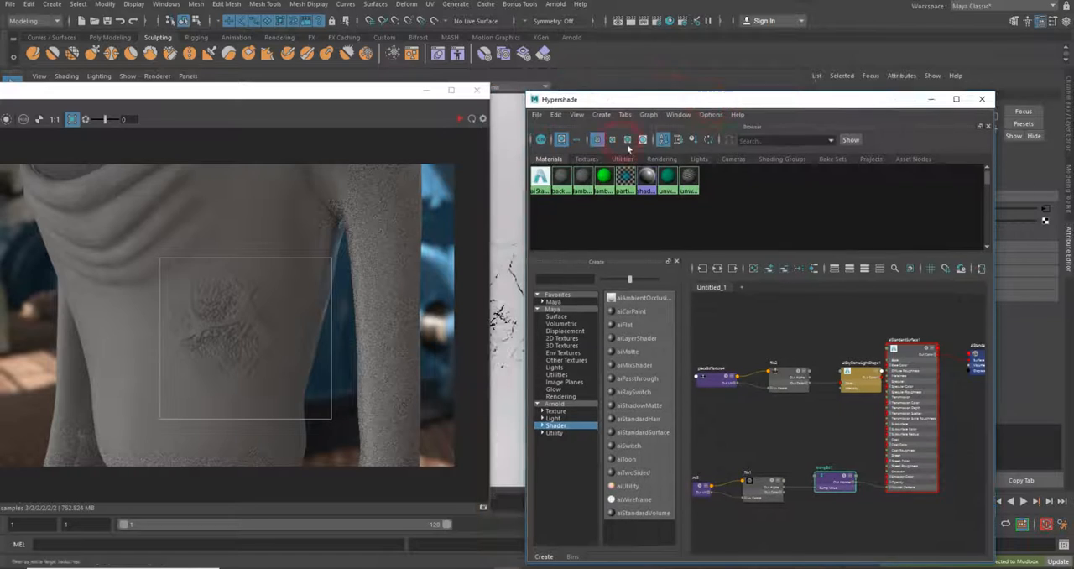
click(365, 97)
drag(366, 98, 216, 128)
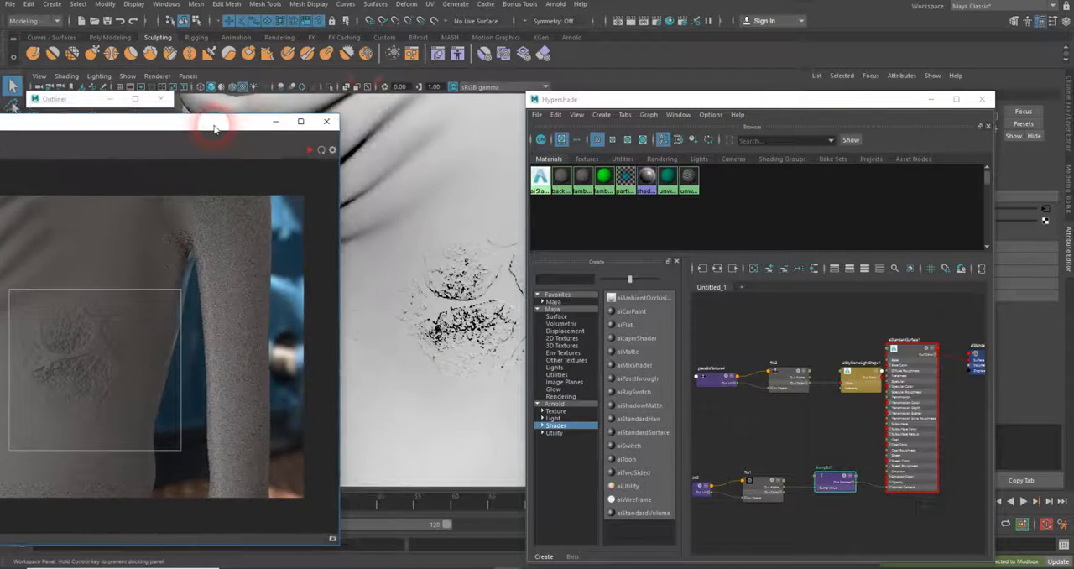
Reframe the character's cracked-skin patch from a new angle in the viewport and run a brief IPR render of the crop region
click(651, 105)
drag(652, 107, 784, 164)
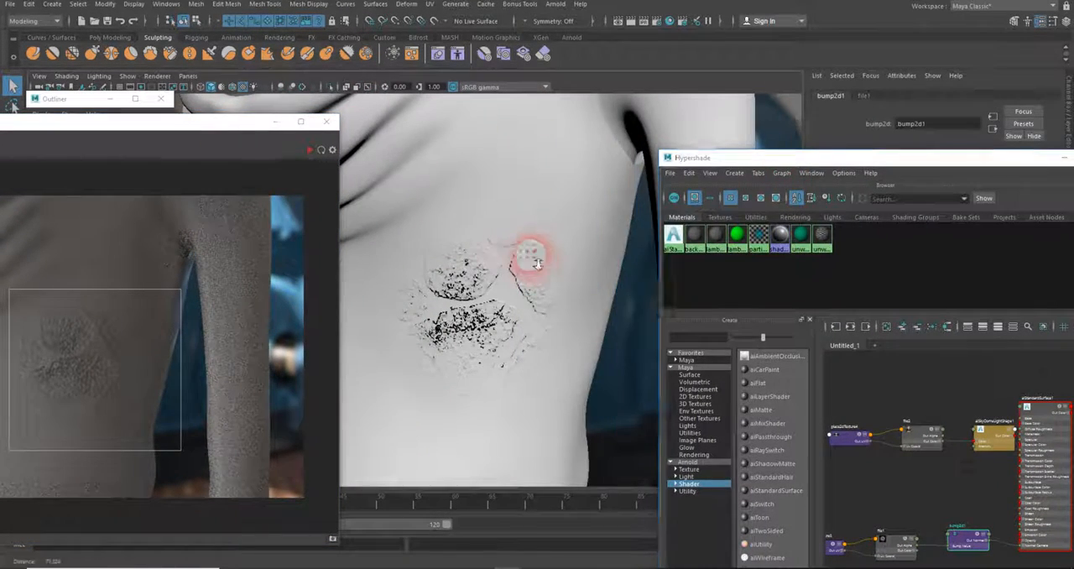
alt+right_drag(534, 260, 457, 233)
alt+middle_drag(457, 232, 479, 293)
alt+drag(479, 290, 525, 354)
drag(223, 120, 453, 107)
click(543, 135)
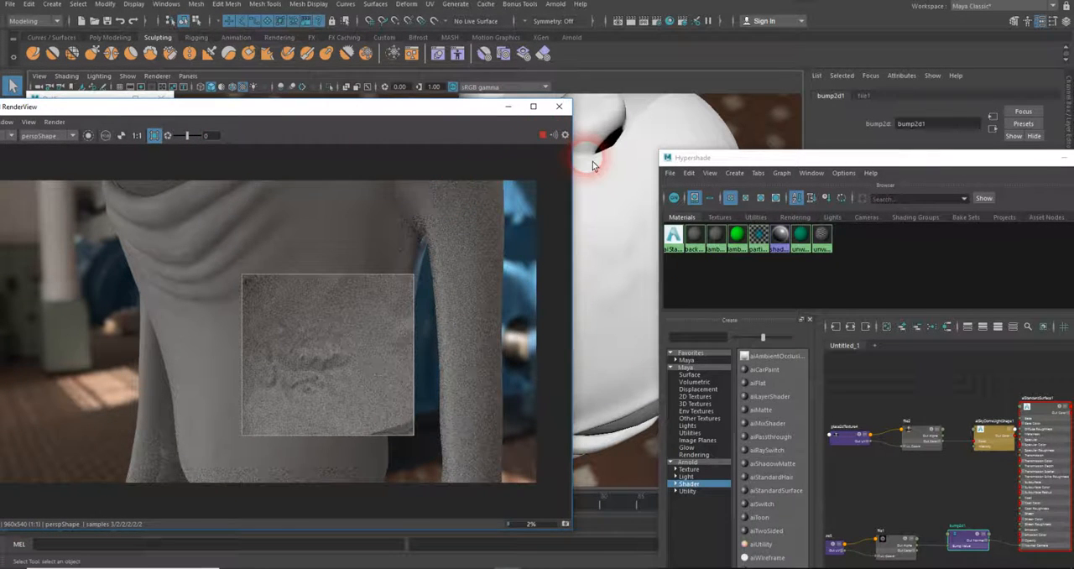
click(543, 137)
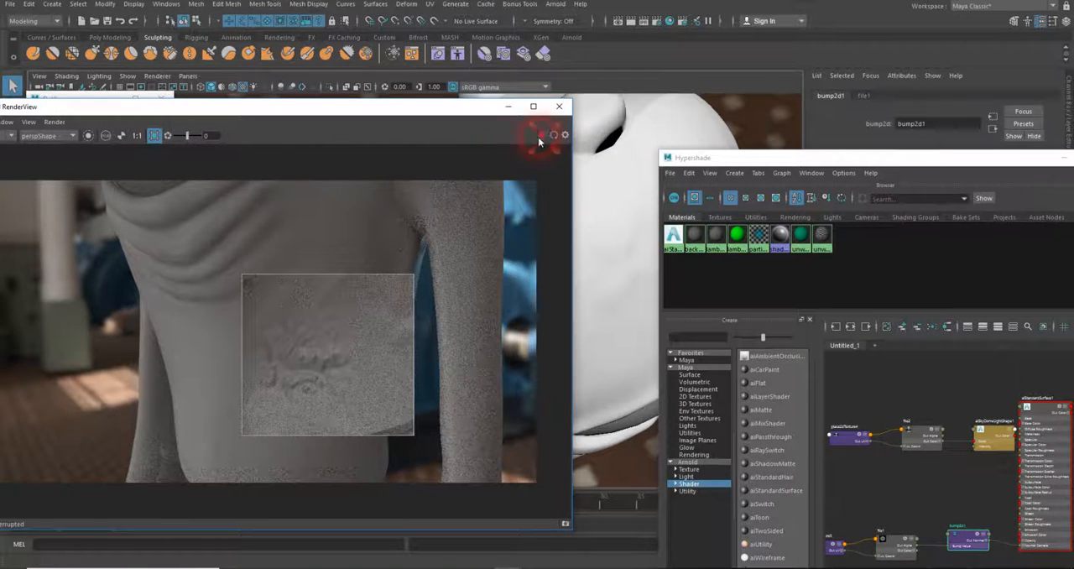
Turn off the crop region, run the full-frame IPR render closer on the cracked-skin patch, and stop it
click(155, 135)
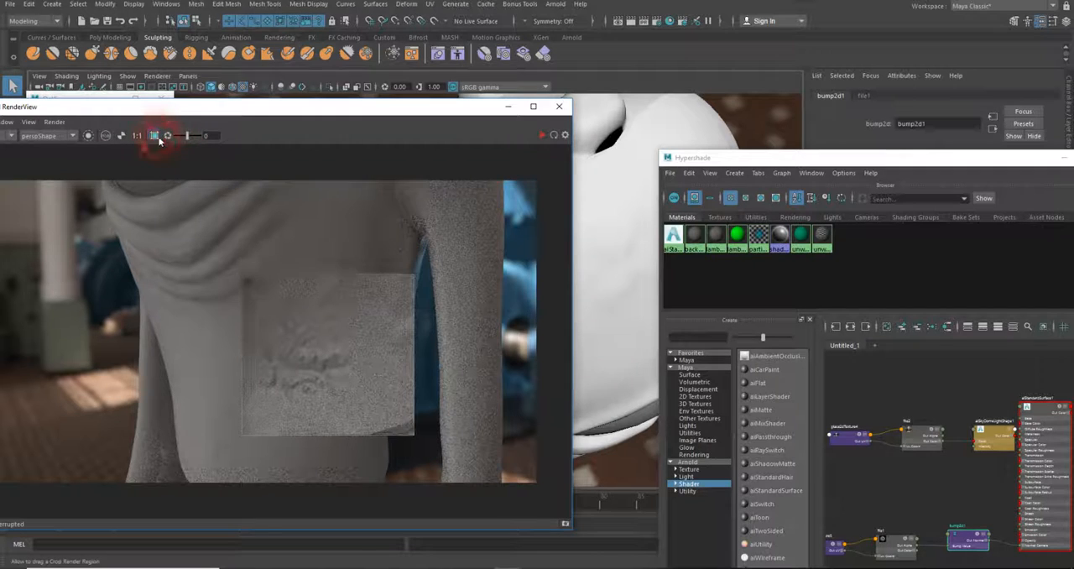
click(539, 135)
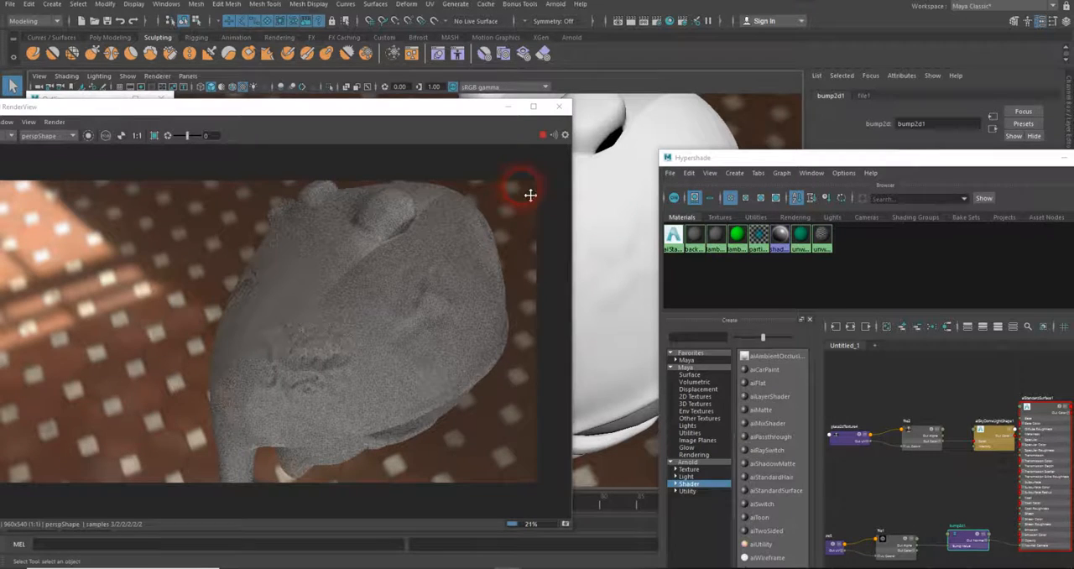
alt+middle_drag(530, 195, 642, 195)
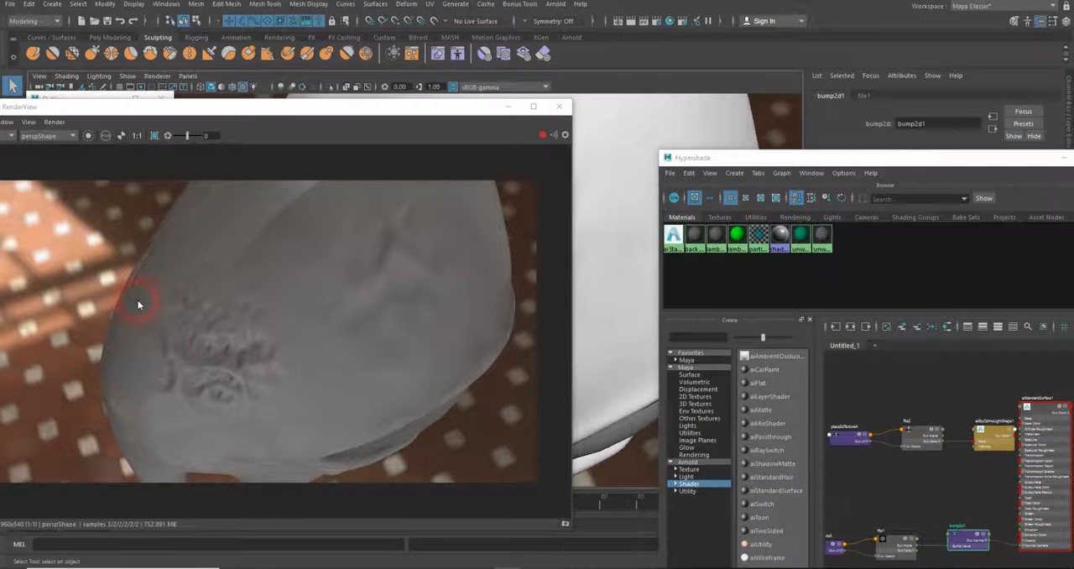
click(541, 136)
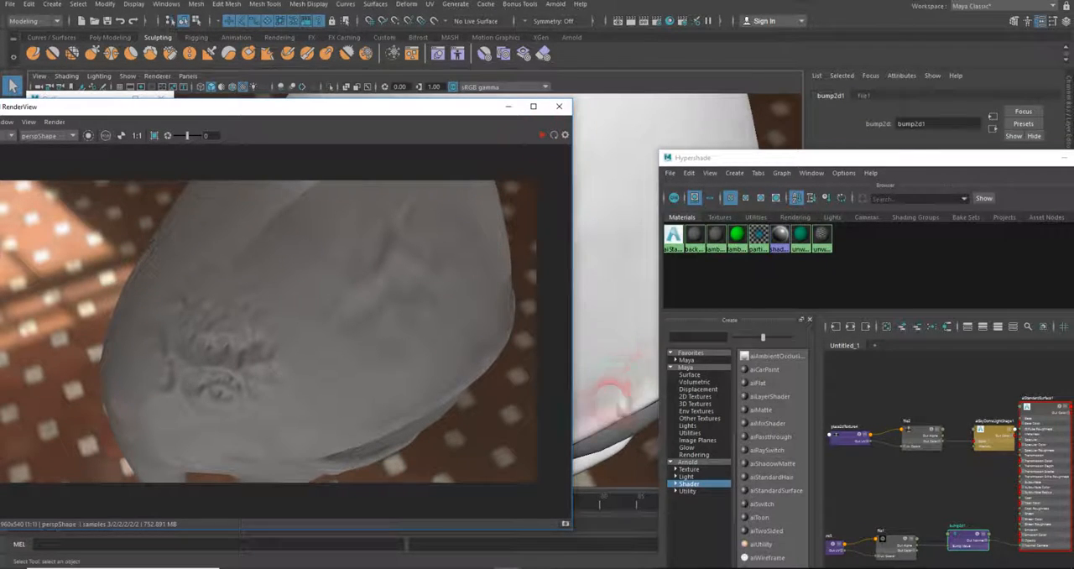